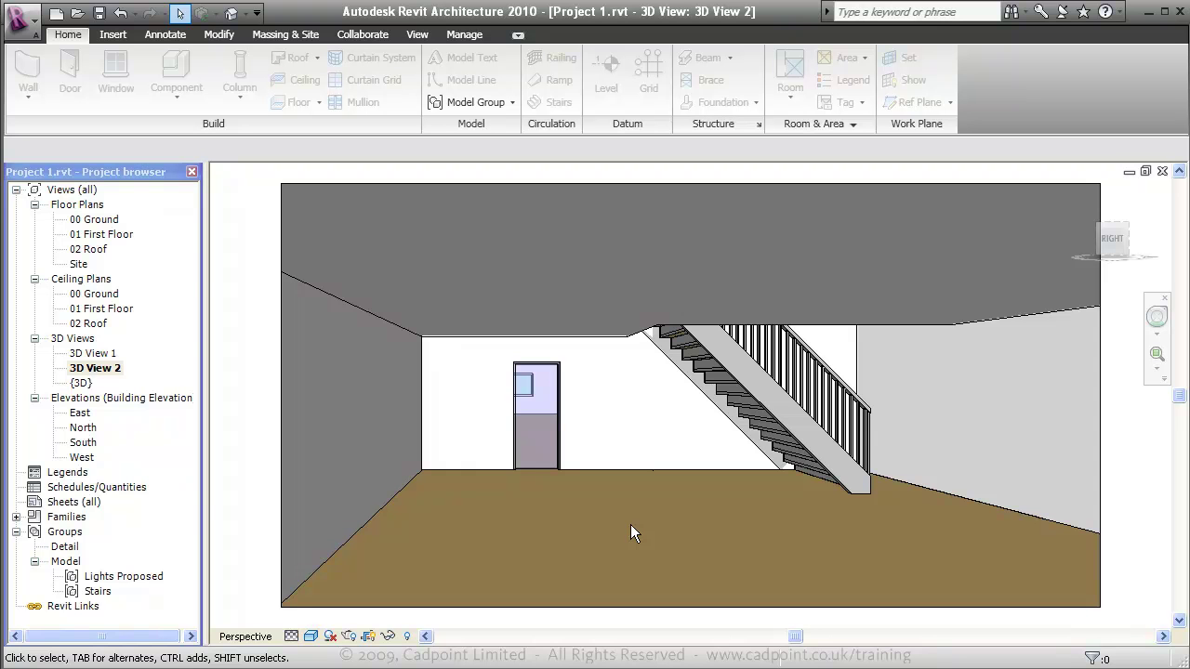
- In the 00 Ground floor plan, split the 100 mm internal wall running down from the stairs where it crosses the long horizontal partition
double_click(108, 219)
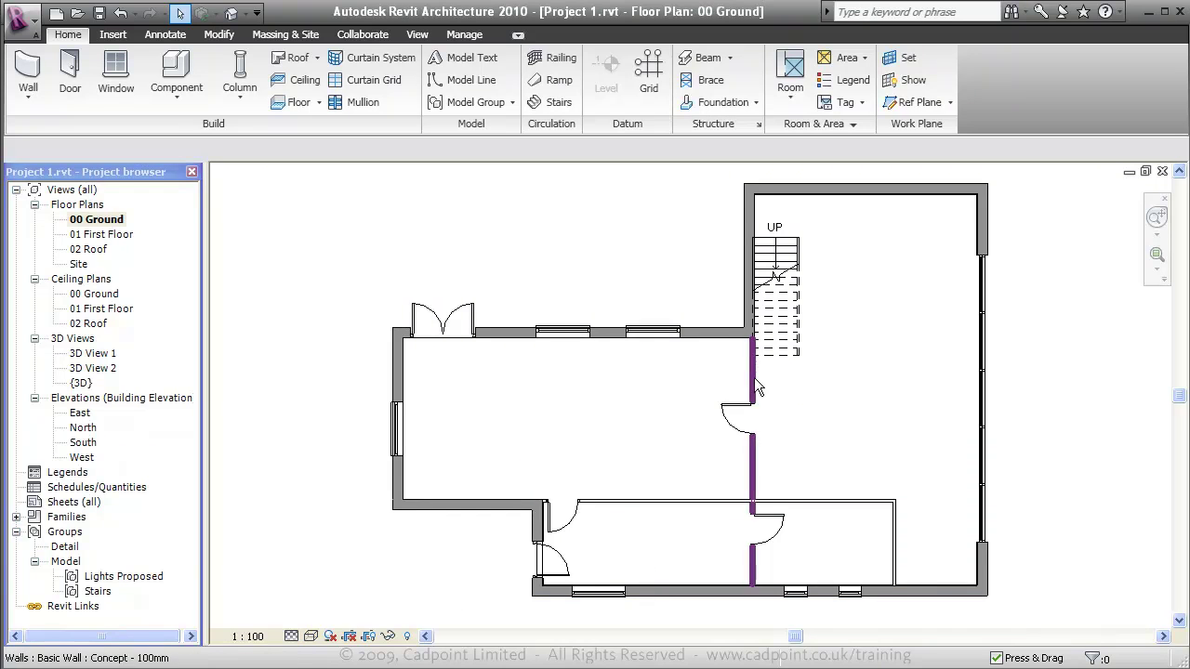
scroll(762, 502, up, 5)
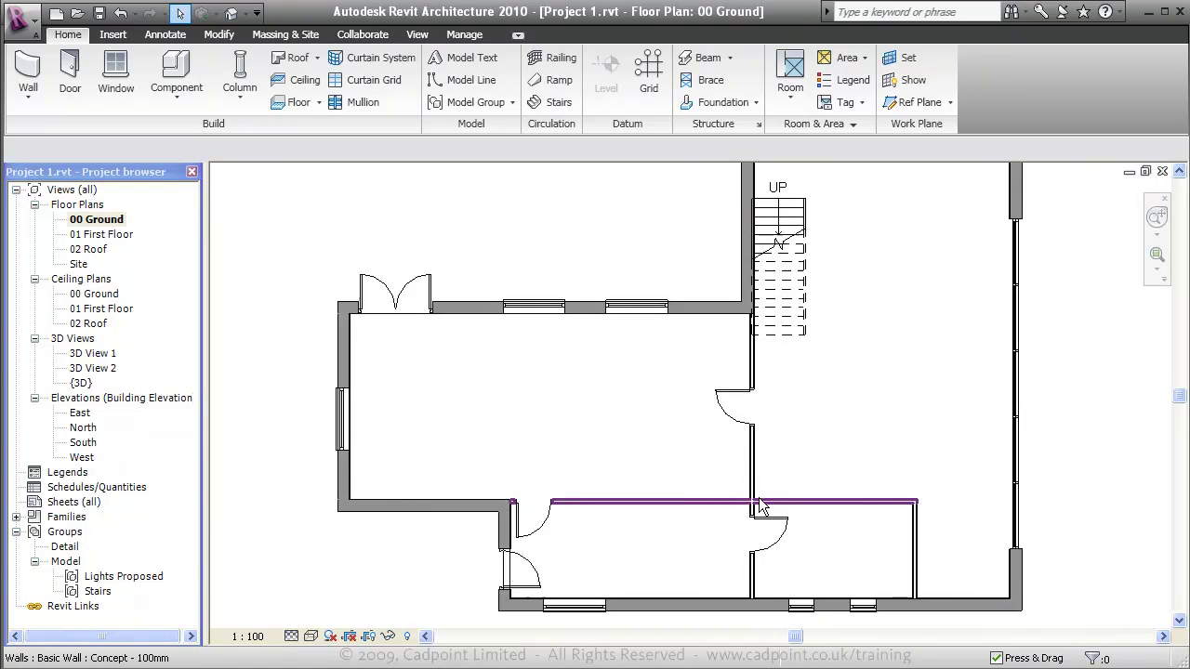
middle_drag(792, 478, 762, 493)
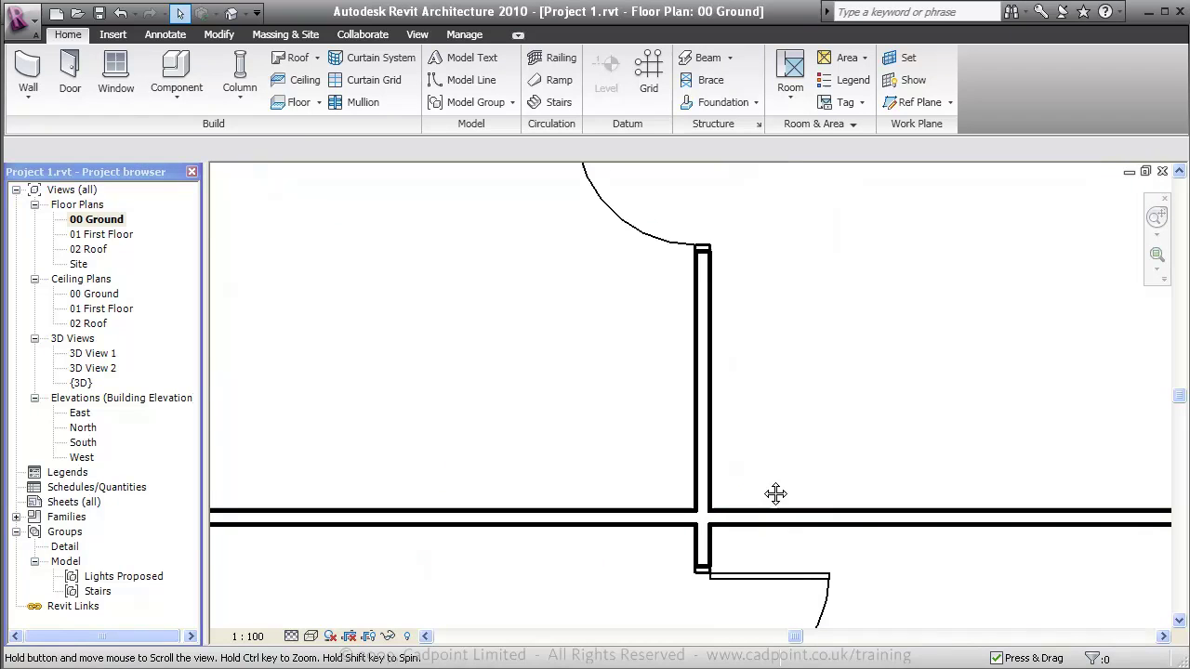
click(224, 33)
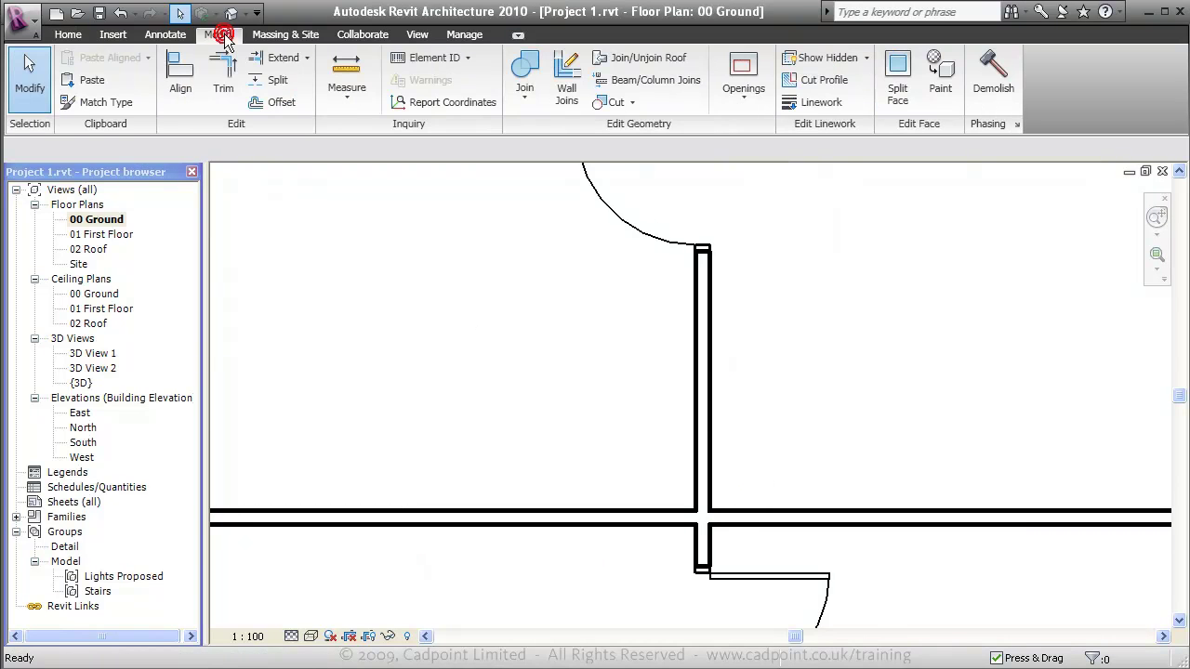
click(275, 84)
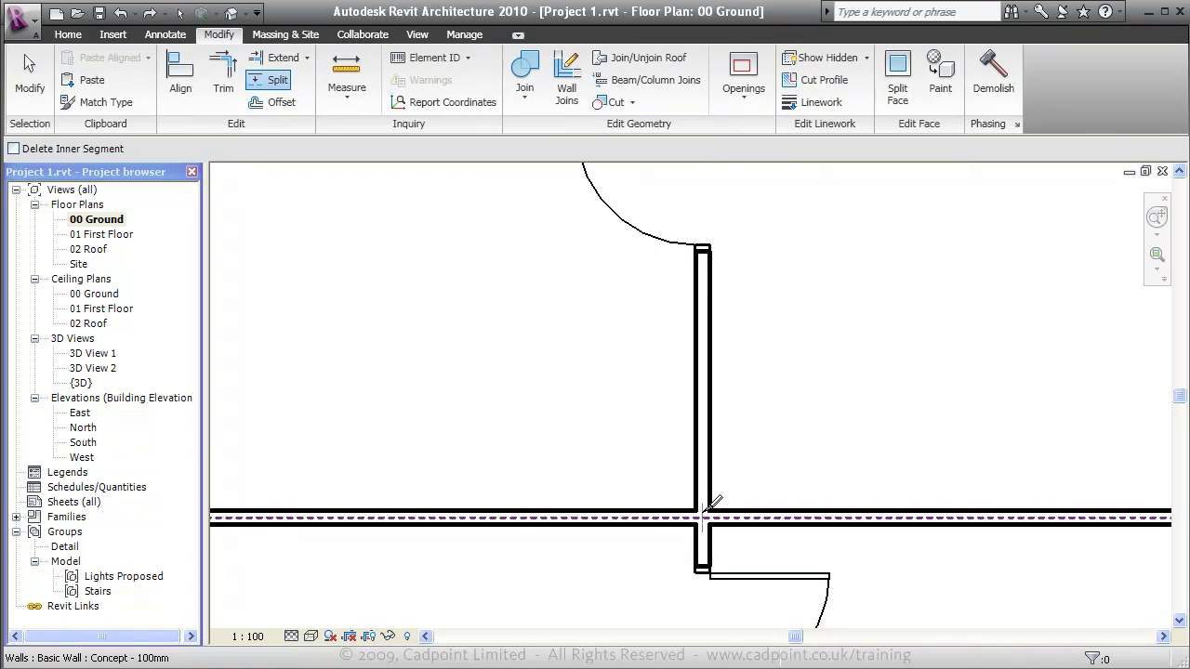
click(711, 503)
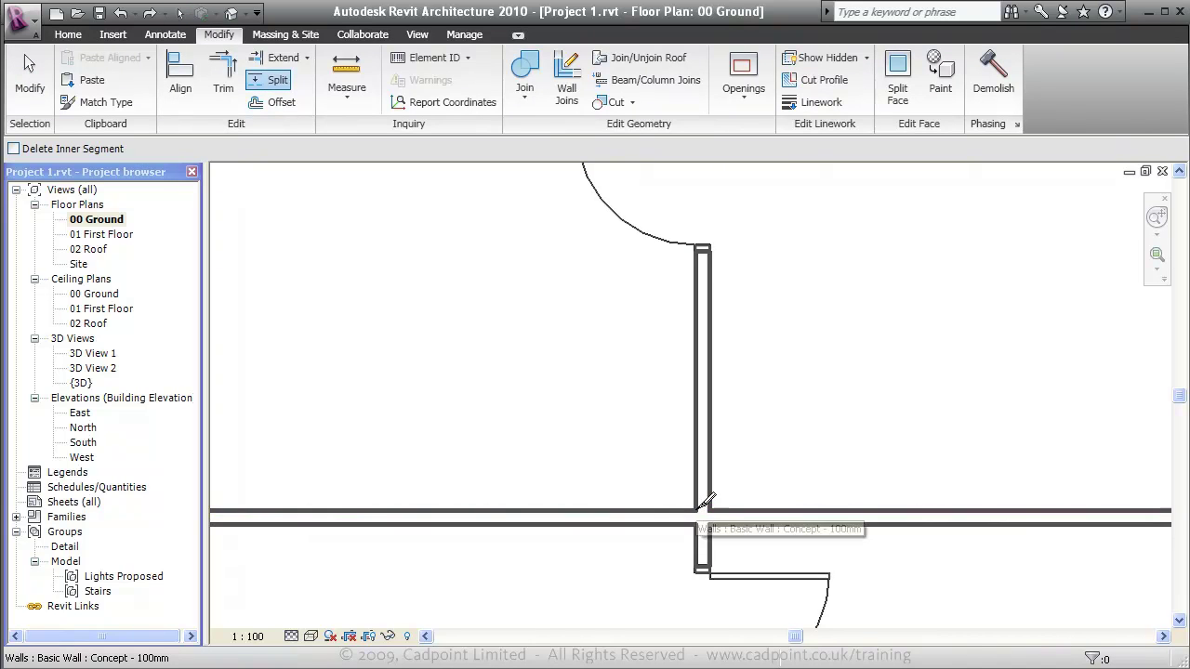
key(Escape)
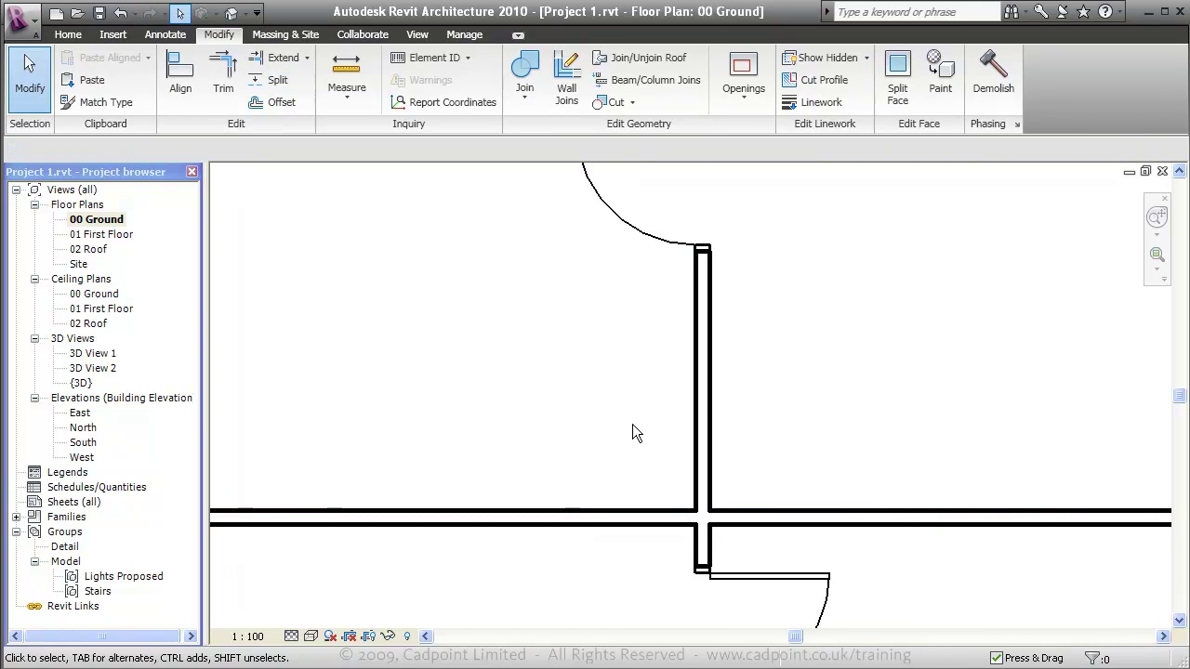
- Demolish the split-off internal wall segment containing the door, between the exterior wall corner by the stairs and the horizontal partition
scroll(630, 432, down, 3)
middle_drag(631, 431, 699, 491)
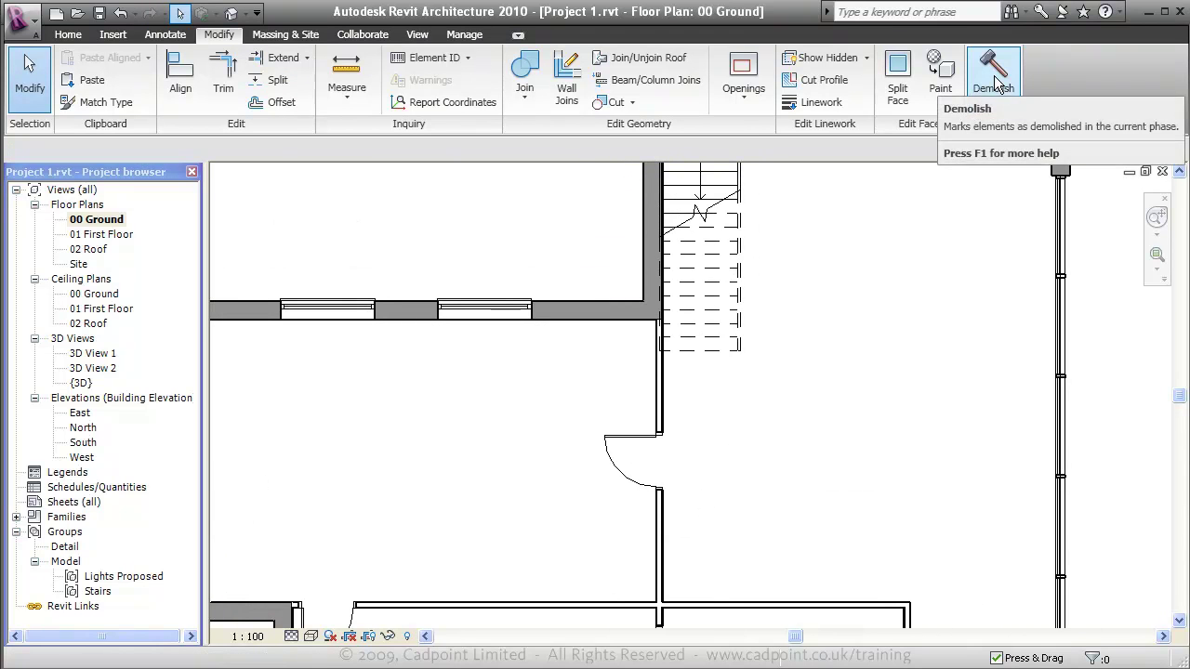
click(994, 110)
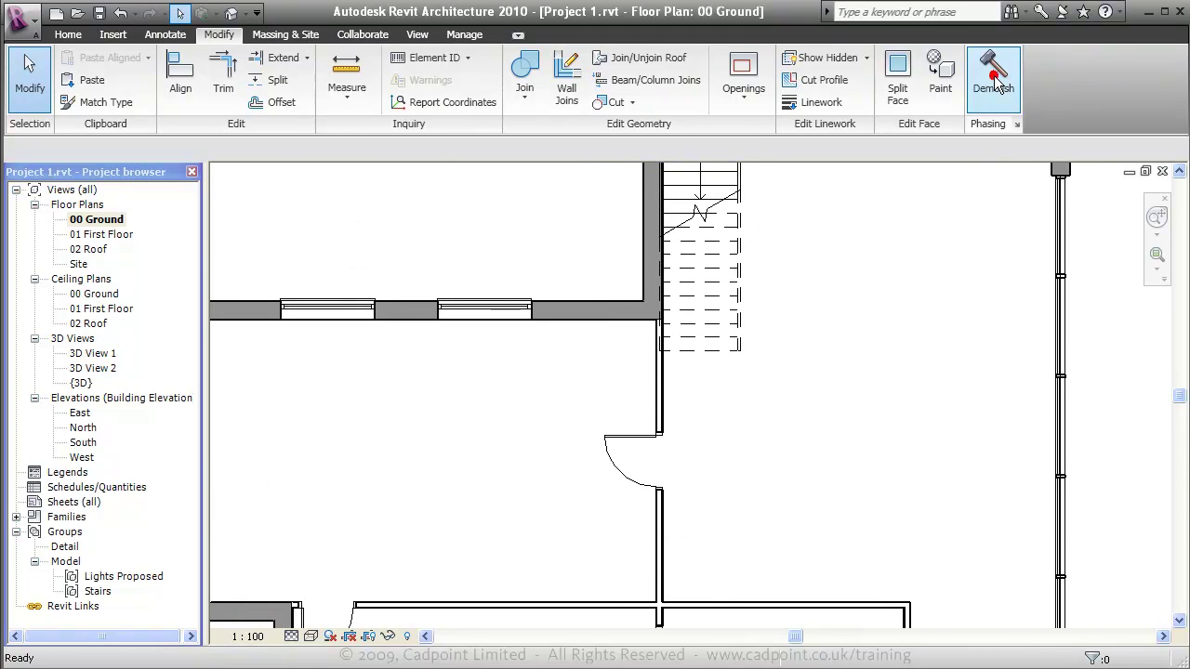
click(662, 406)
key(Escape)
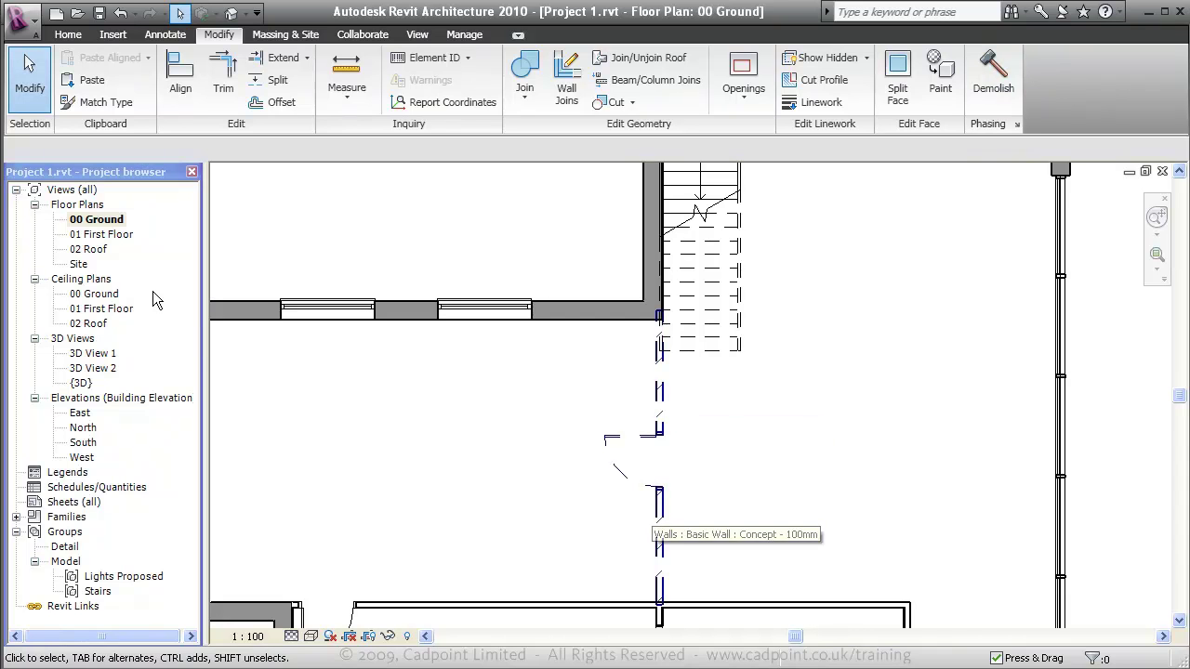
- Duplicate the 00 Ground floor plan view with detailing
right_click(102, 221)
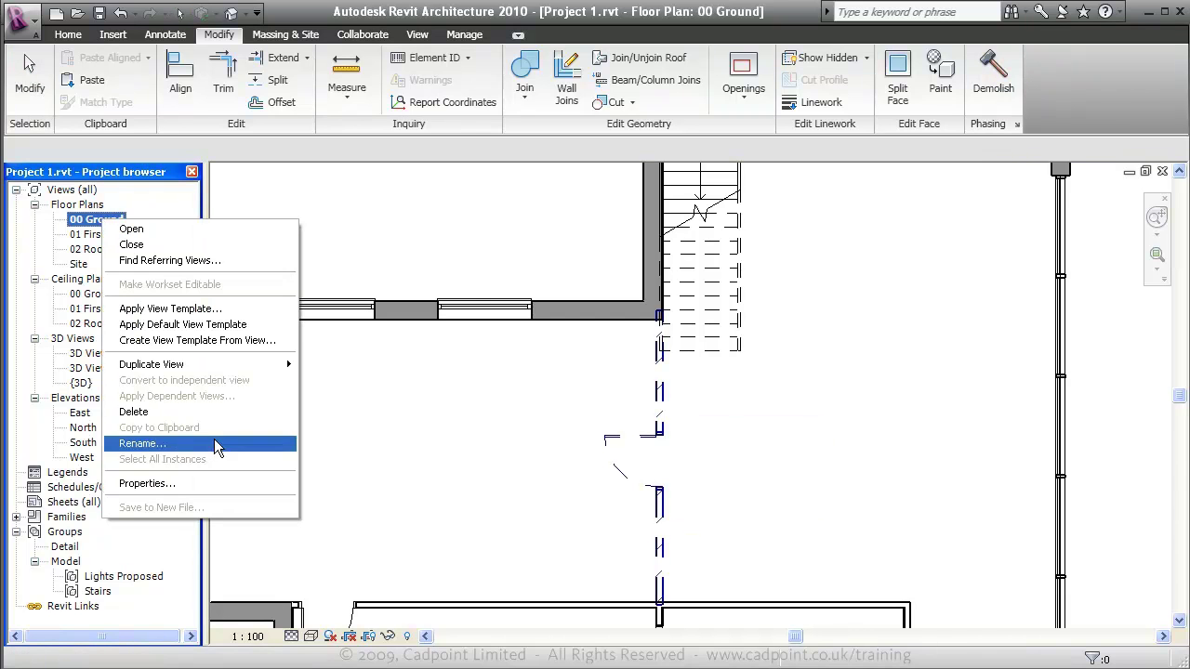
mouse_move(270, 364)
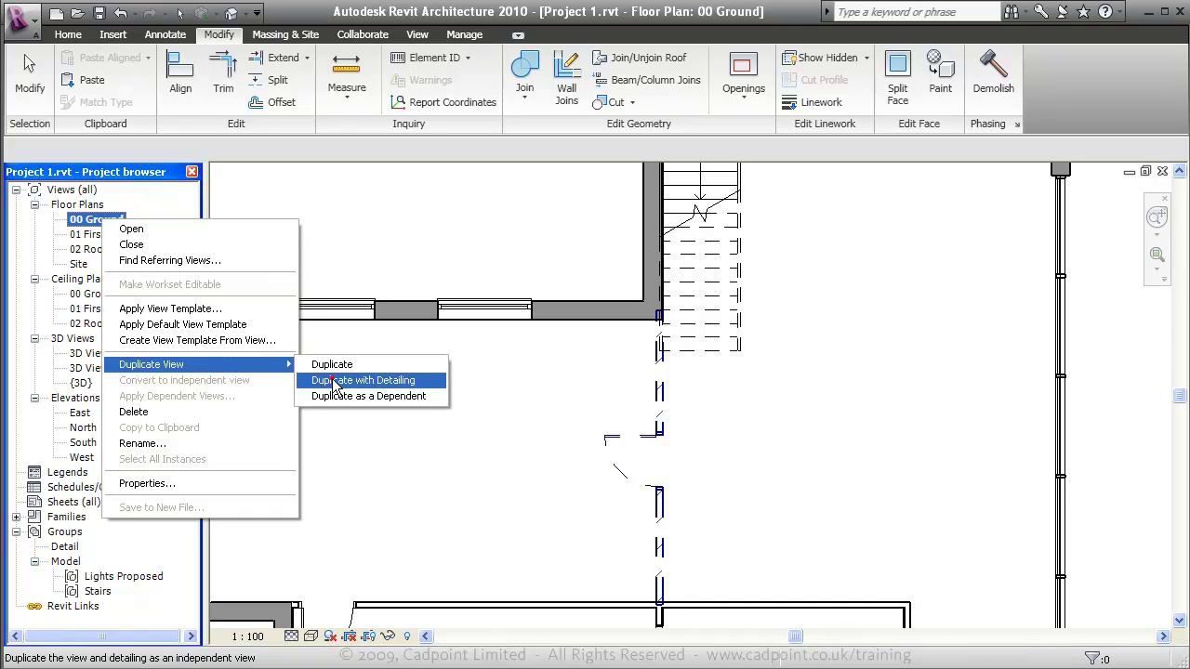
click(330, 383)
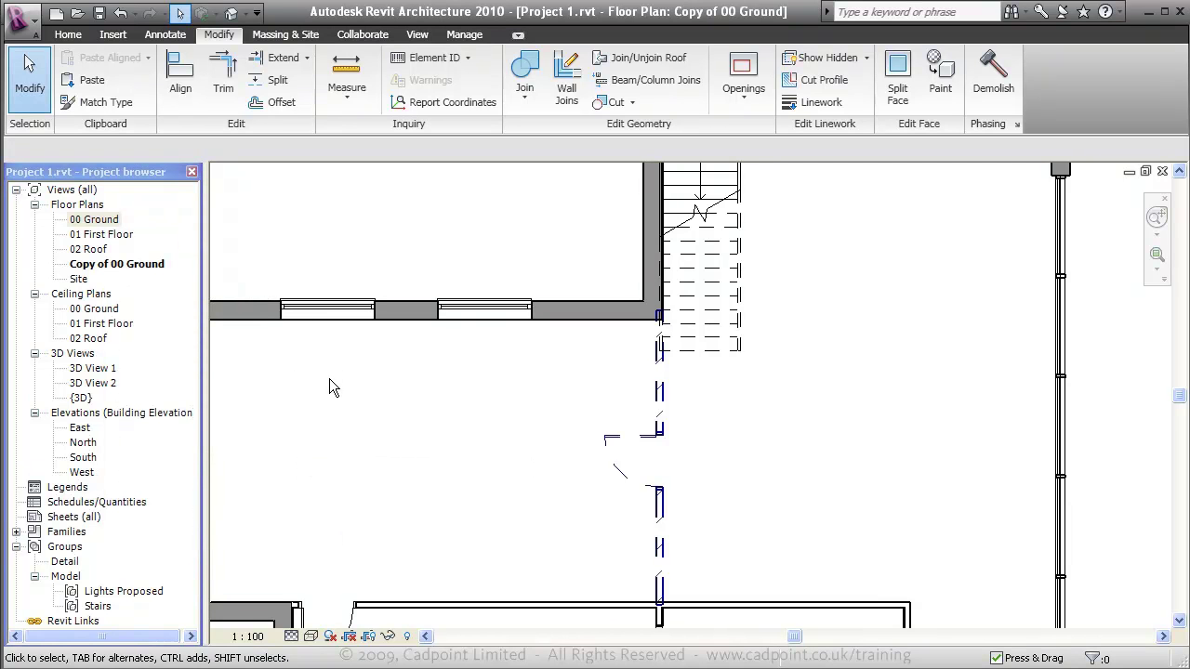
- Rename the copied ground floor plan view as 00 Ground - Proposed
right_click(123, 267)
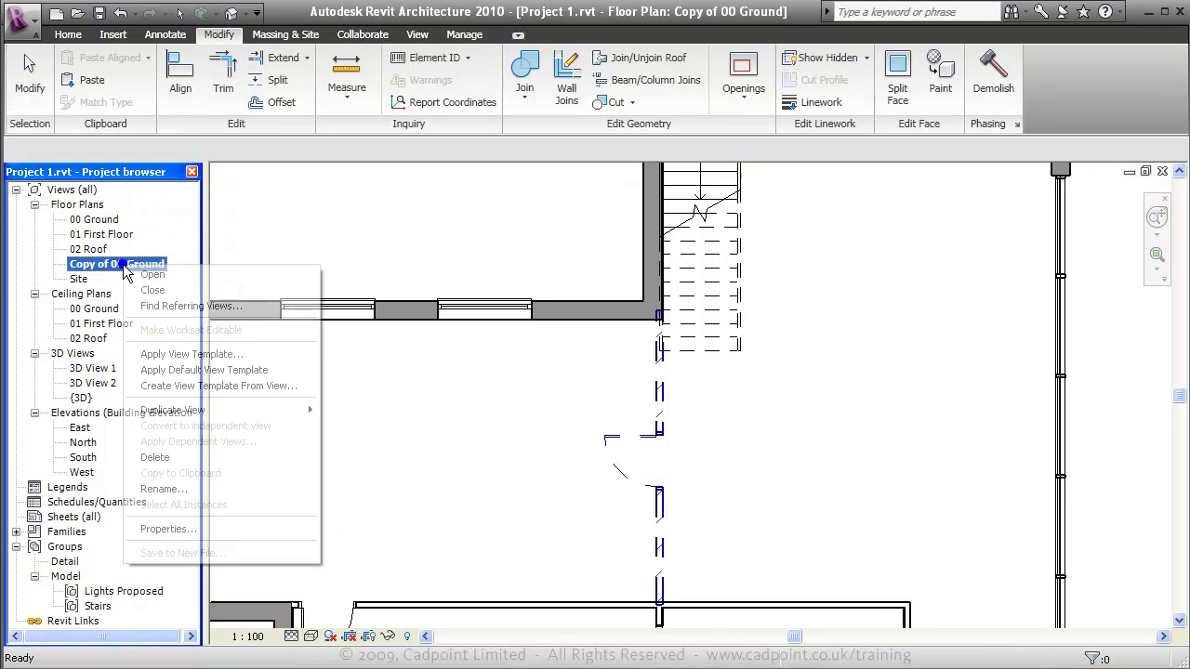
click(210, 491)
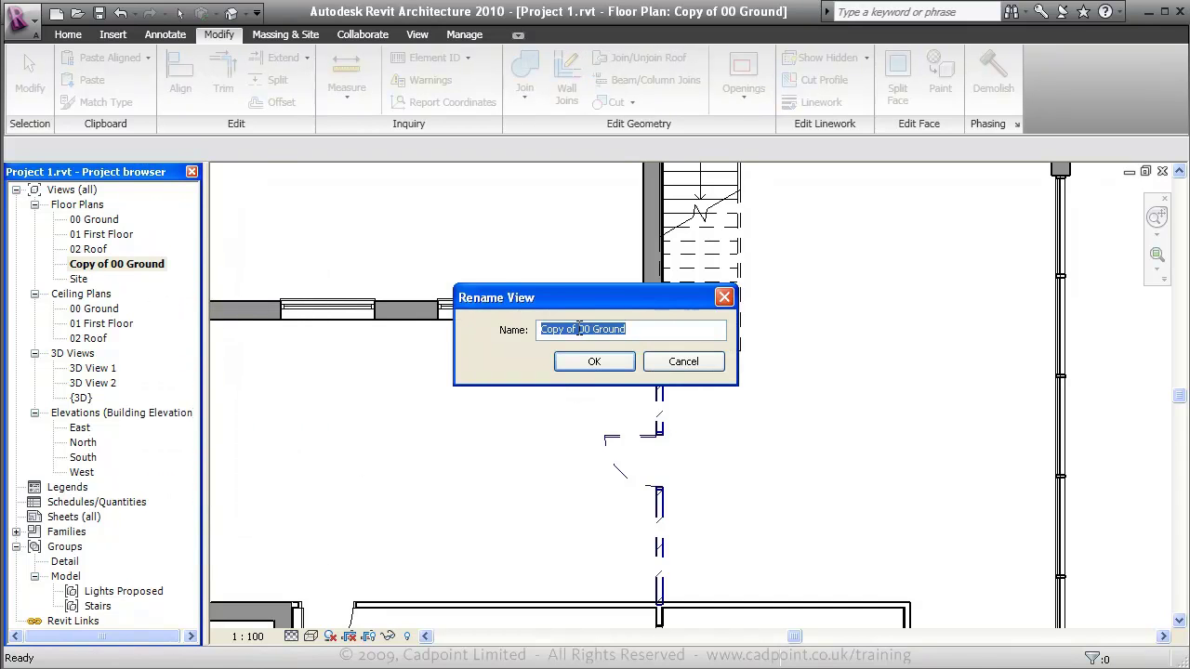
drag(579, 329, 541, 329)
key(Delete)
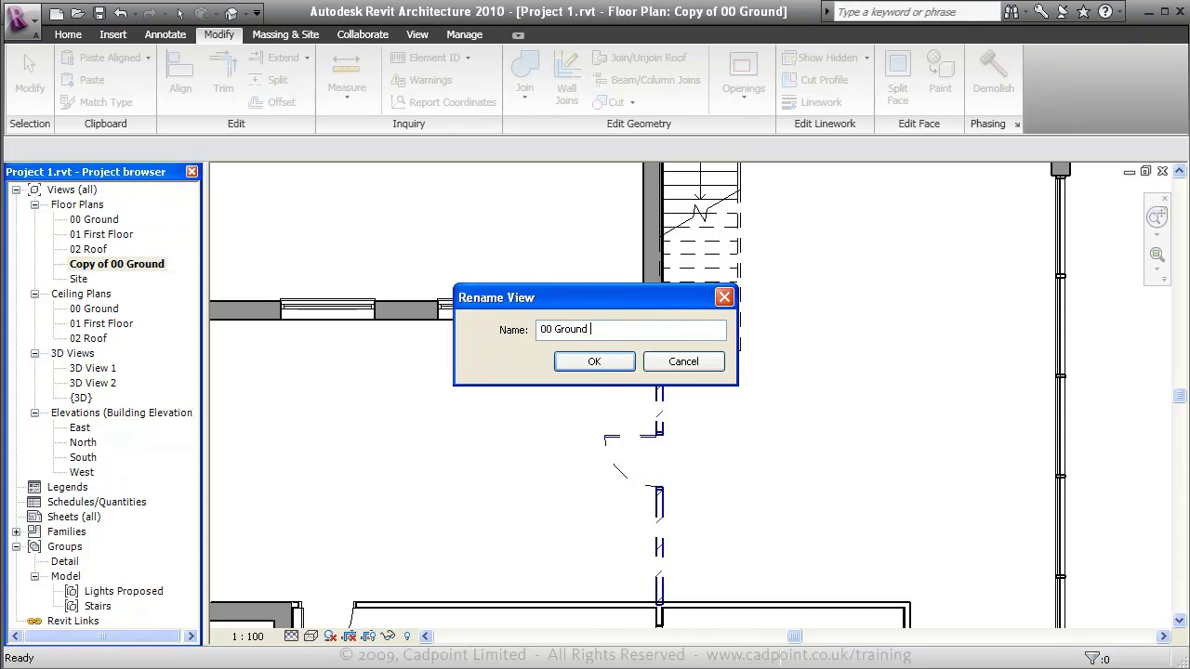
text(- Proposed)
click(594, 361)
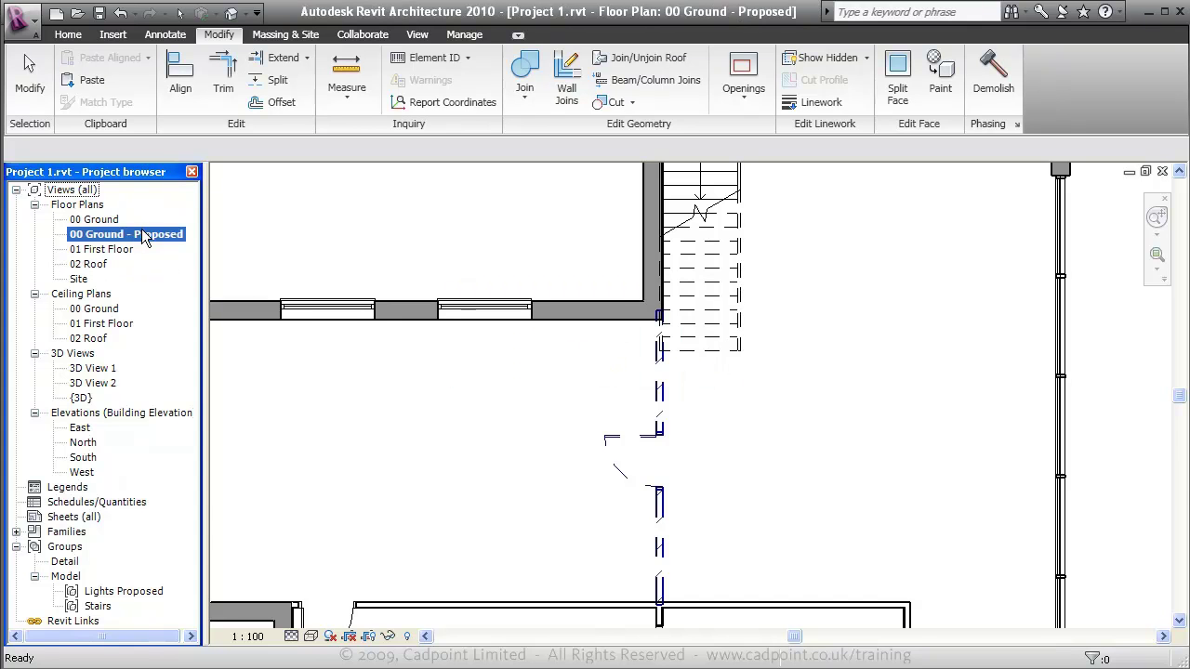
- Set the phase filter of the 00 Ground - Proposed view to Show Complete
right_click(142, 229)
click(251, 495)
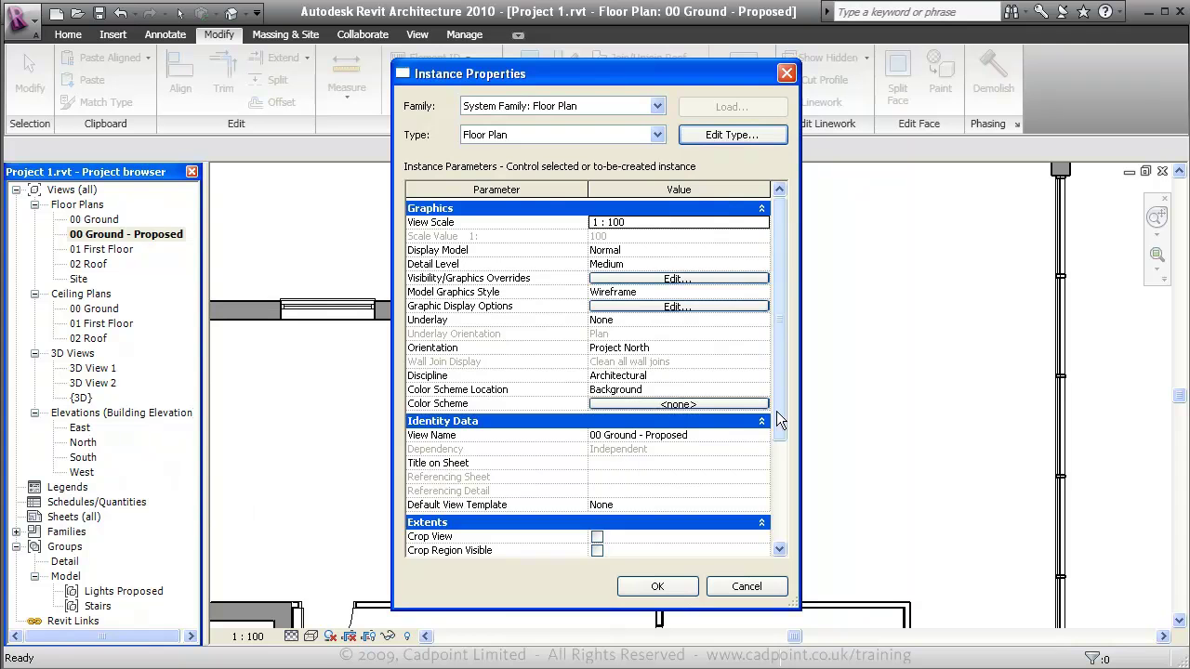
drag(783, 419, 784, 517)
click(763, 510)
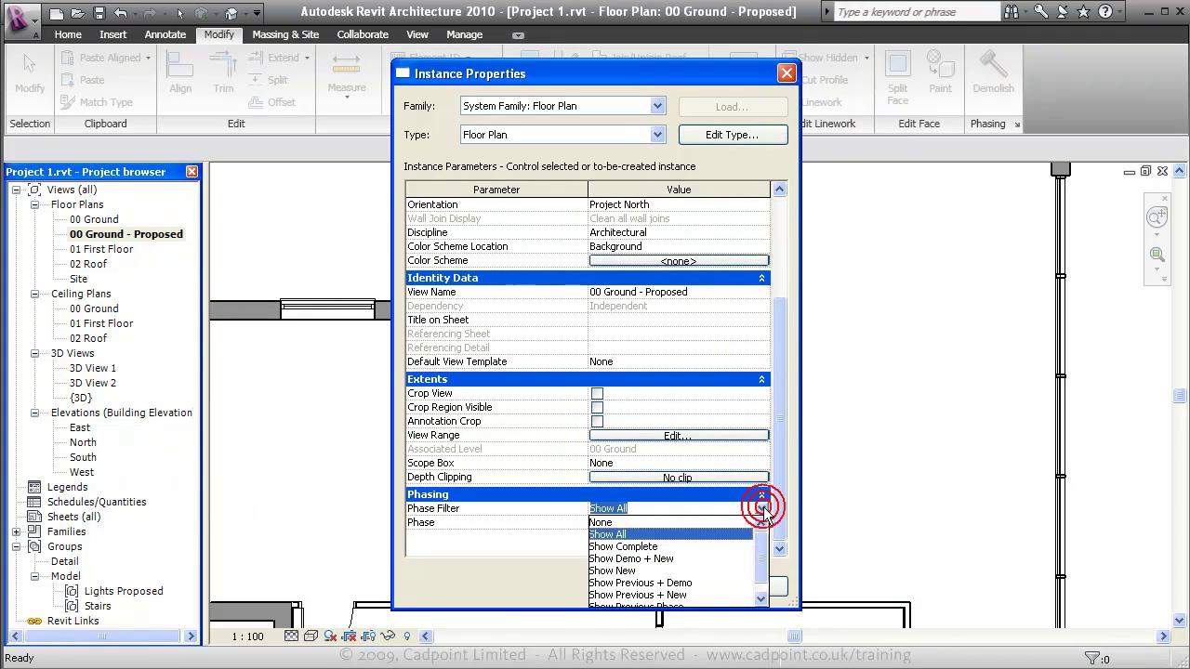
click(708, 546)
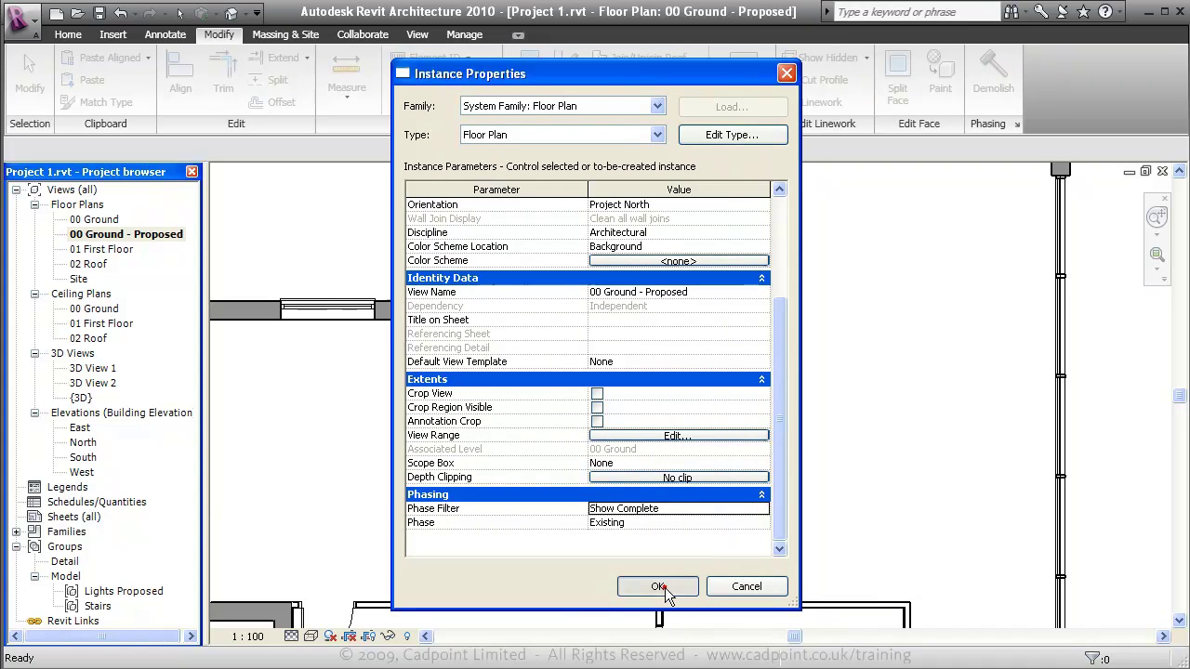
click(666, 588)
click(544, 475)
- Demolish the two windows and the double door in the upper 300 mm exterior wall of the long room
scroll(543, 470, down, 2)
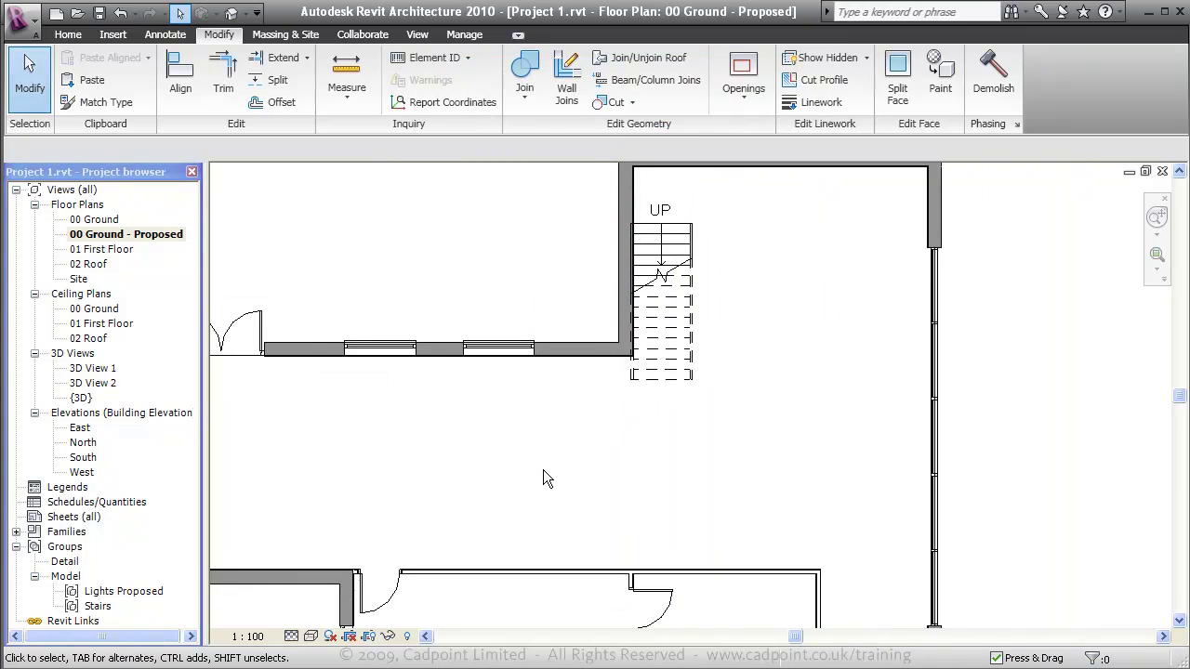
middle_drag(541, 469, 598, 450)
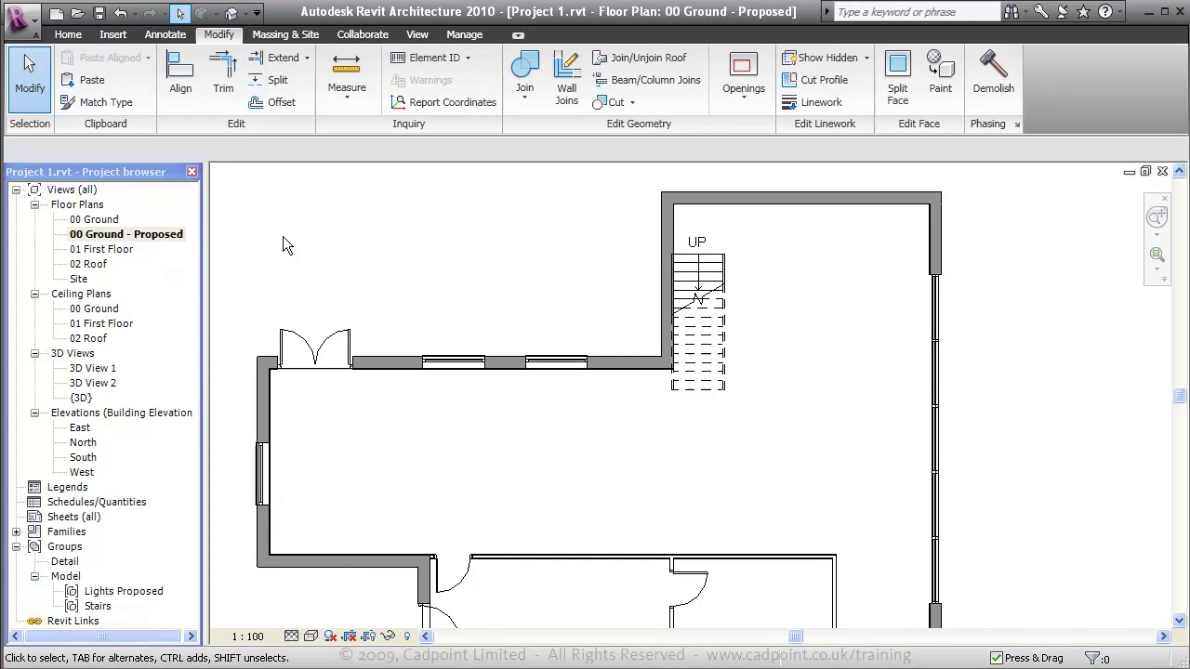
click(993, 76)
click(564, 366)
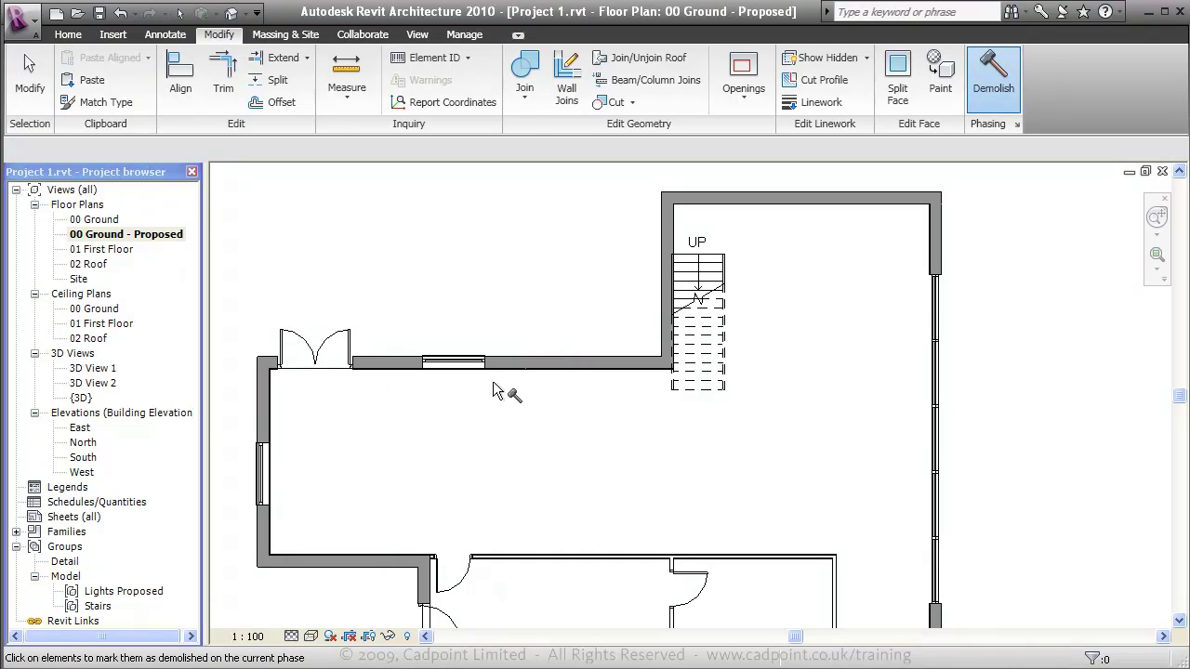
click(481, 366)
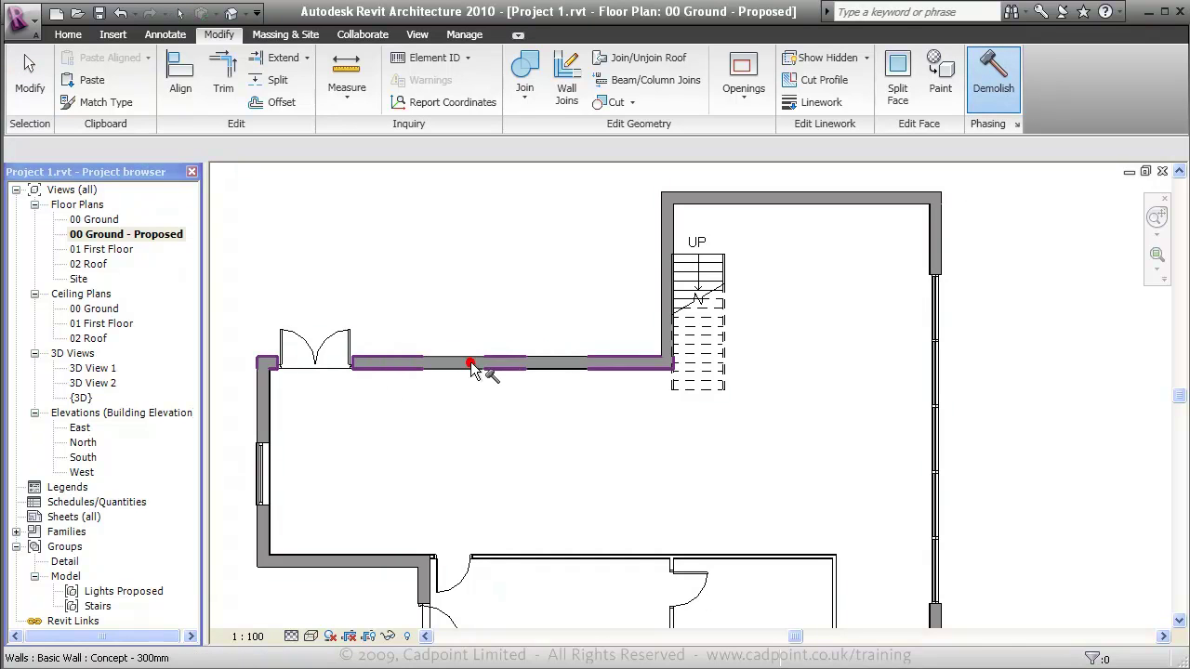
click(325, 349)
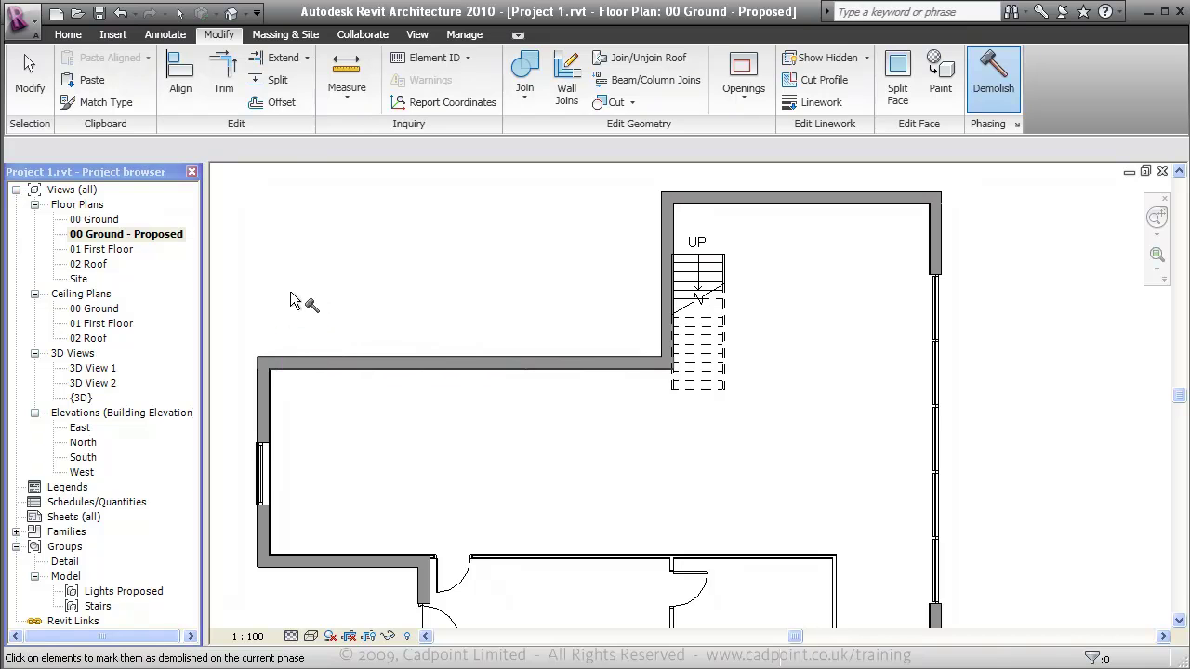
key(Escape)
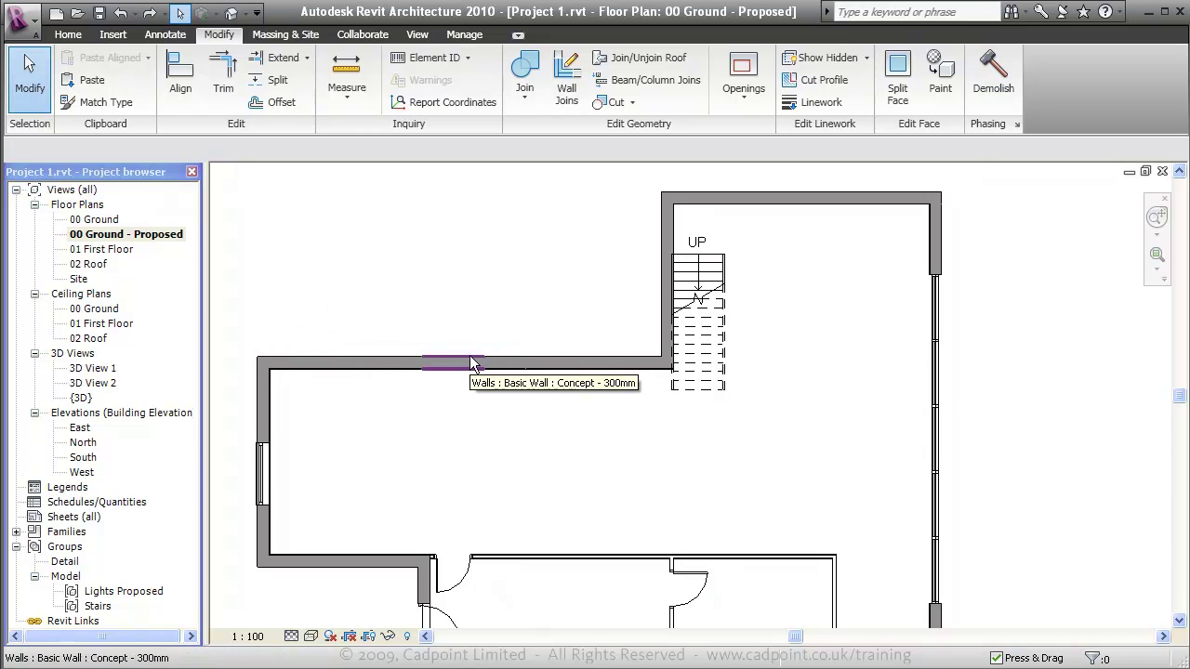
- Place a Side_Stack_Operable_Wall-_Glass_Panel Type 1 door in the long room's upper exterior wall, 300 mm from the left end wall
click(78, 35)
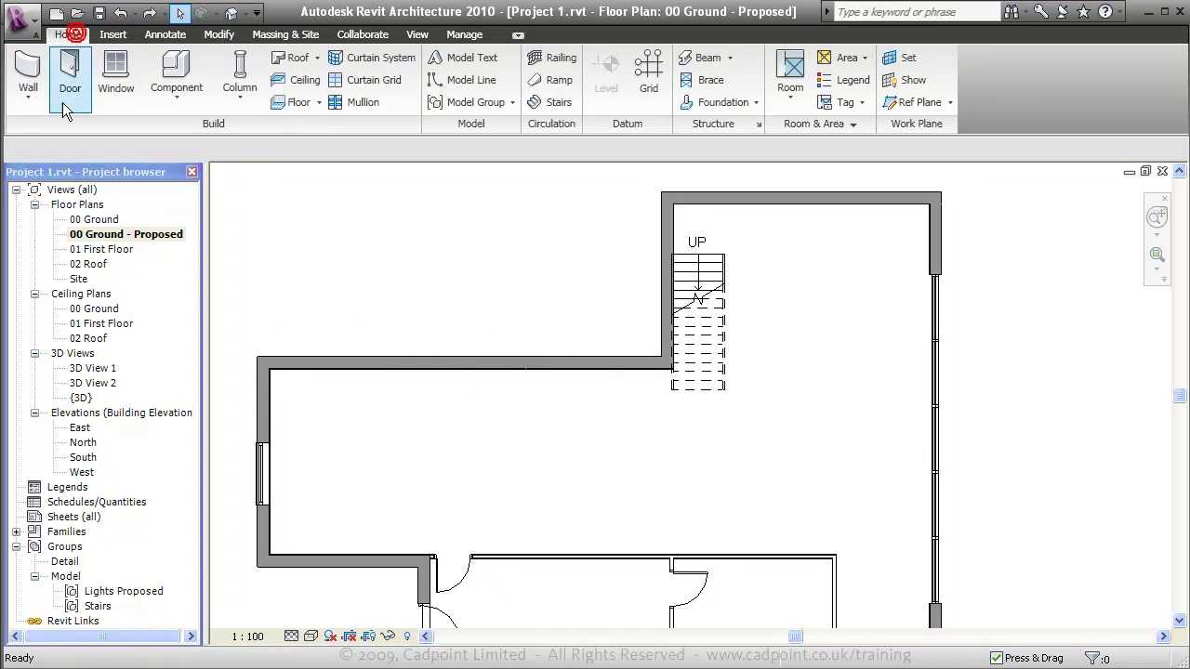
click(71, 75)
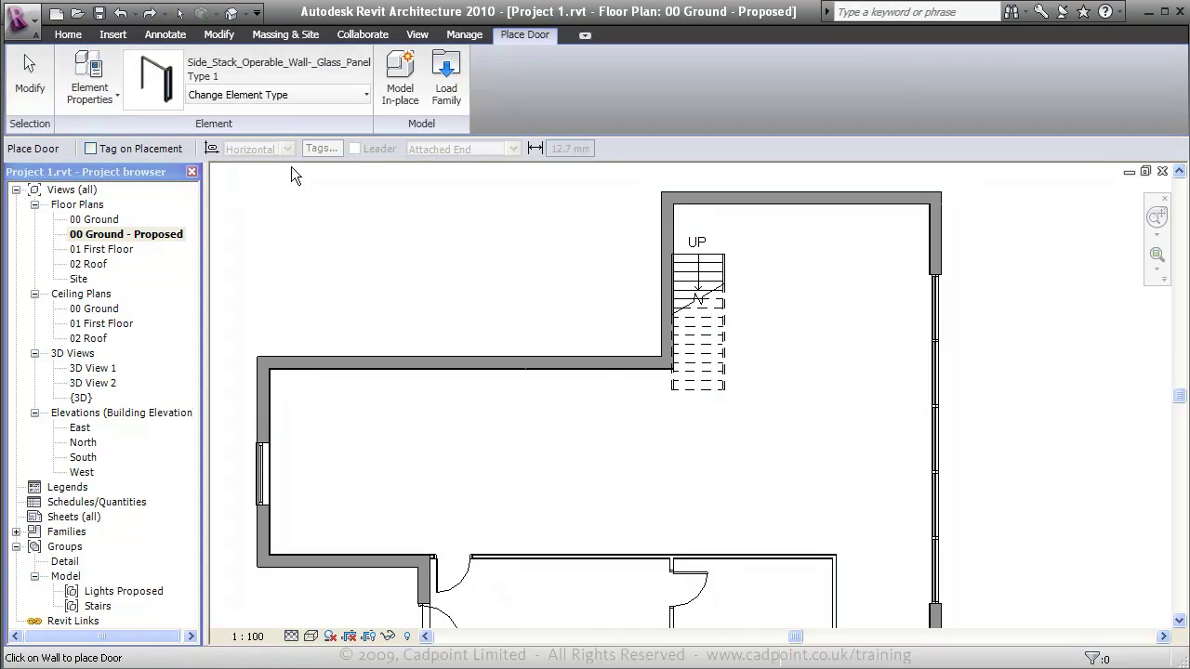
click(317, 97)
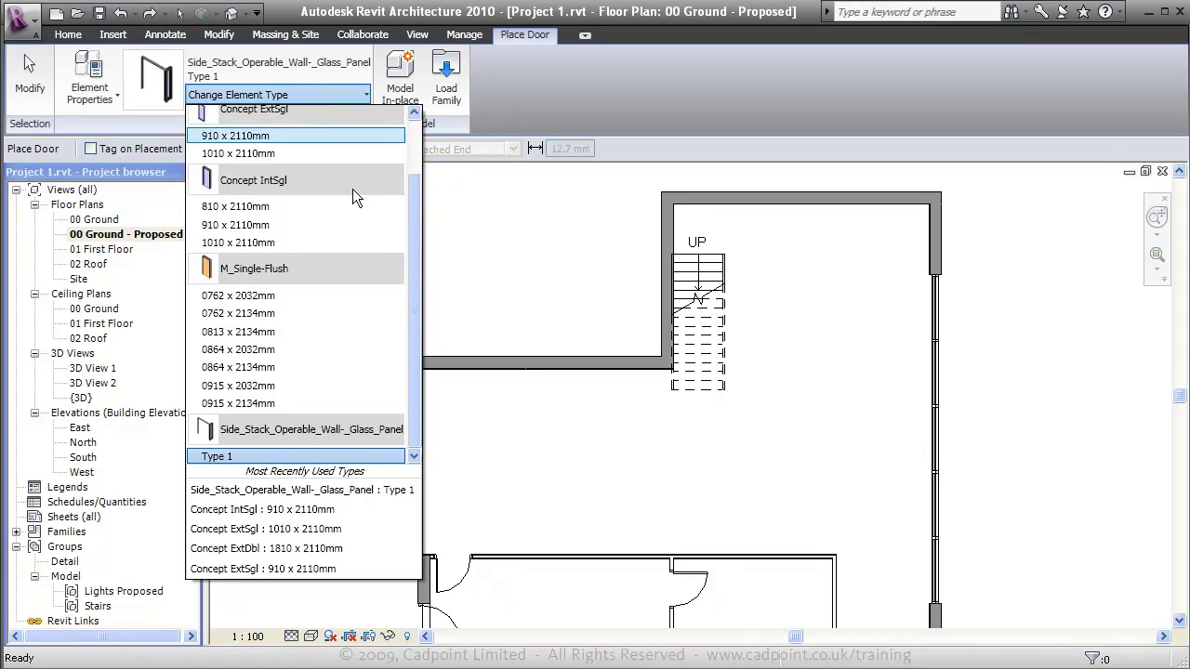
click(348, 457)
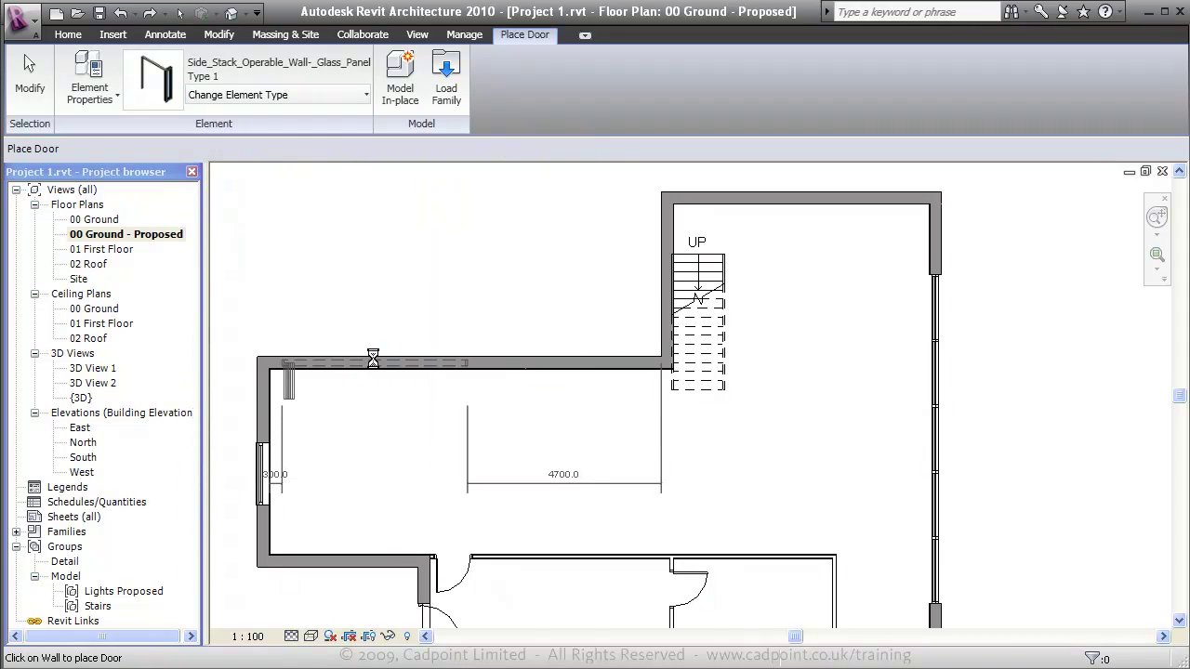
click(374, 363)
key(Escape)
key(Escape)
- Mirror a copy of the glass panel door about its right edge to fill the rest of the upper exterior wall
click(458, 364)
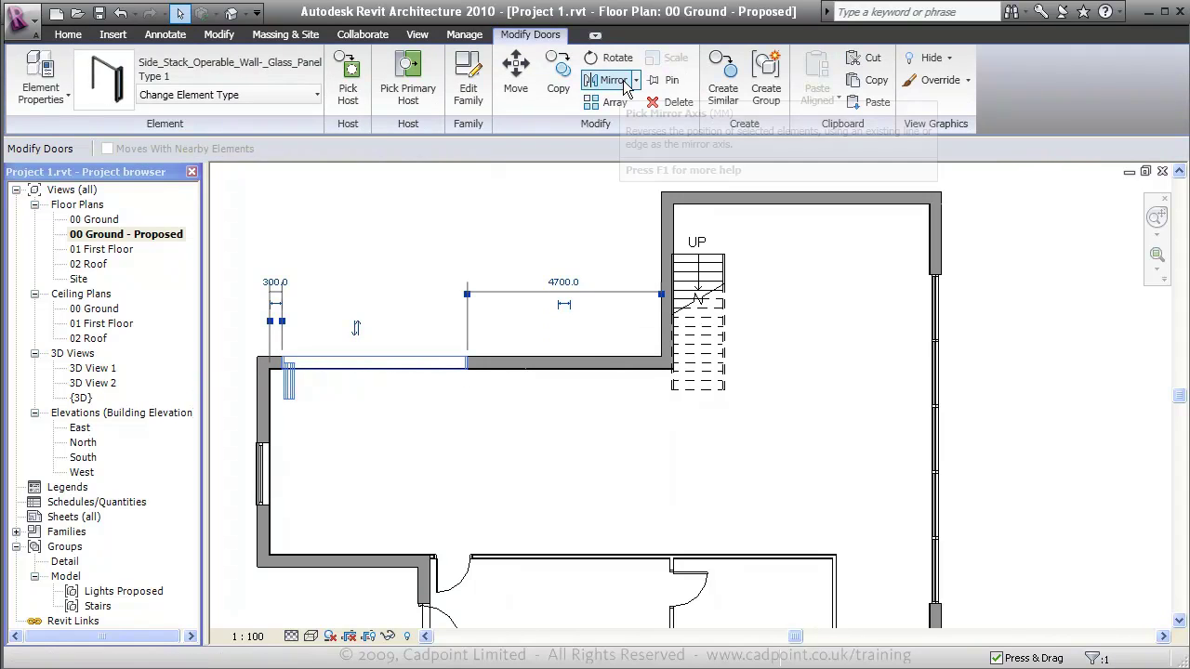
click(618, 82)
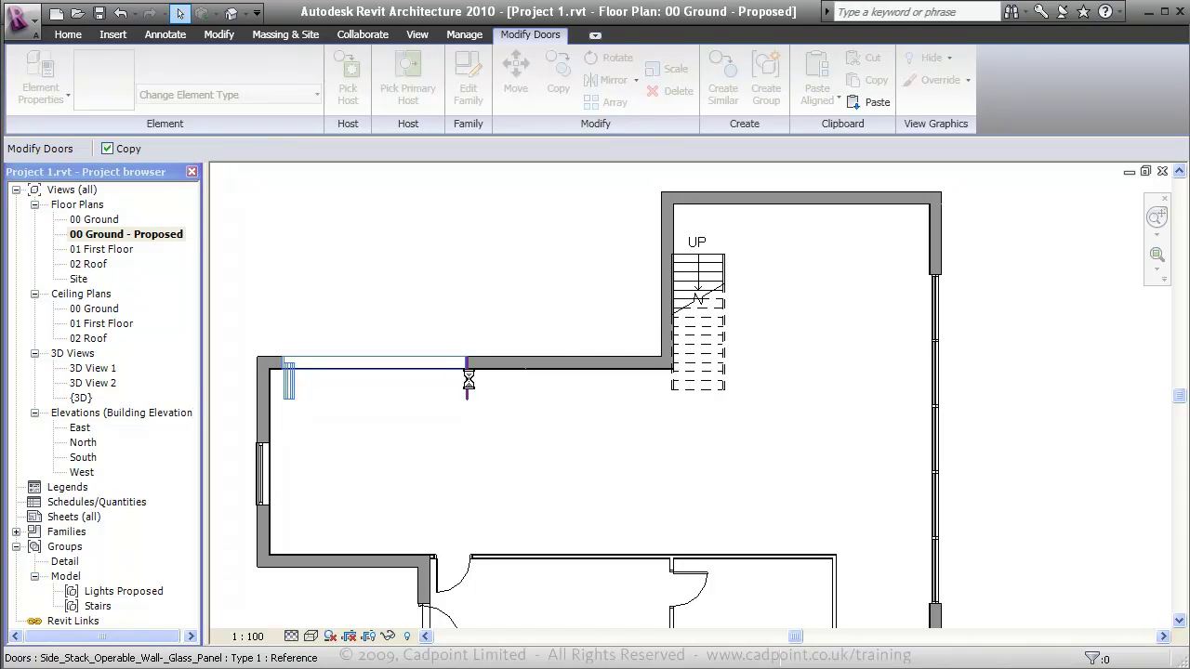
click(468, 377)
click(485, 409)
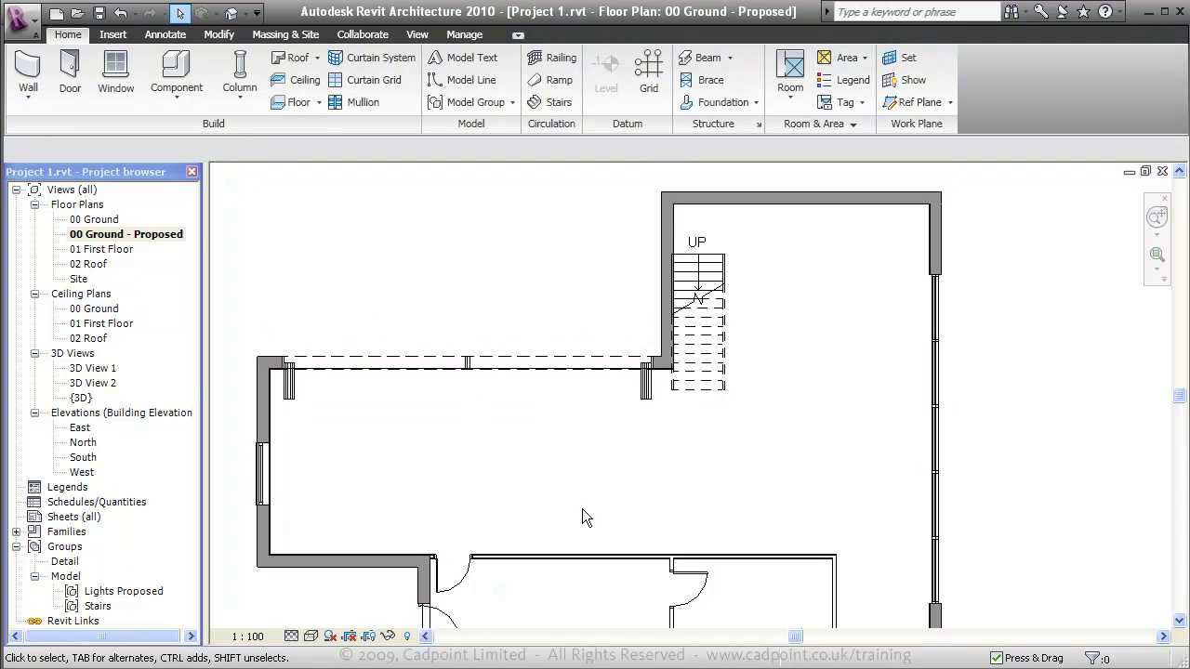
- Duplicate 3D View 2 with detailing and rename the copy Interior View Proposed
double_click(105, 384)
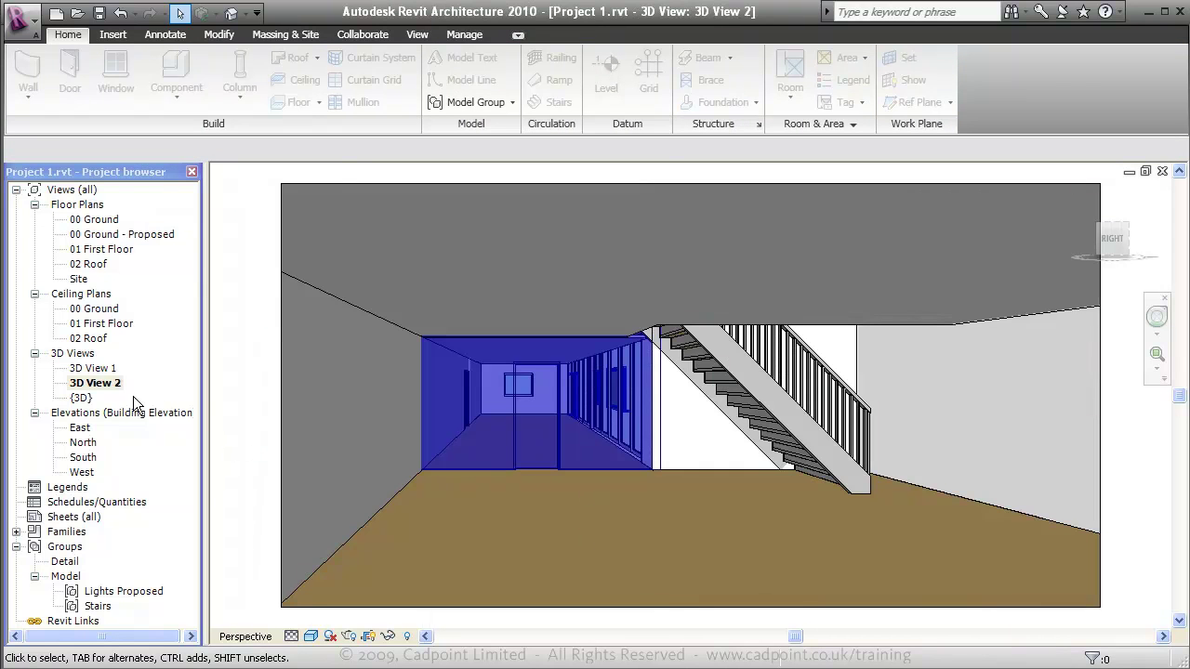
right_click(114, 382)
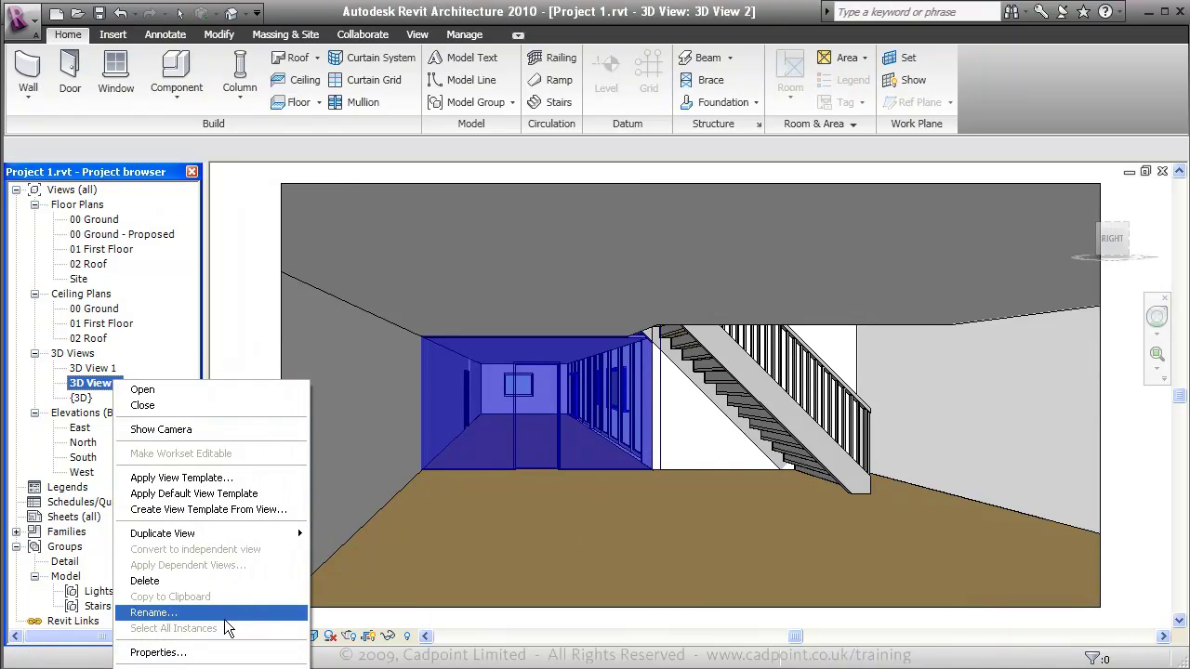
mouse_move(225, 533)
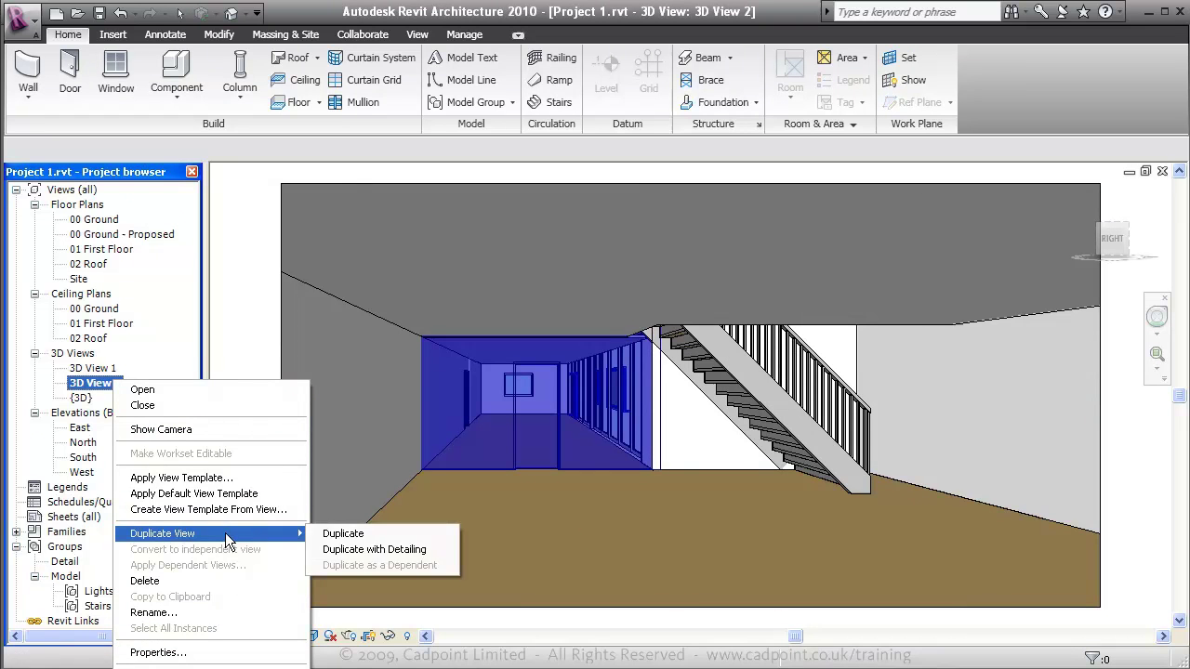
click(327, 550)
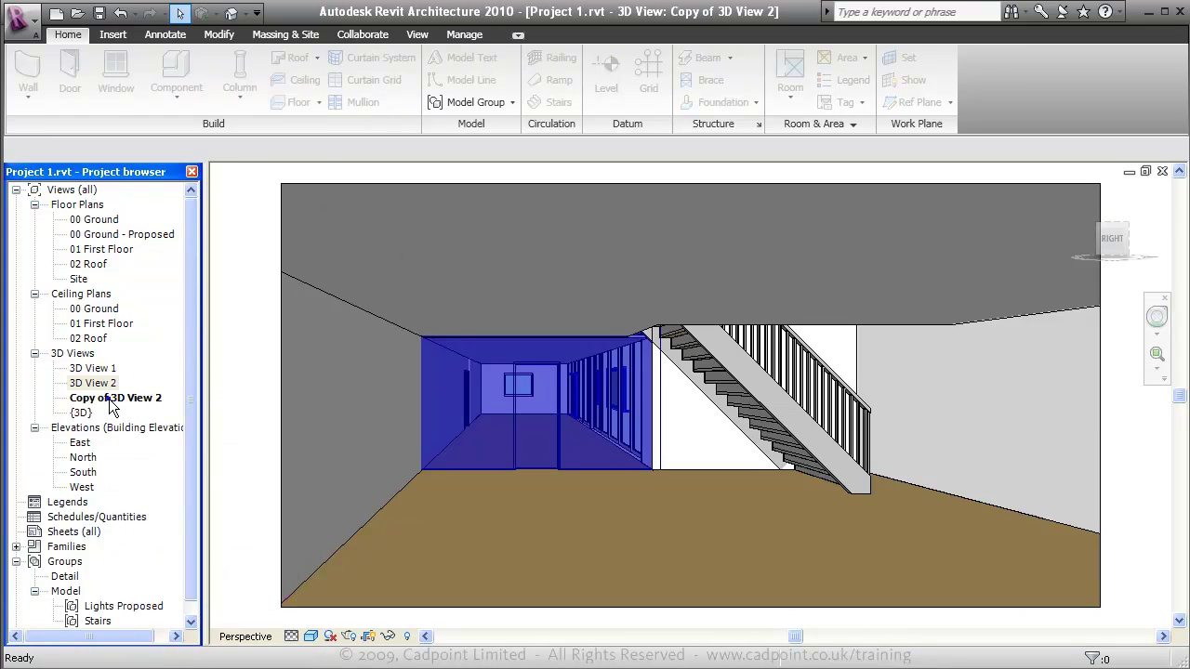
right_click(108, 399)
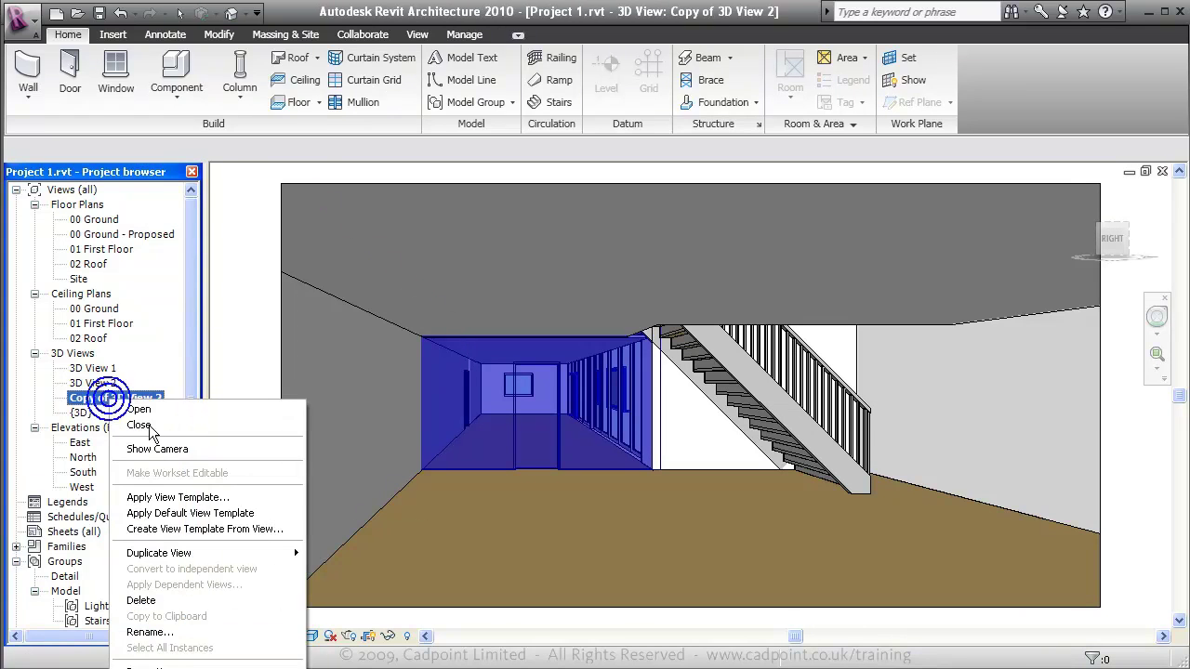
click(278, 632)
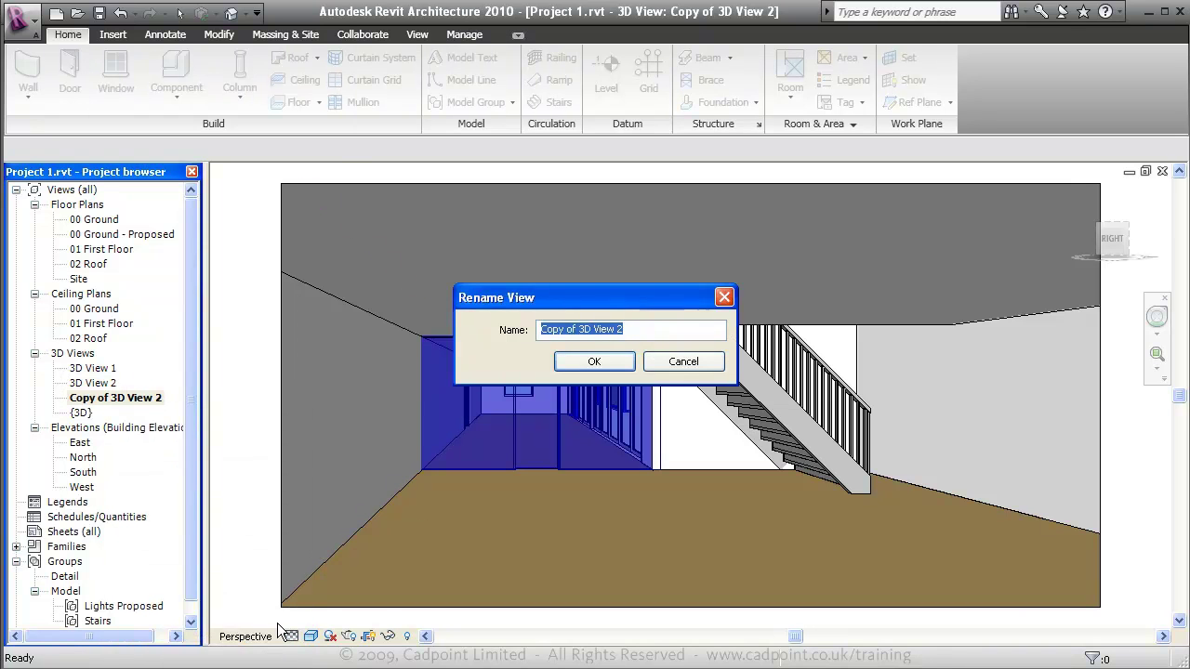
text(Interior View Proposed)
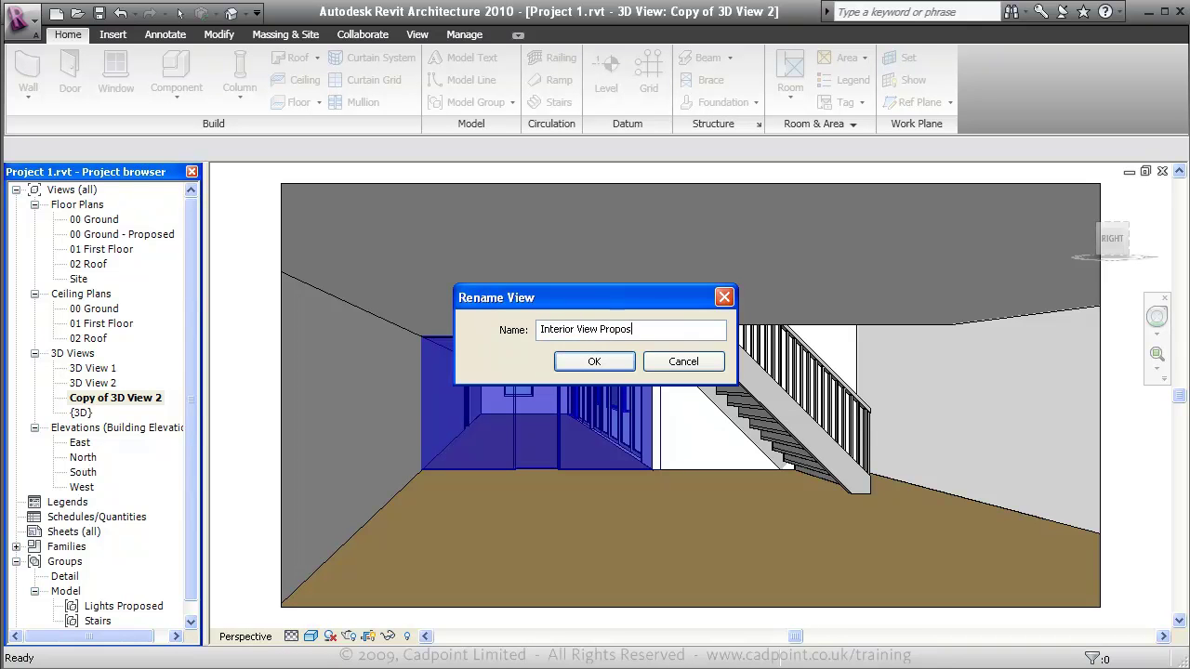
click(606, 359)
- Set the phase filter of the Interior View Proposed view to Show Complete
right_click(163, 397)
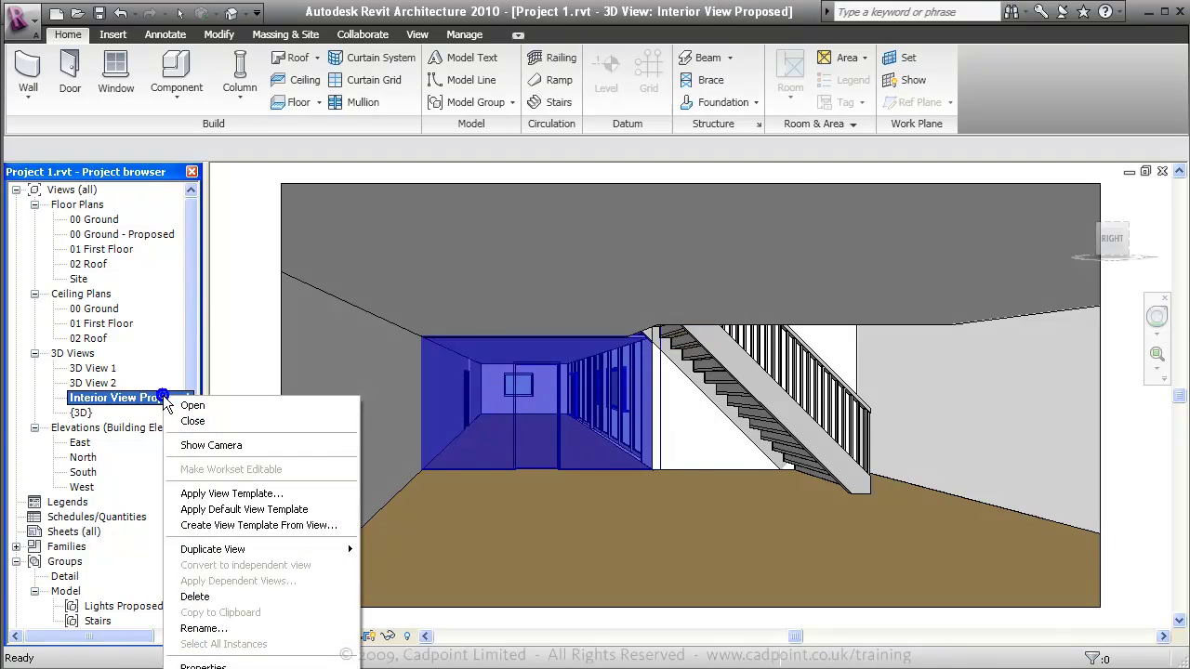
click(203, 665)
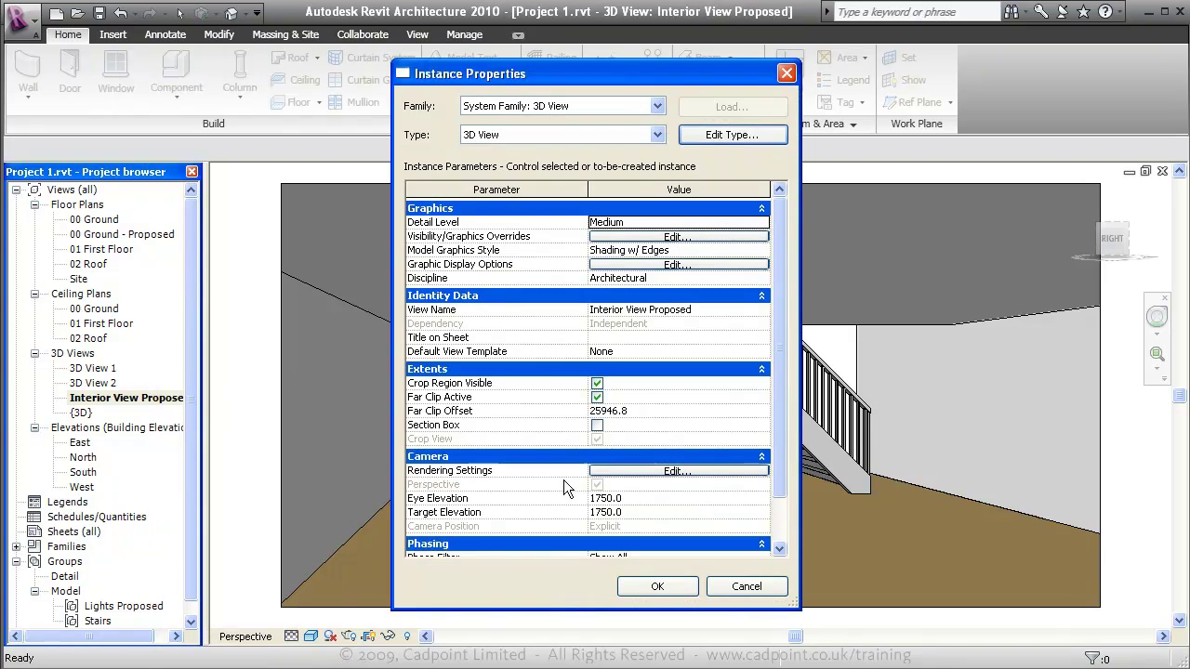
scroll(781, 451, down, 2)
click(762, 513)
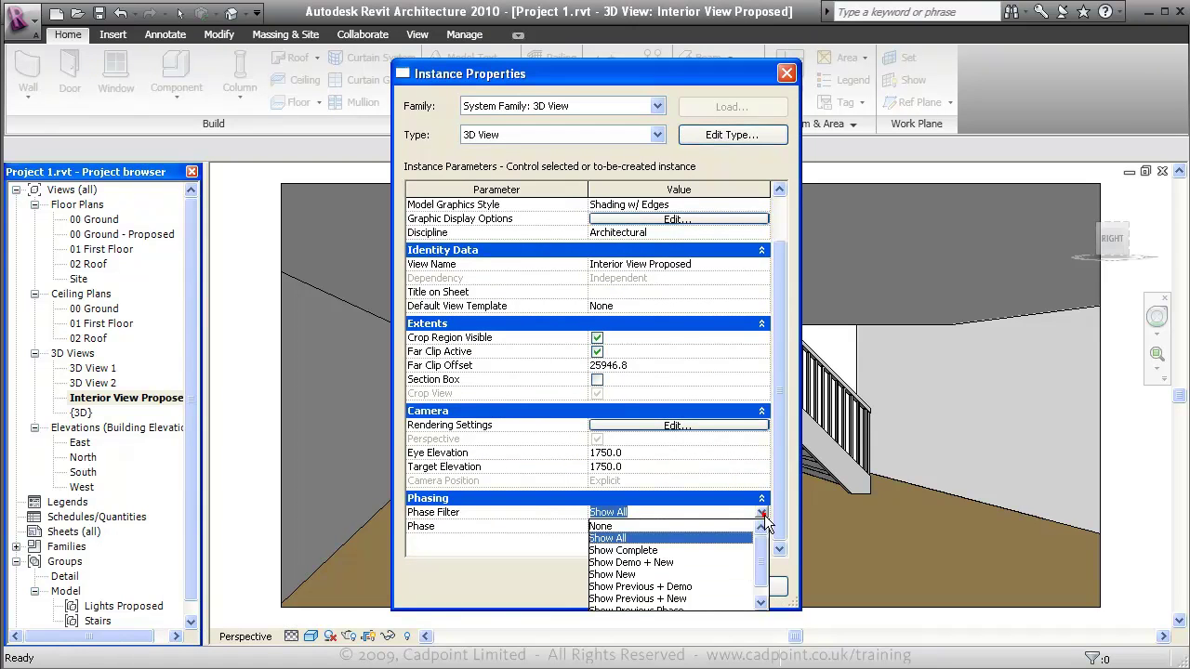
click(709, 549)
click(660, 588)
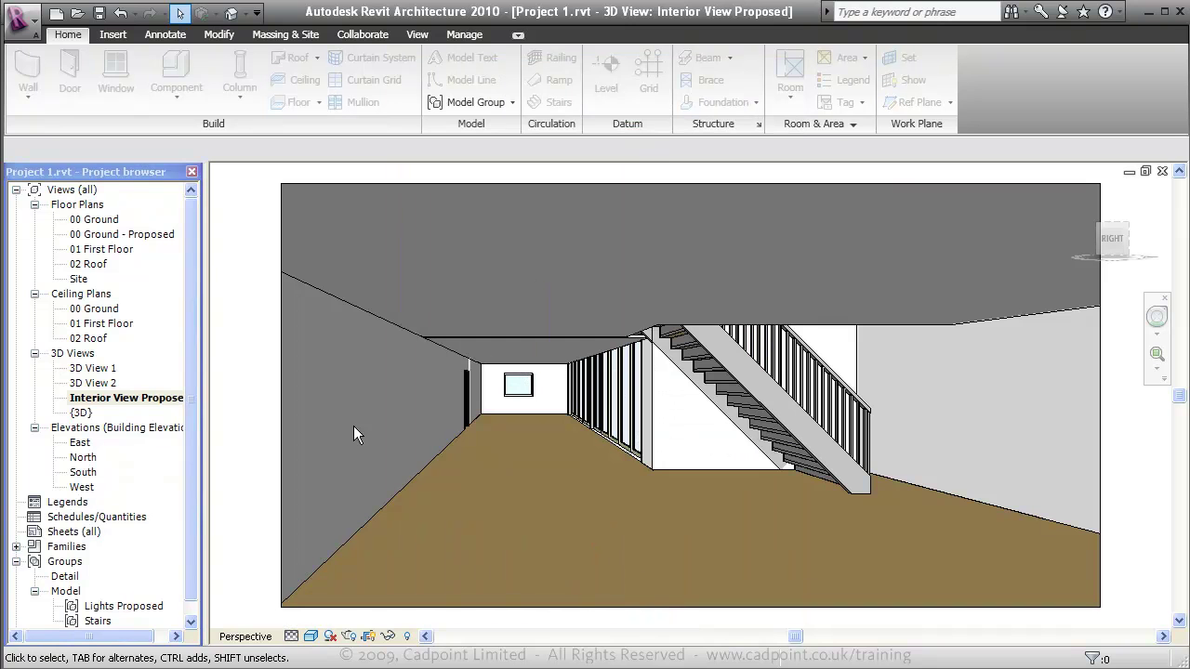
- Demolish the staircase in the 00 Ground floor plan
double_click(93, 220)
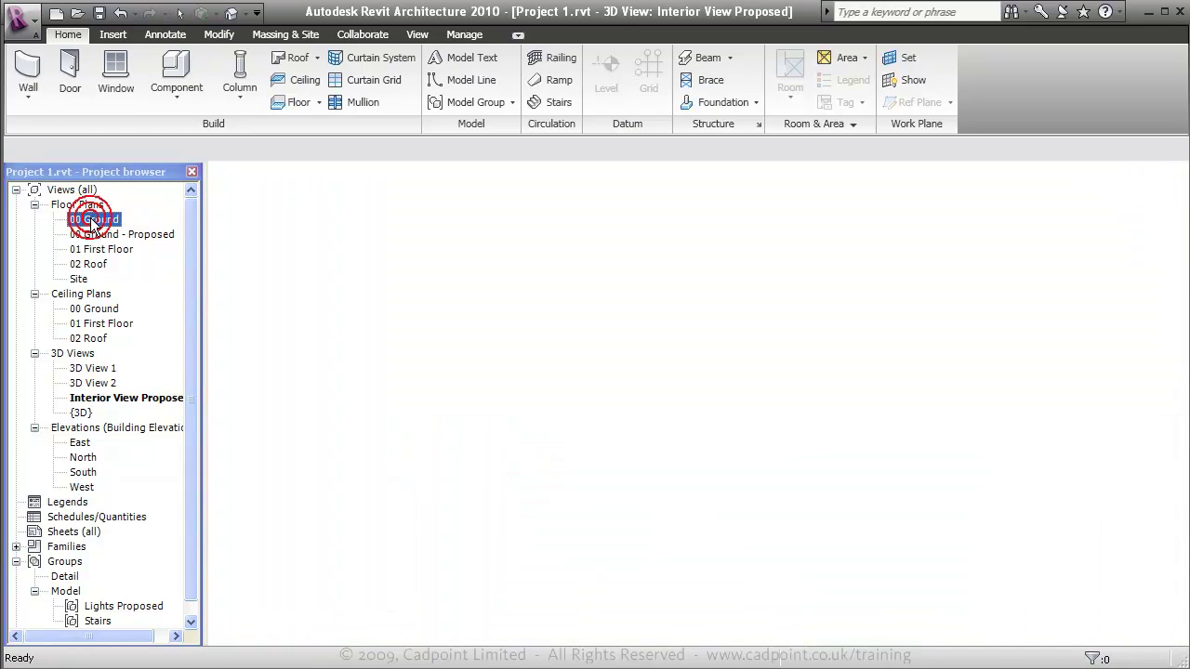
click(217, 34)
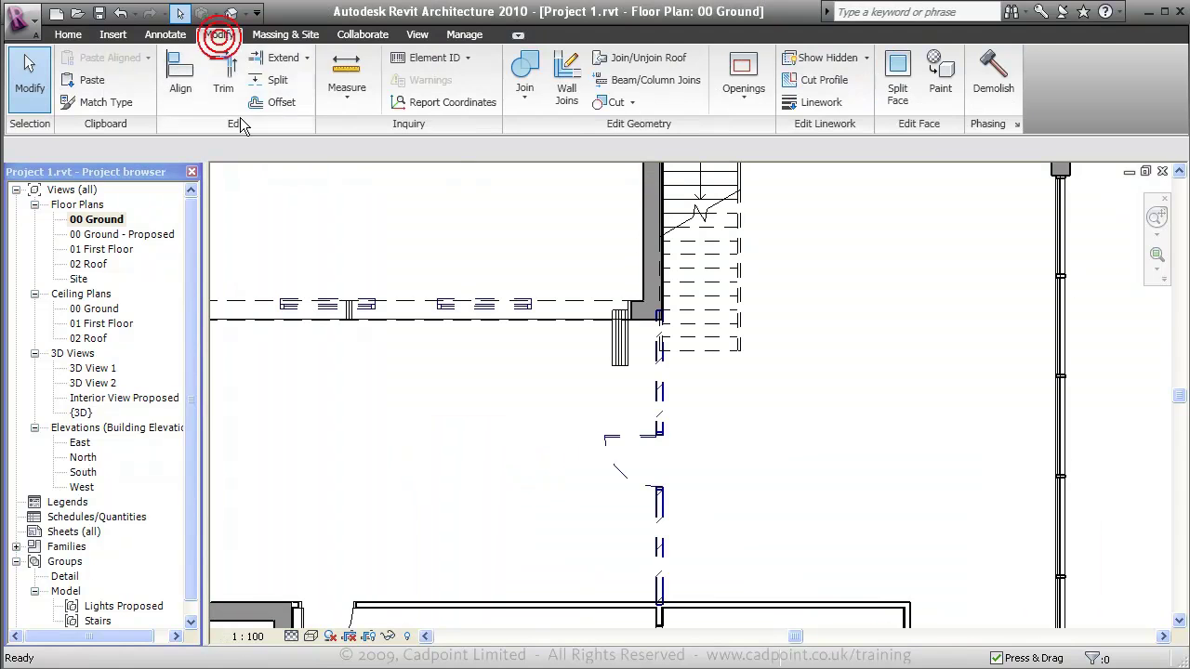
click(988, 84)
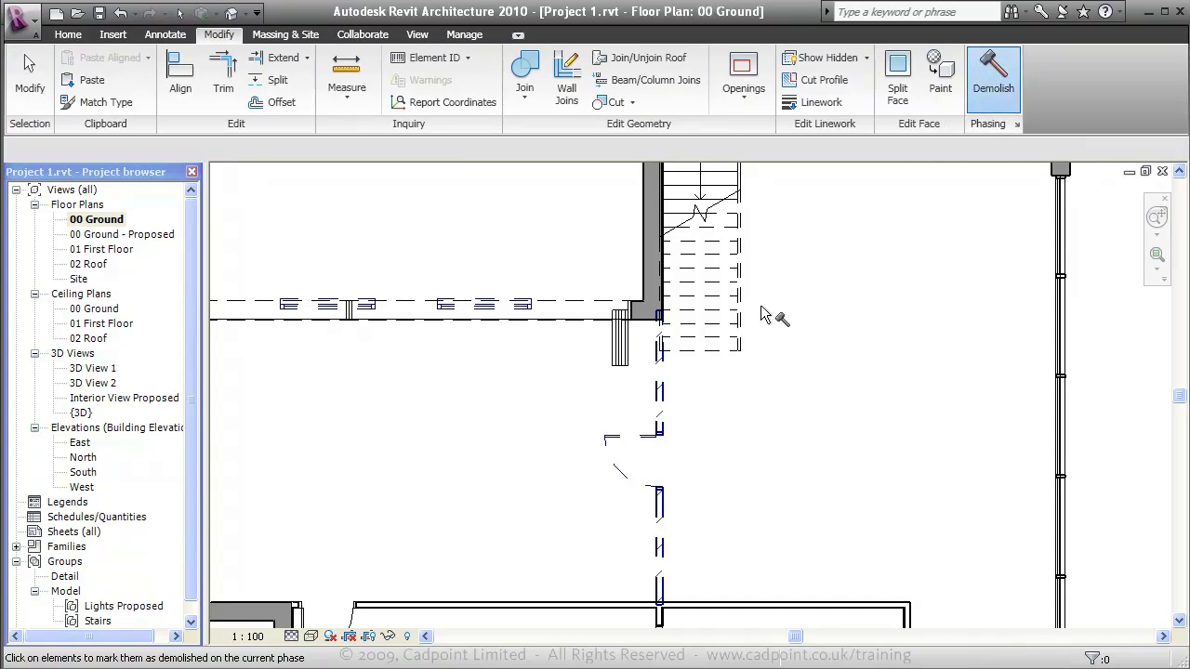
click(704, 206)
scroll(758, 297, down, 2)
middle_drag(776, 287, 783, 332)
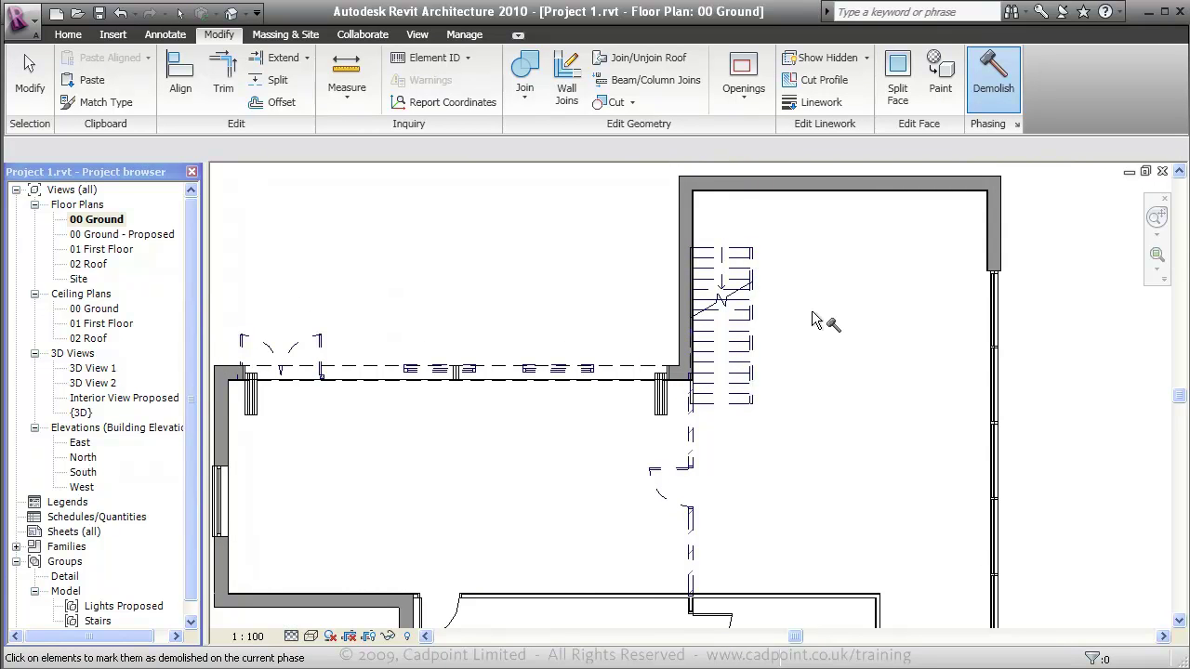
key(Escape)
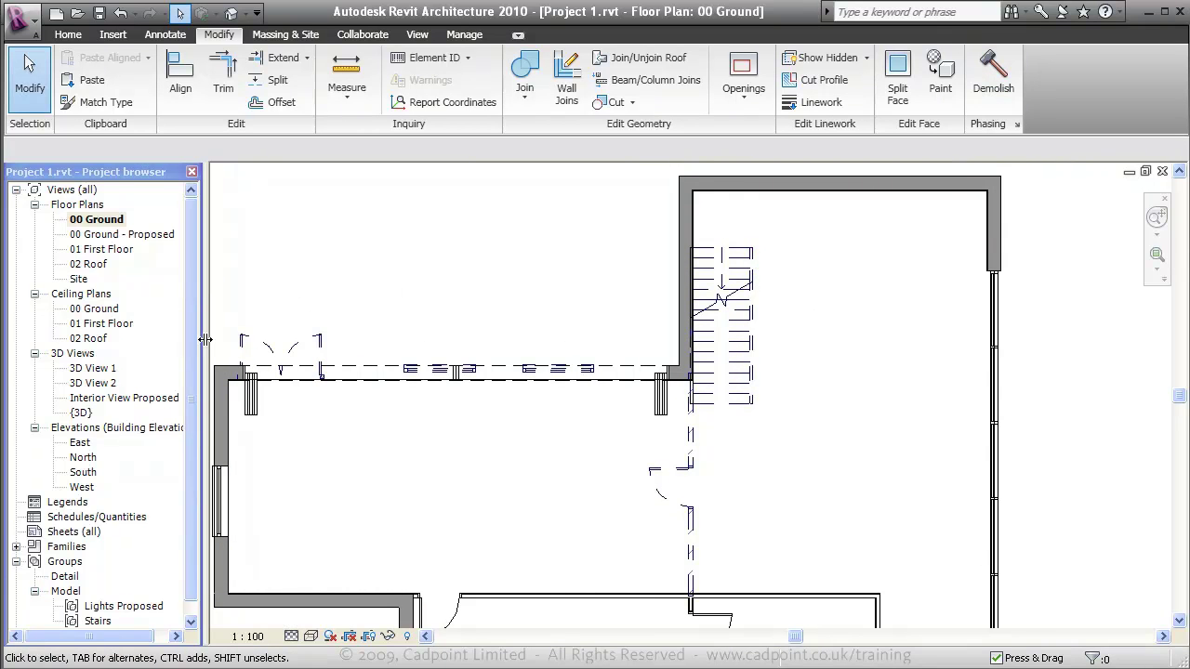
- Demolish the plain compound ceilings of the two main rooms in the 00 Ground ceiling plan and check the result in Interior View Proposed
click(97, 310)
double_click(97, 310)
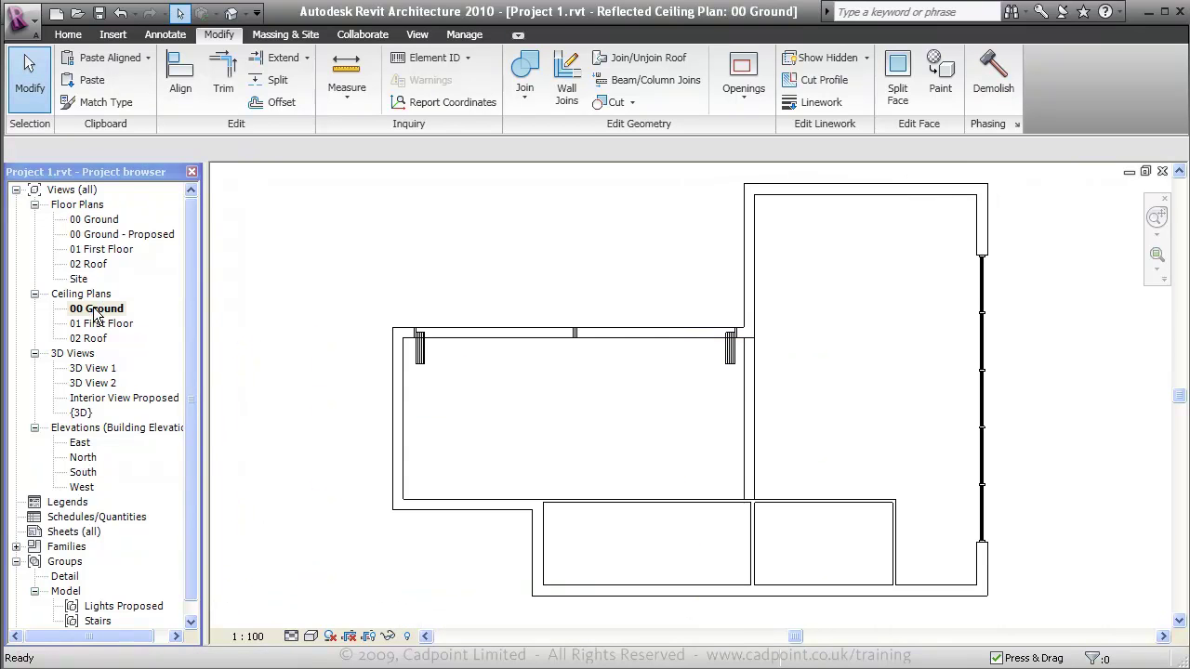
click(993, 88)
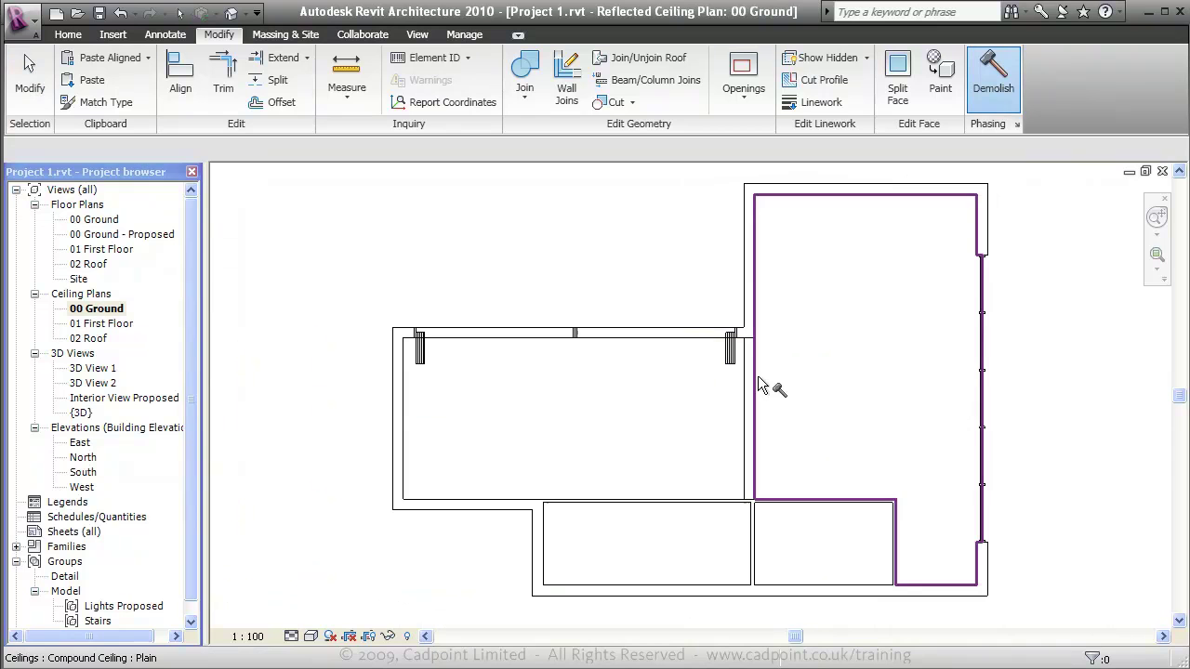
click(744, 393)
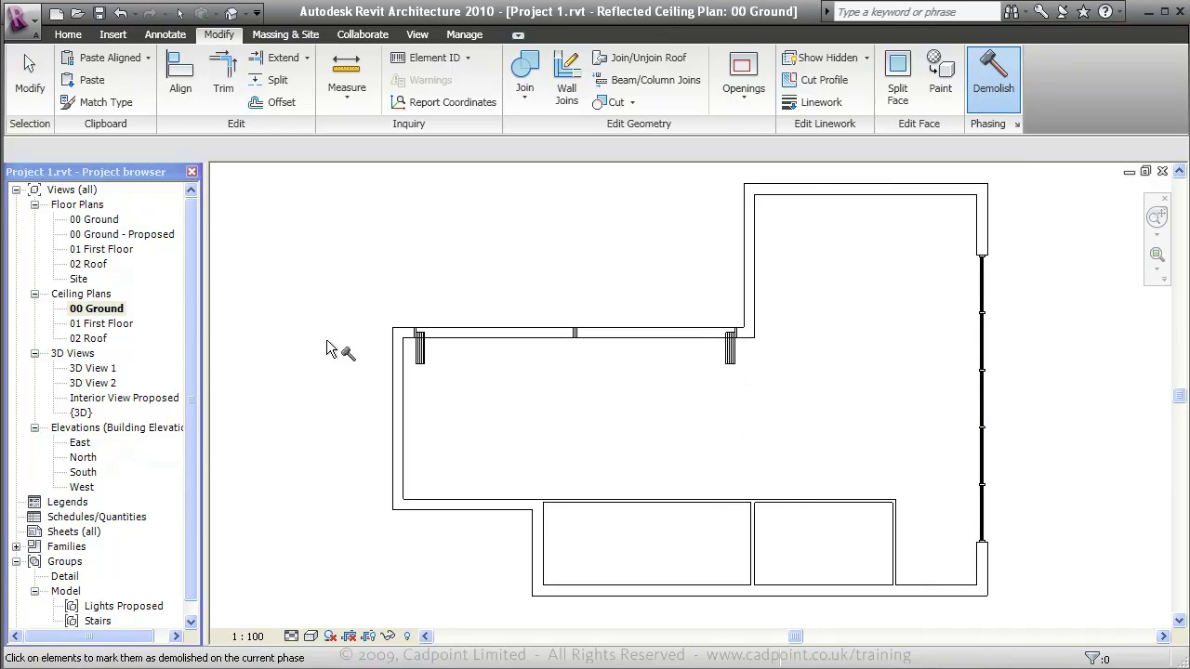
key(Escape)
double_click(123, 398)
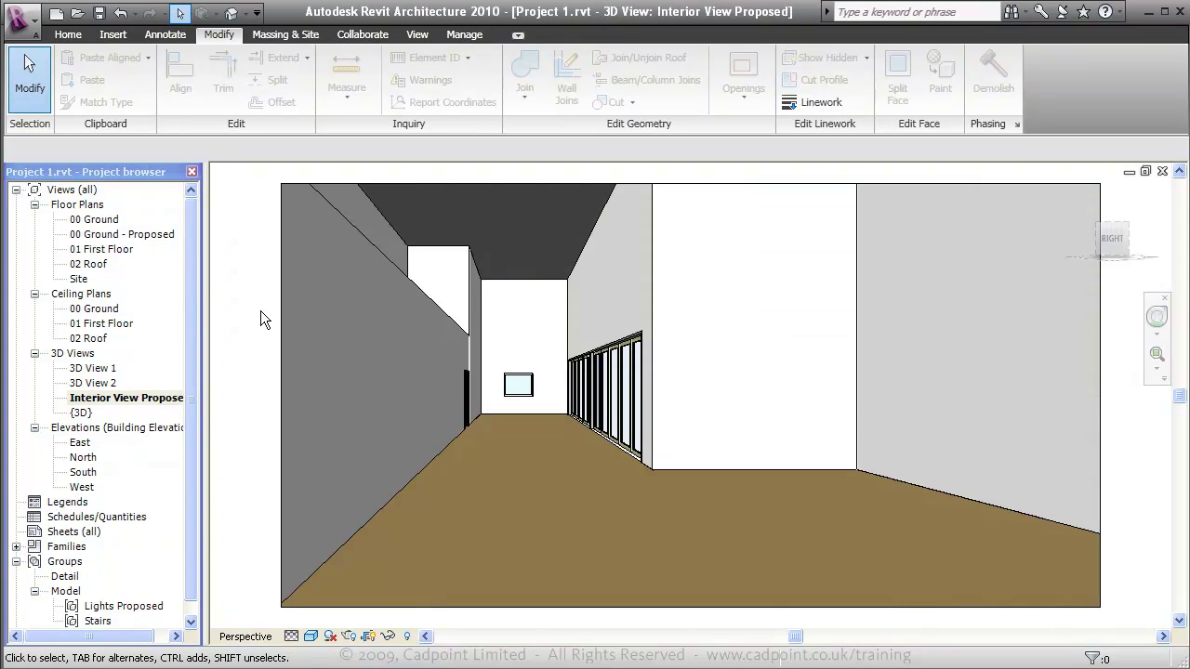
- Place a Plain compound ceiling over the combined open room from 00 Ground - Proposed and check it in Interior View Proposed
double_click(131, 236)
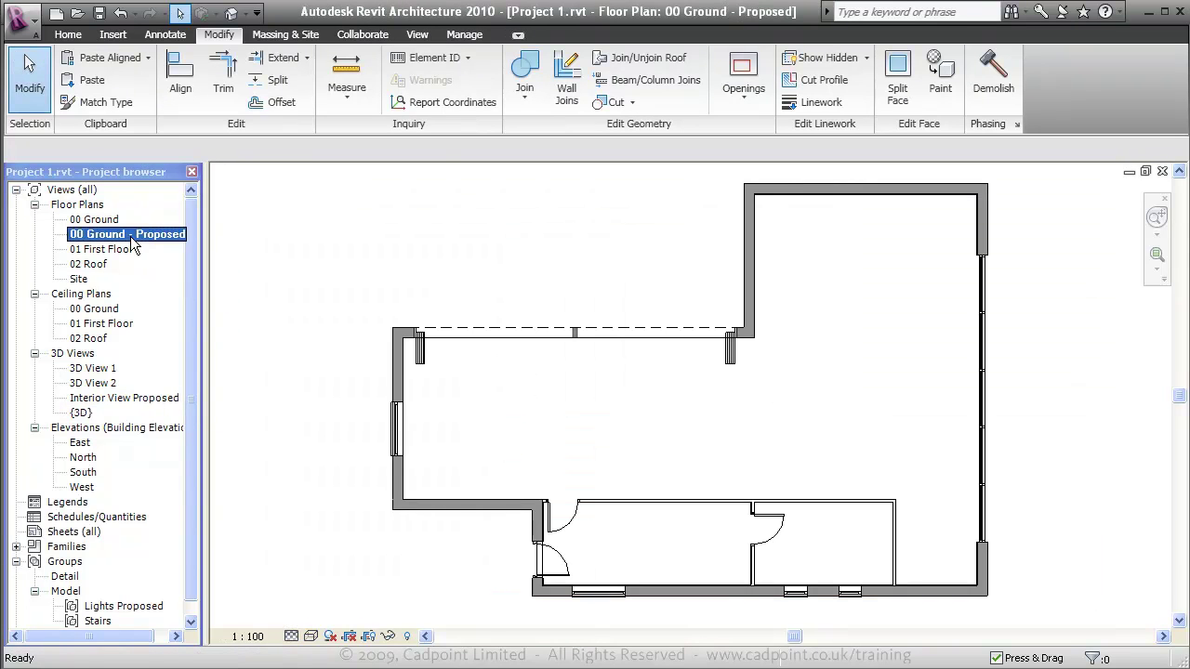
click(67, 34)
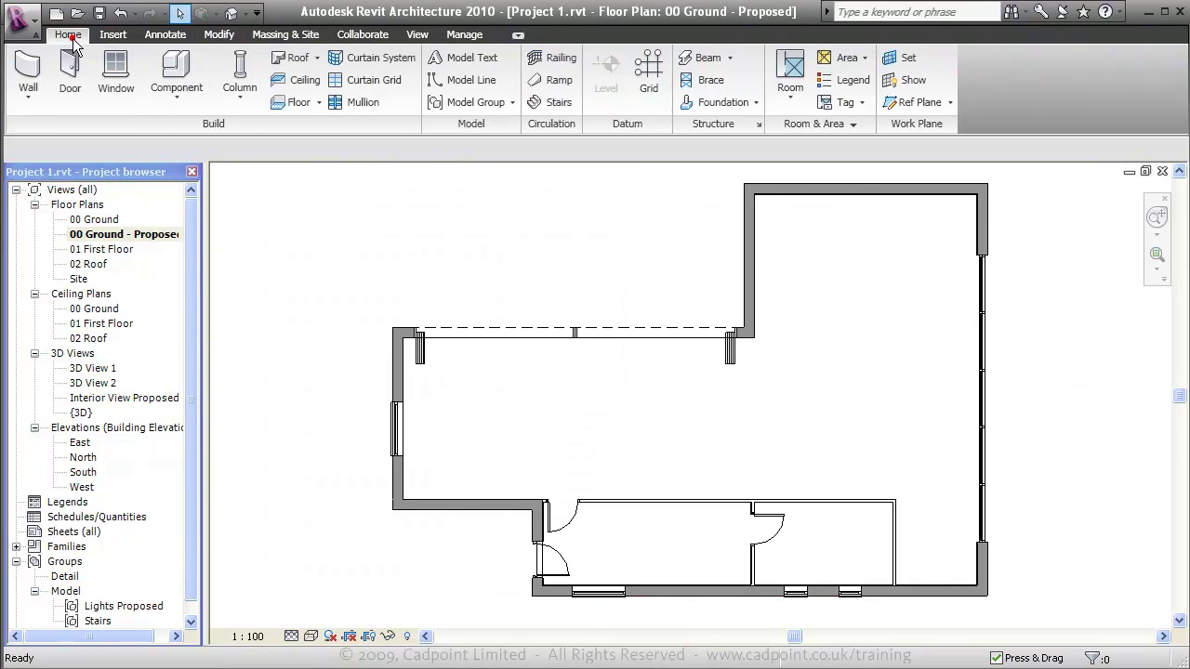
click(297, 80)
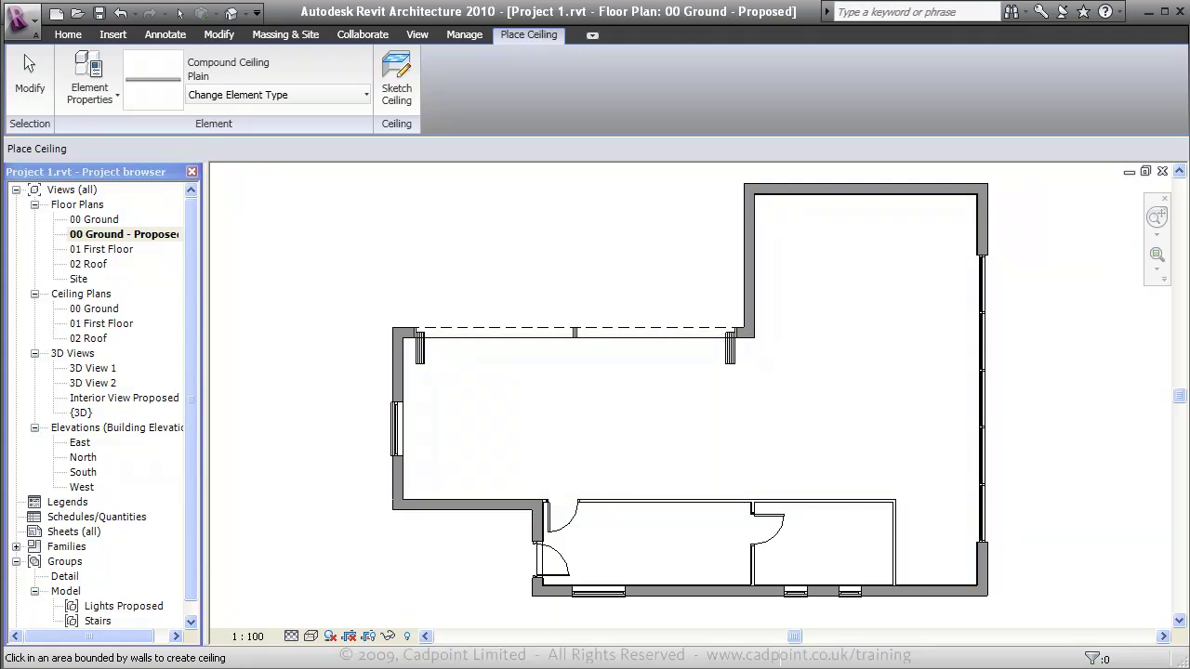
double_click(118, 399)
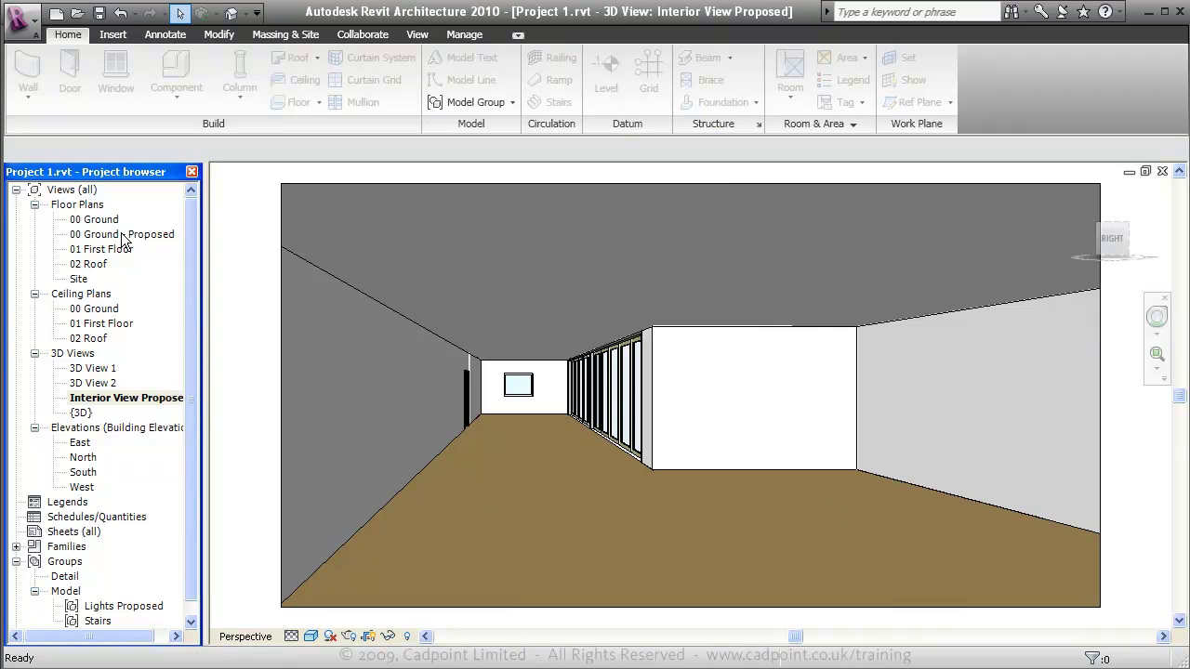
- Place a Dining_Table_w_chairs in the long room of 00 Ground - Proposed, about 2400 mm from its upper wall
double_click(123, 236)
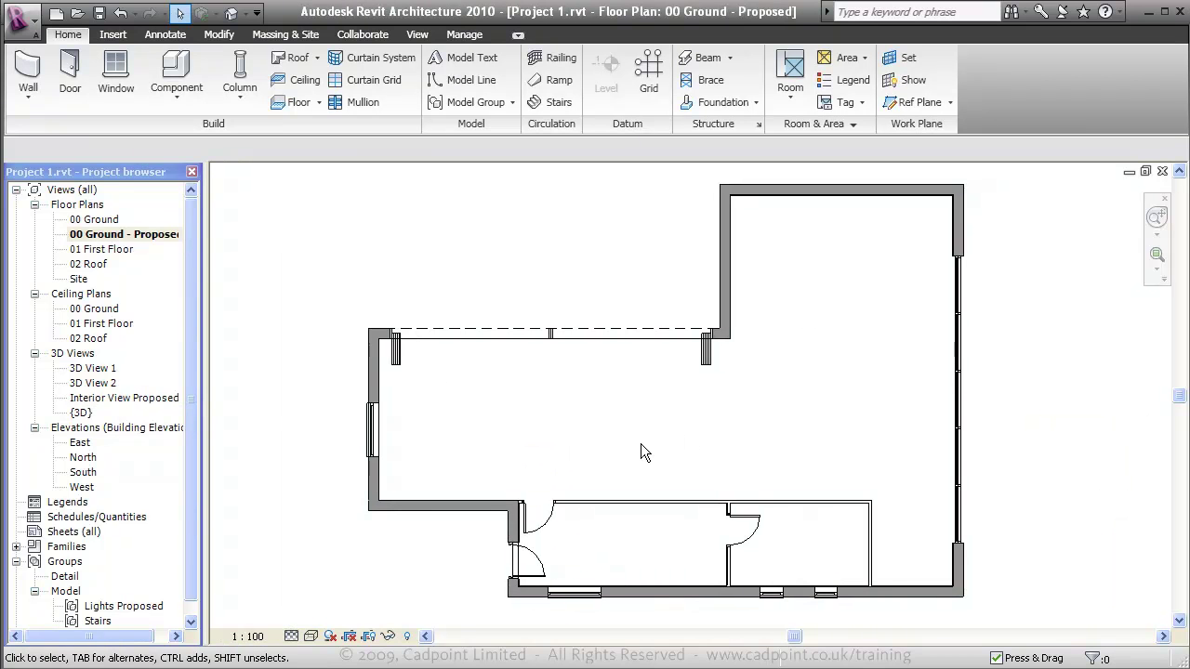
click(189, 81)
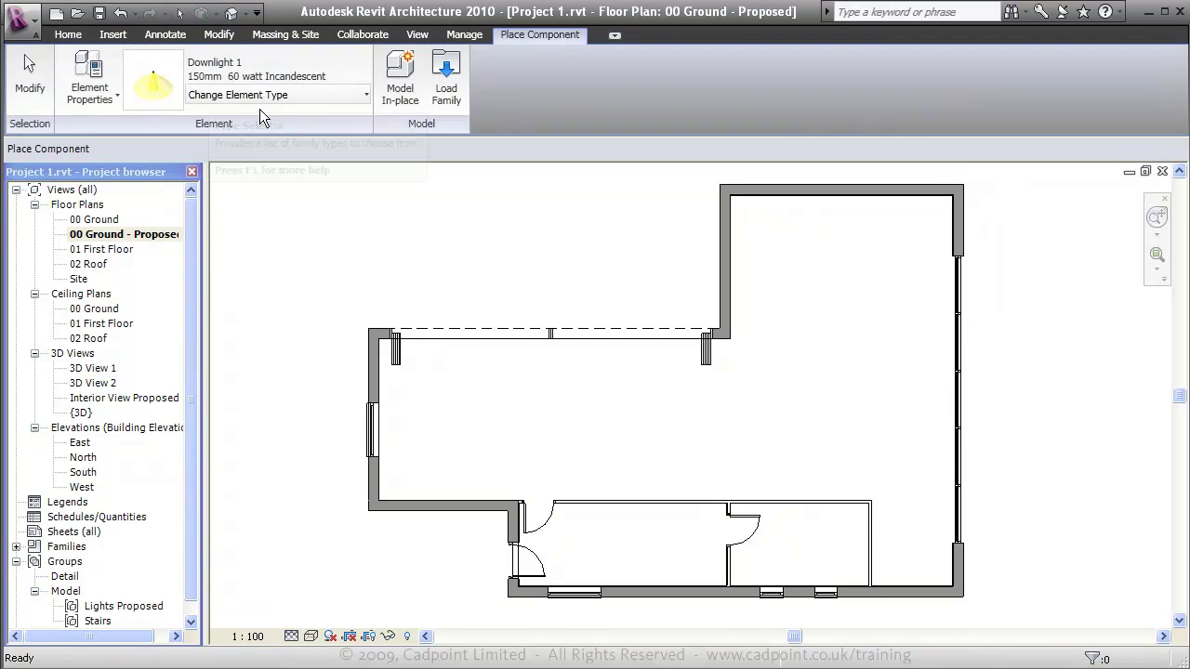
click(277, 95)
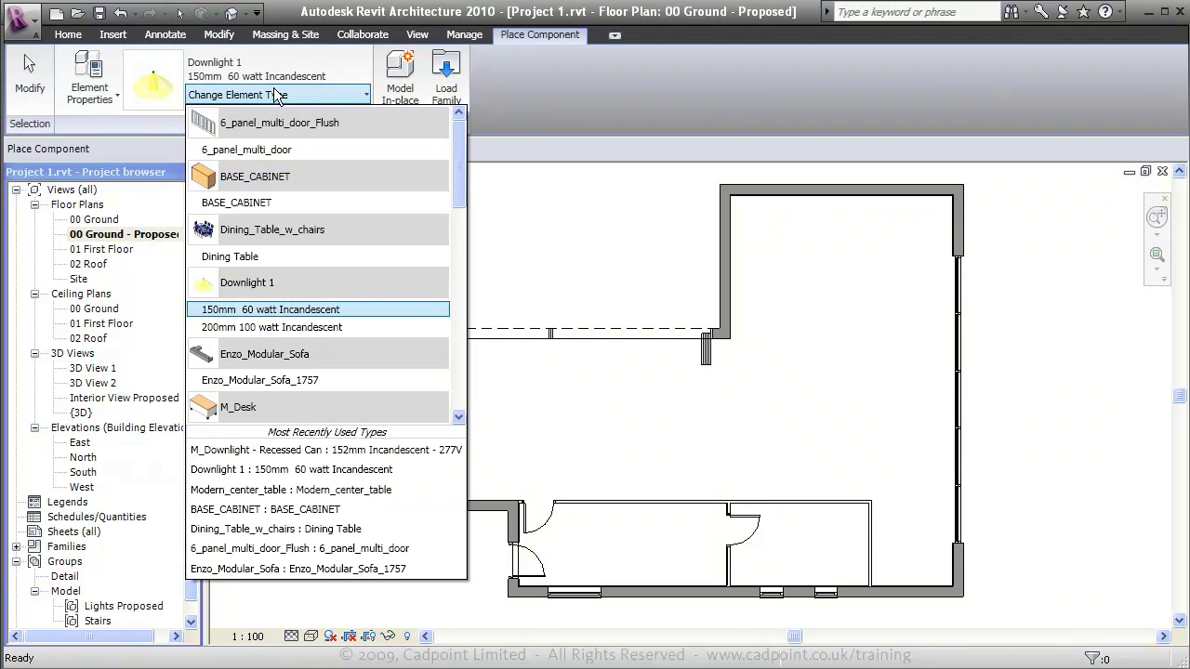
click(291, 257)
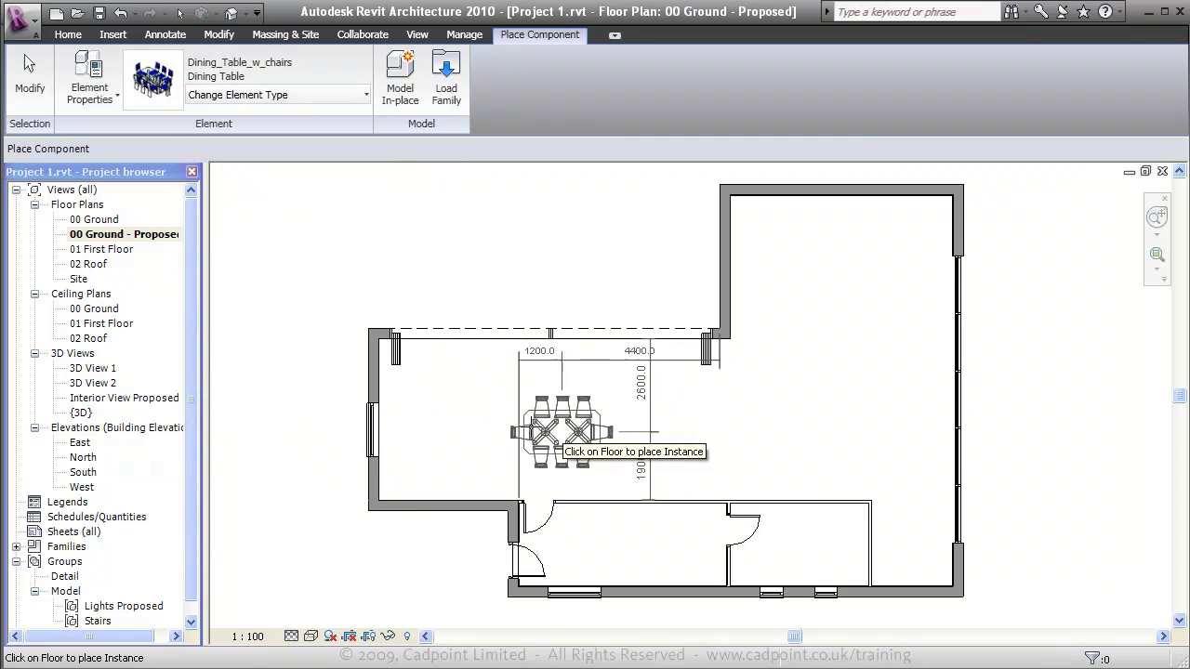
click(530, 426)
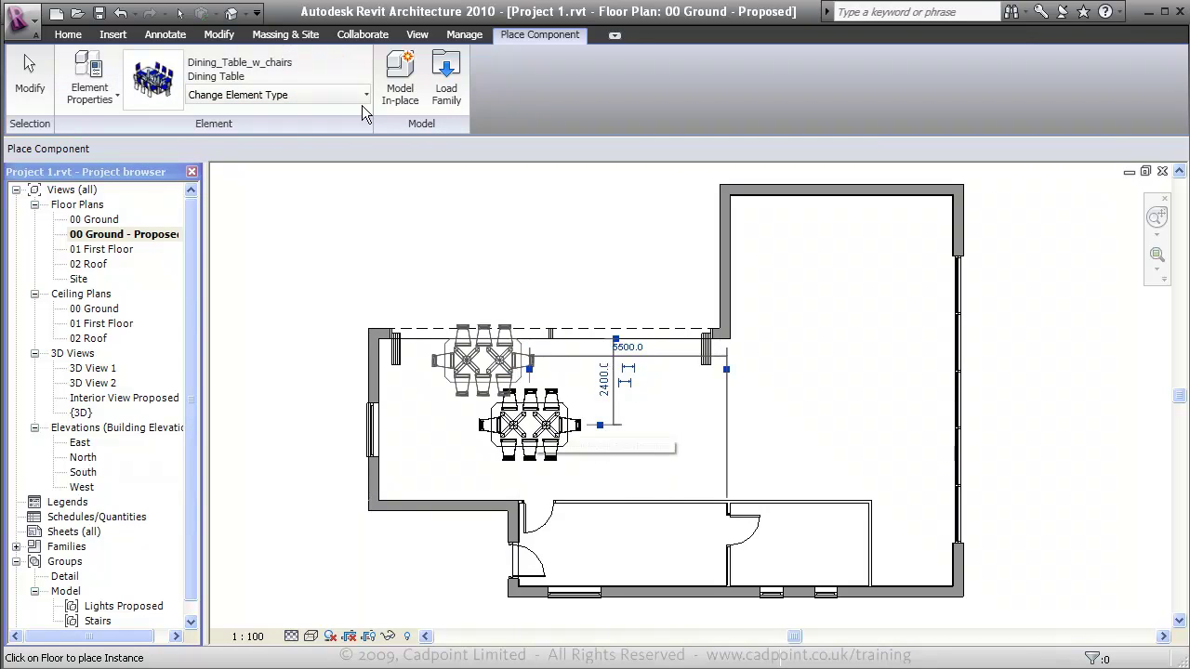
- Place a Modern_TV_Cabinet about 200 mm above the partition wall of the small rooms, near its right end
click(346, 95)
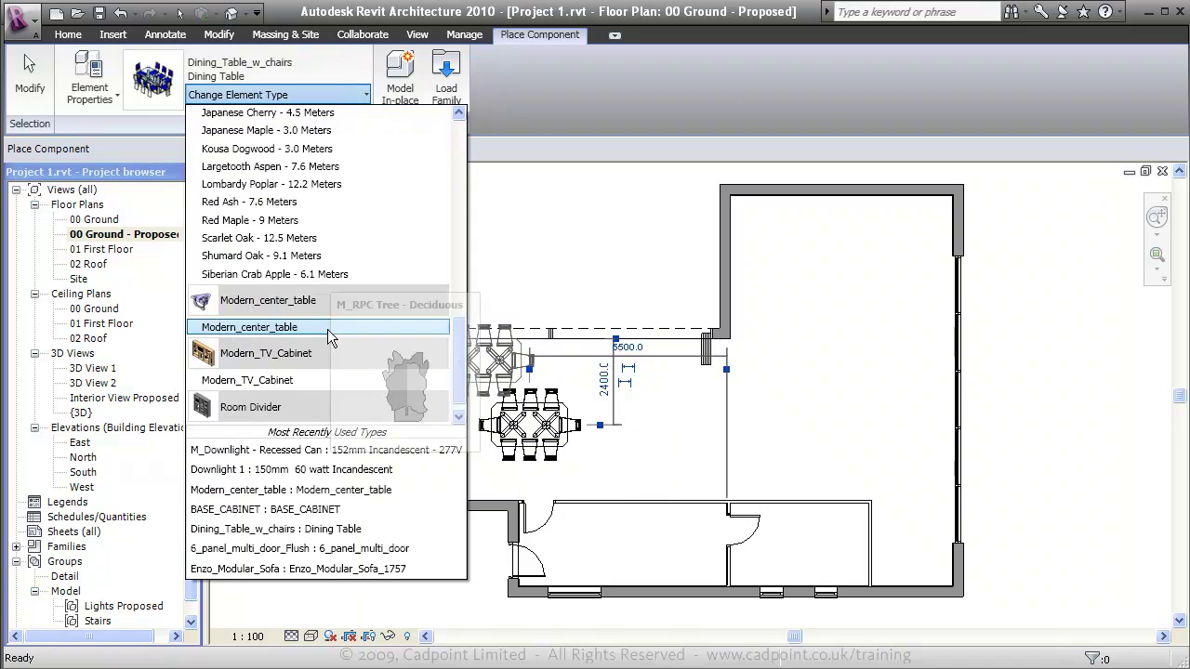
click(275, 381)
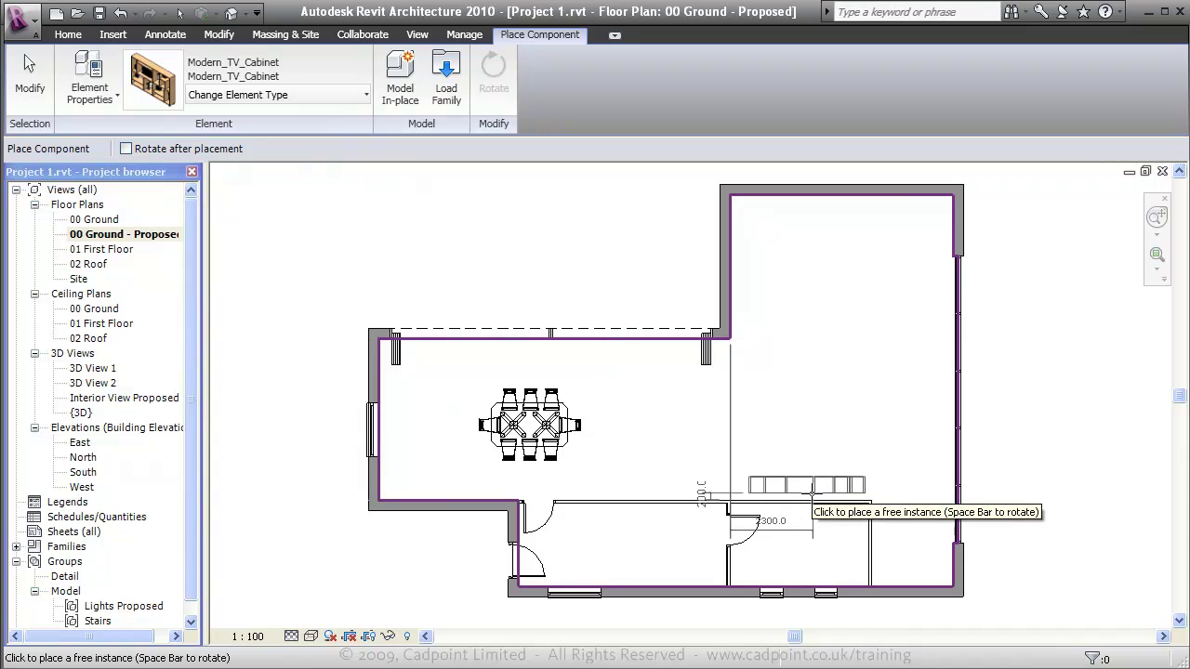
click(812, 493)
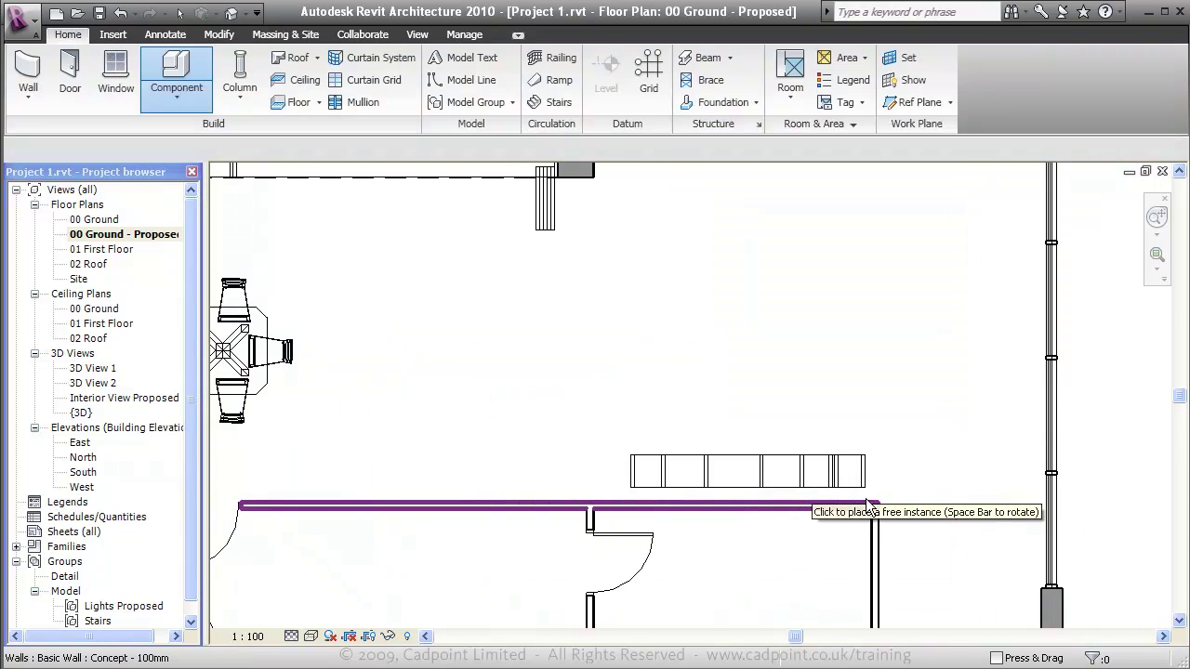
- Move the Modern_TV_Cabinet so its lower-right corner meets the outer upper-right corner of the small rooms' walls
scroll(866, 500, up, 3)
click(862, 478)
key(Escape)
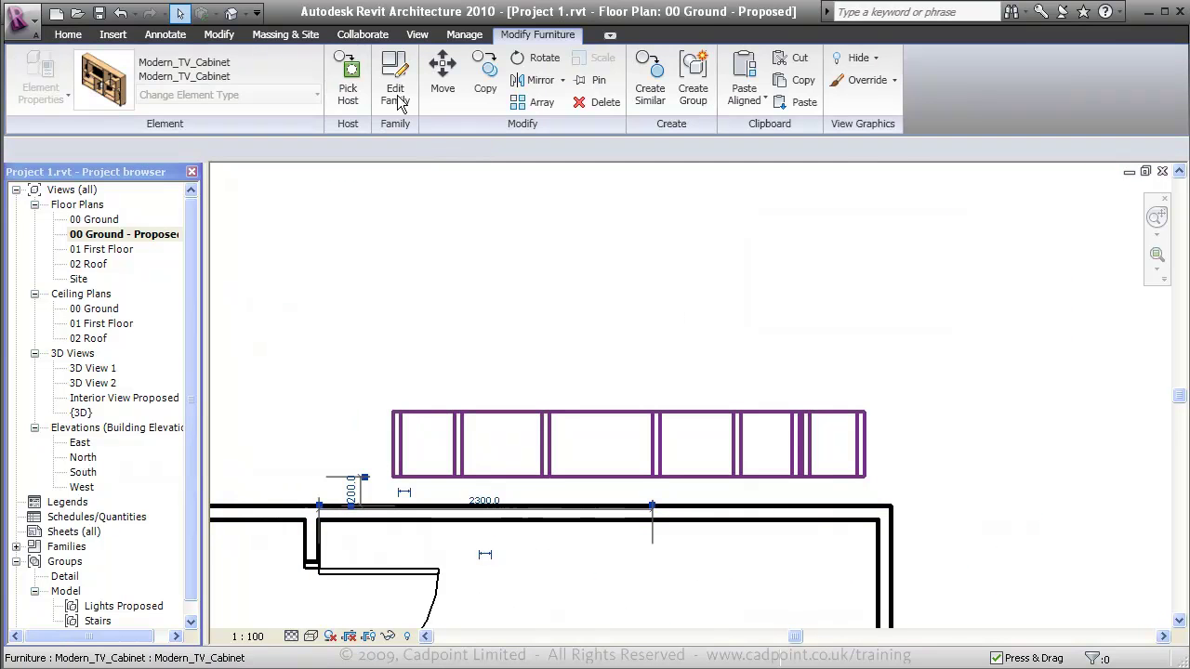
click(441, 73)
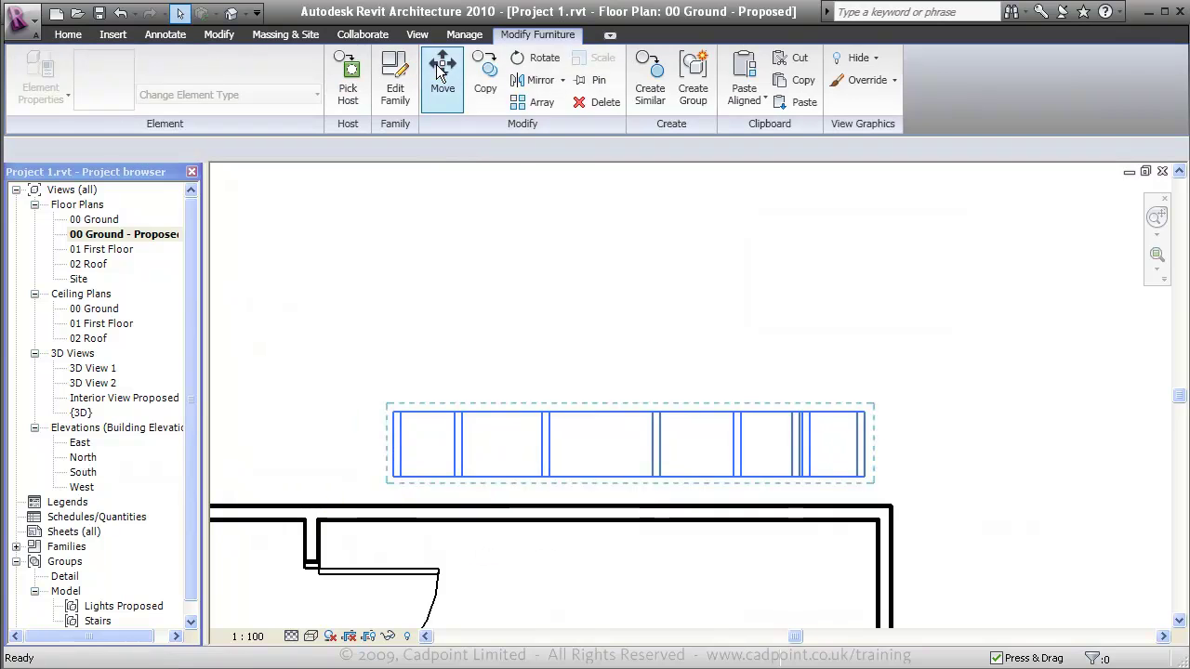
click(866, 477)
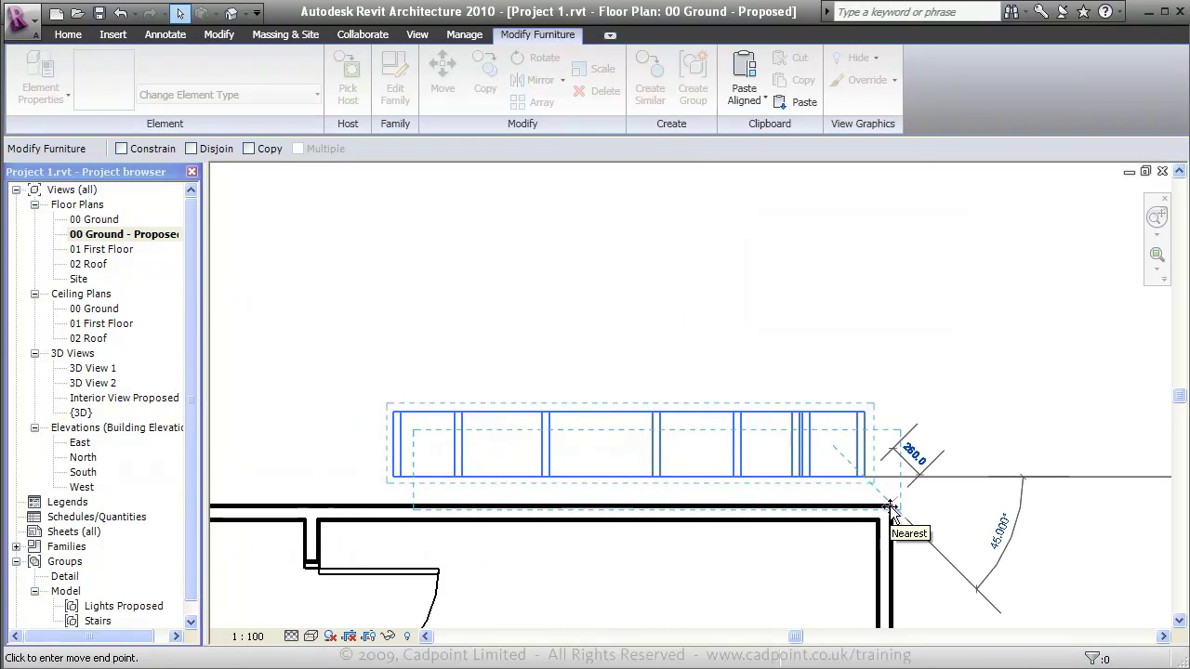
click(891, 507)
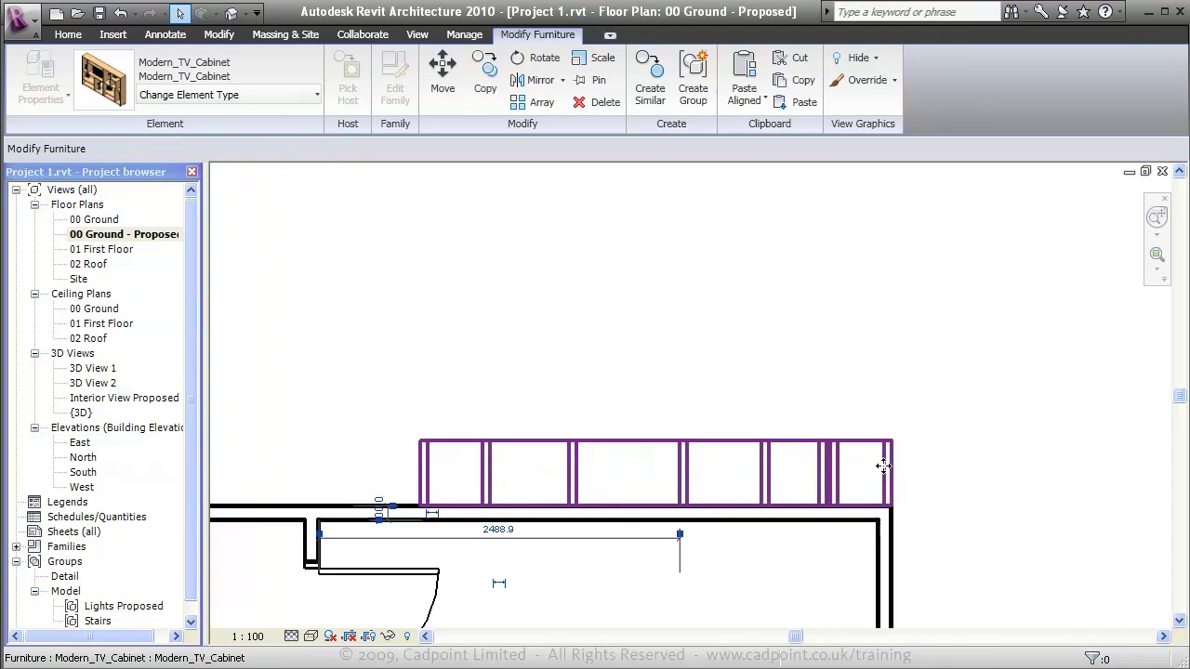
key(Escape)
- Place a Room Divider up and left of the TV cabinet, with its insertion point about 1700 mm above the partition wall
scroll(915, 462, down, 2)
click(176, 97)
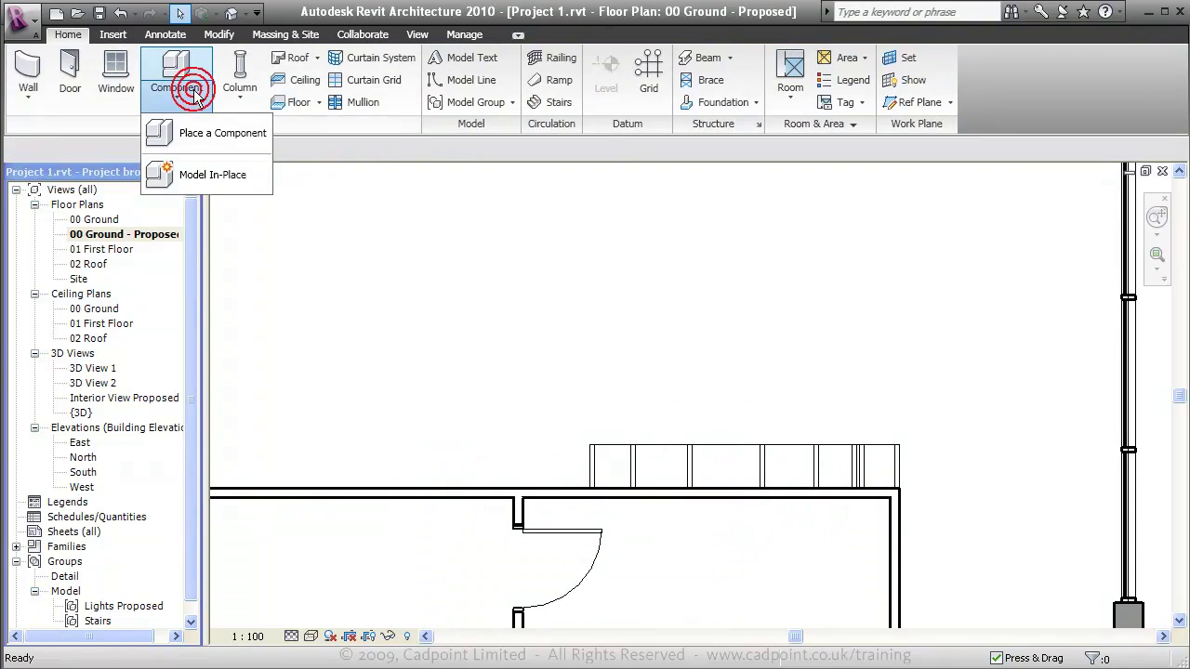
click(186, 133)
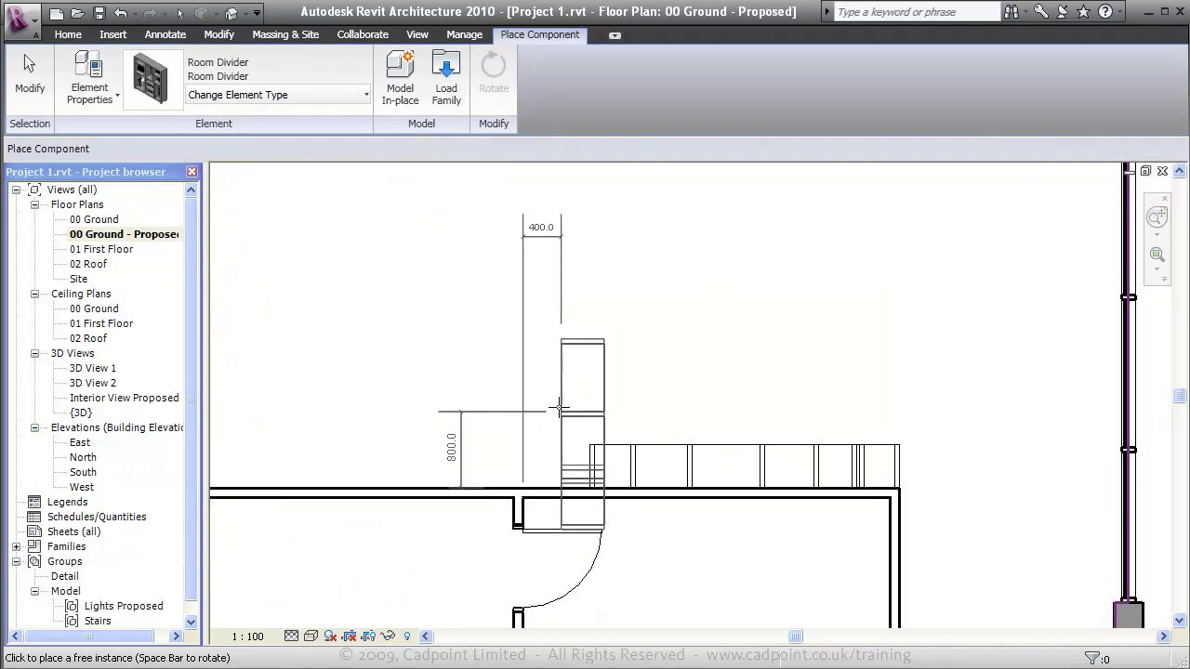
click(531, 331)
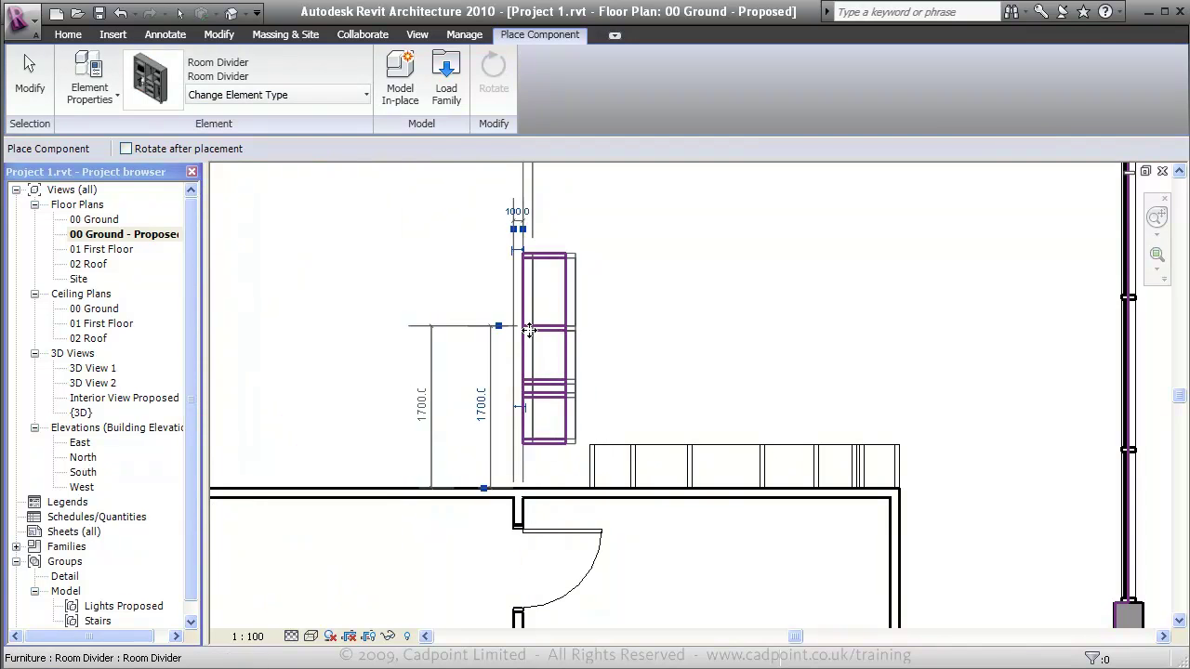
key(Escape)
key(Escape)
- Move the Room Divider so its lower-right corner meets the upper-left corner of the TV cabinet
click(564, 437)
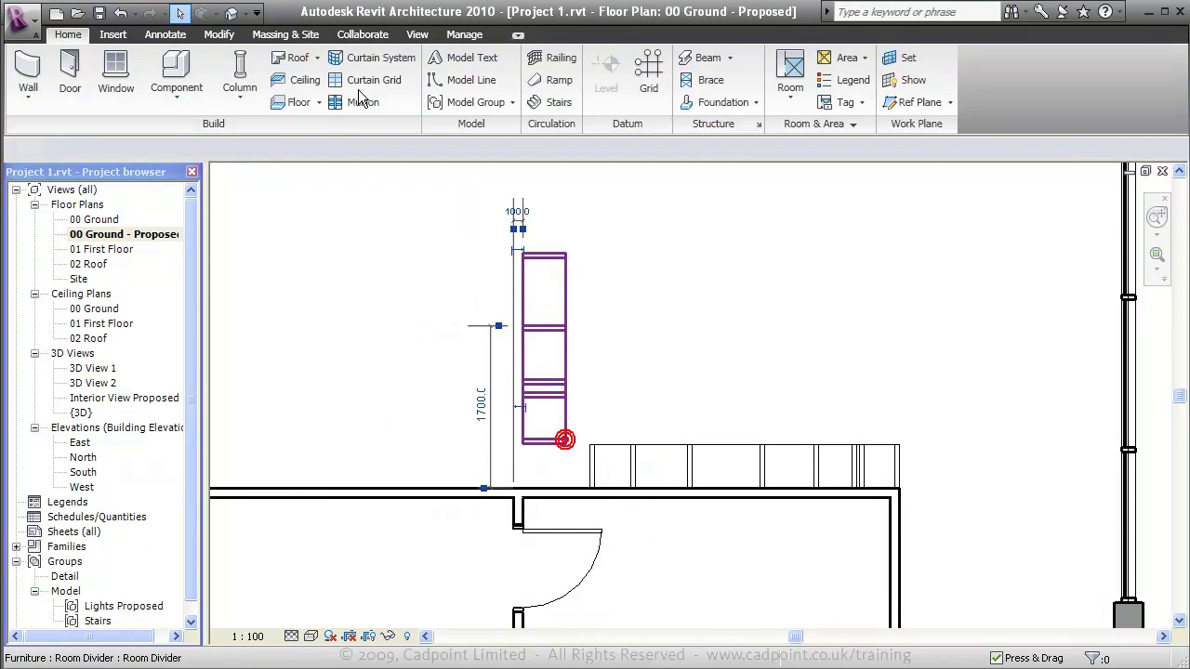
click(443, 74)
scroll(560, 407, up, 3)
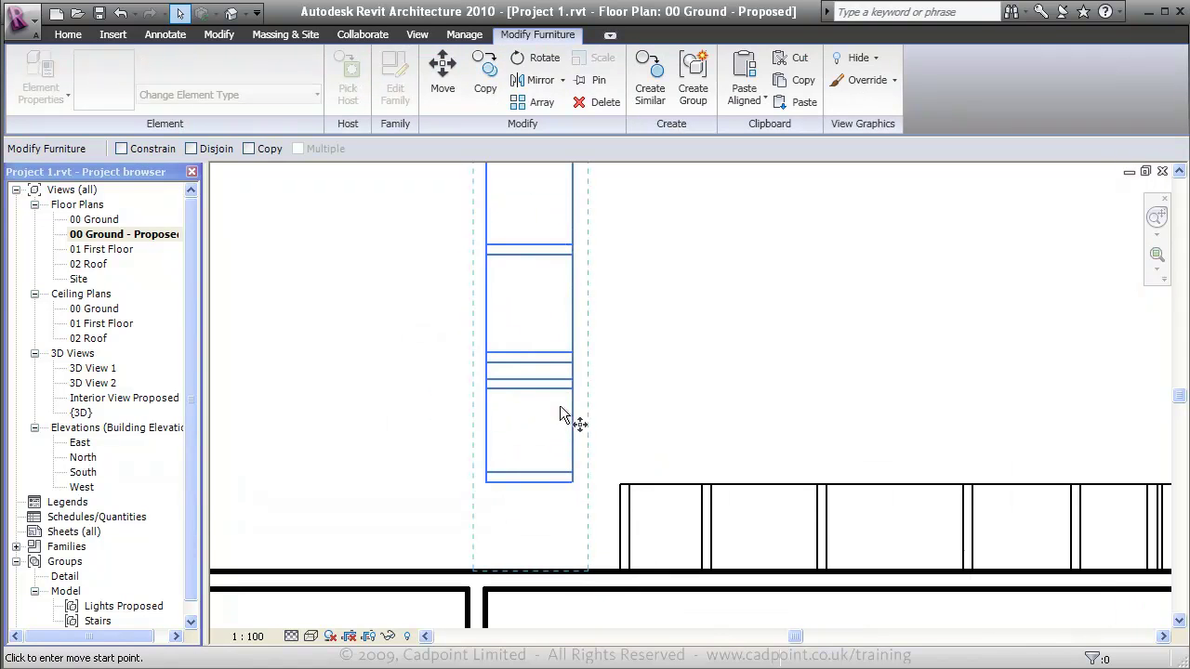
click(574, 482)
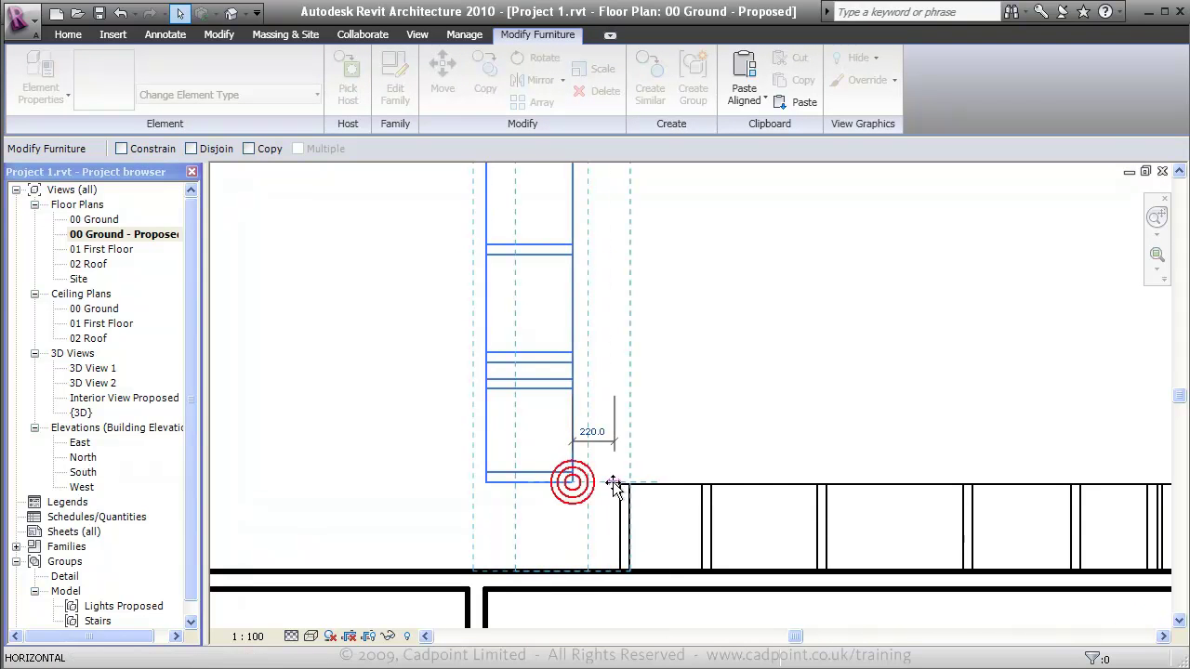
click(619, 485)
key(Escape)
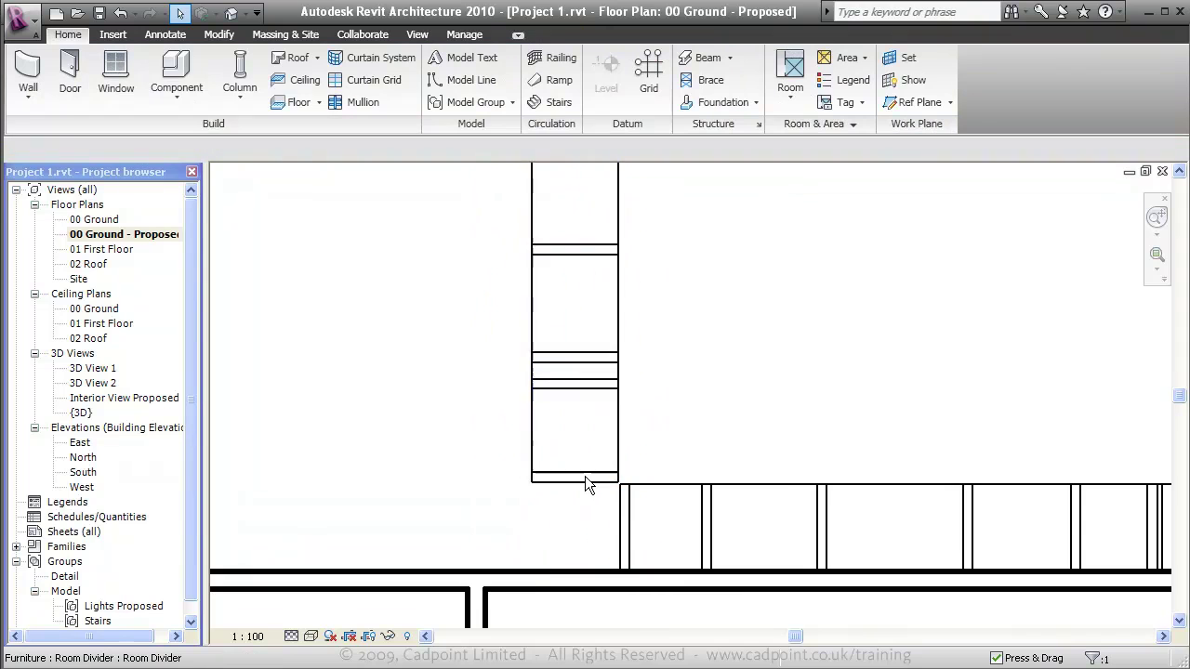
- Place a Modern_center_table about 3000 mm below the upper wall and about 2350 mm from the glazed right wall
scroll(585, 478, down, 3)
scroll(607, 360, down, 3)
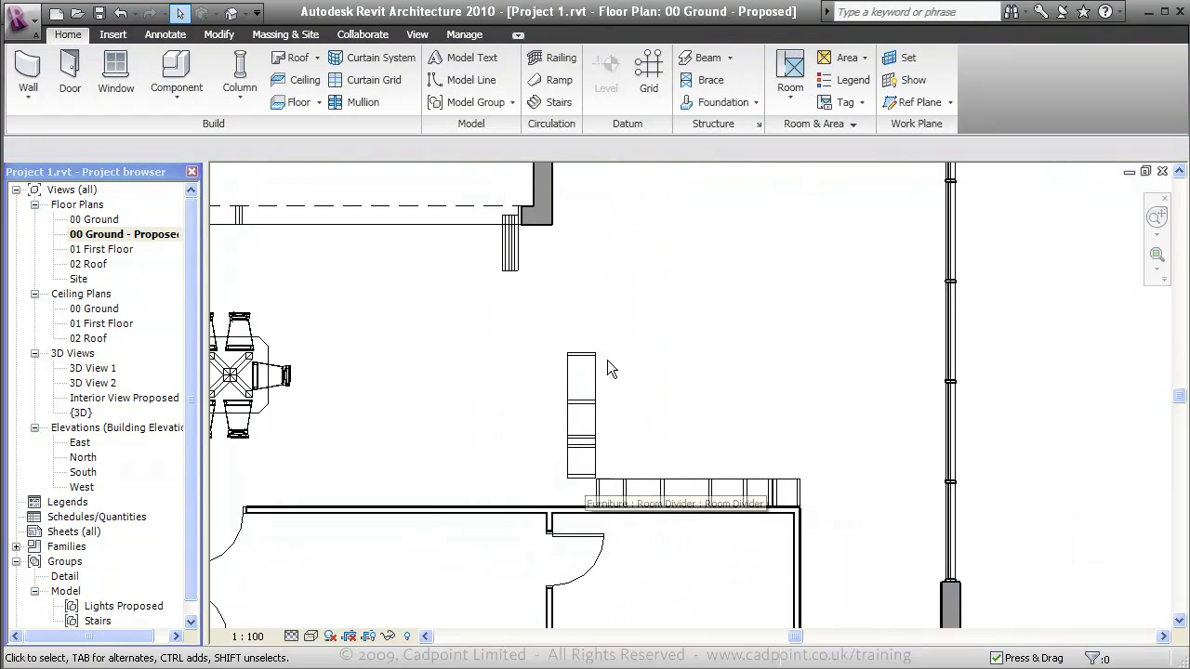
click(201, 79)
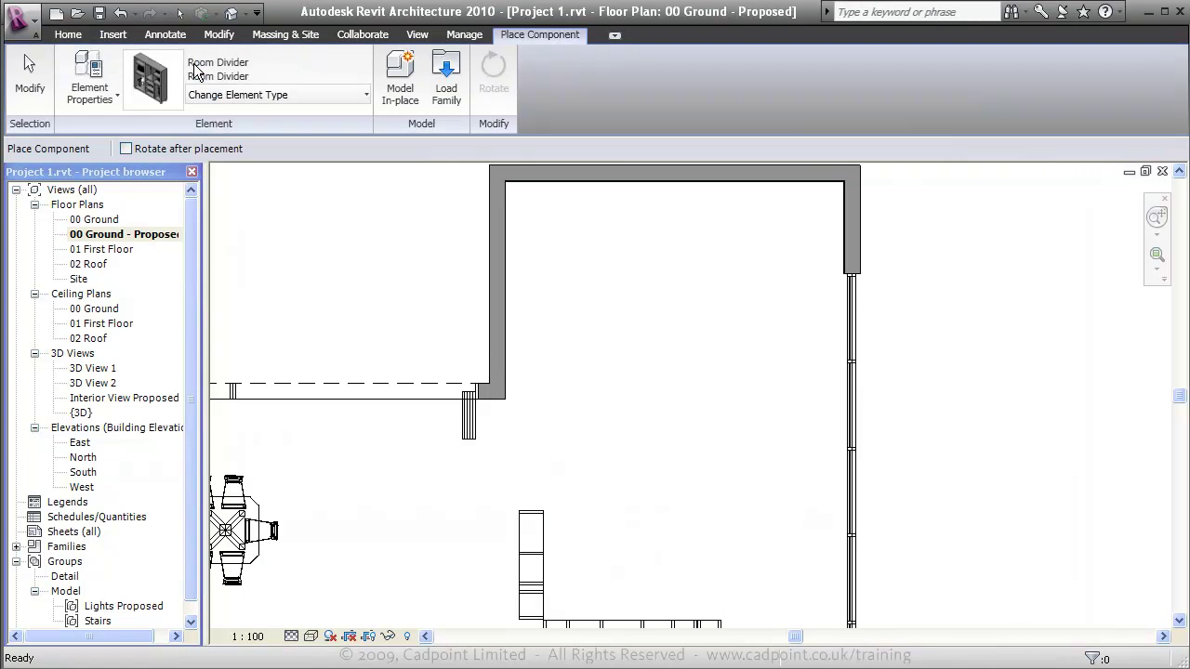
click(321, 96)
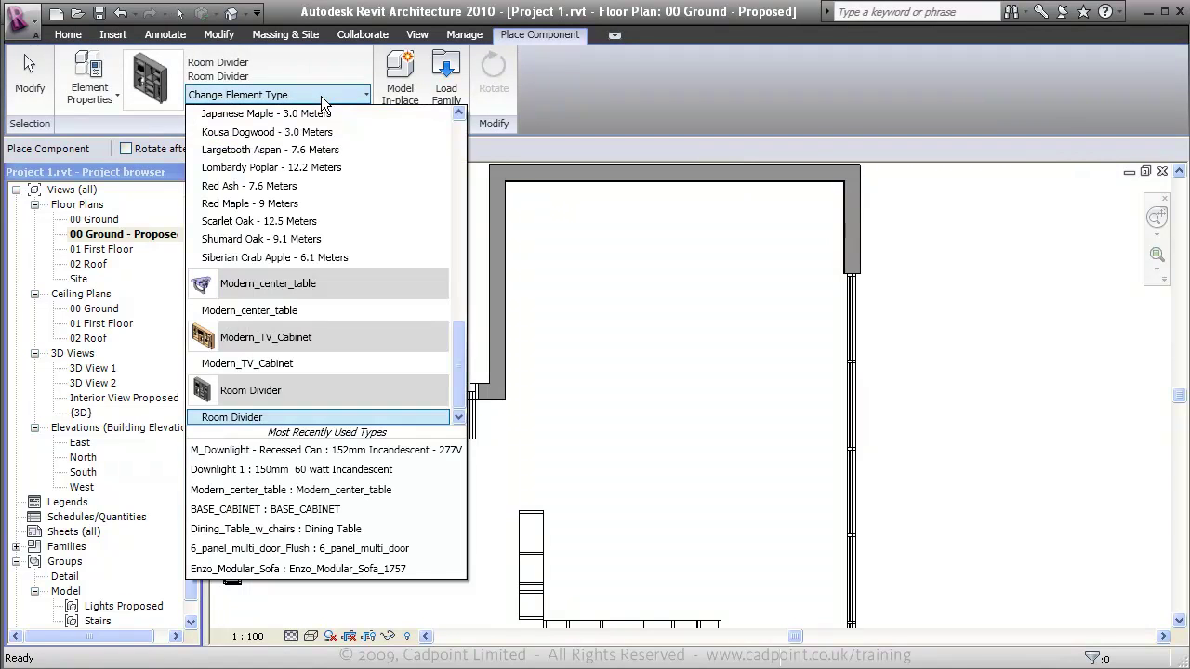
click(345, 314)
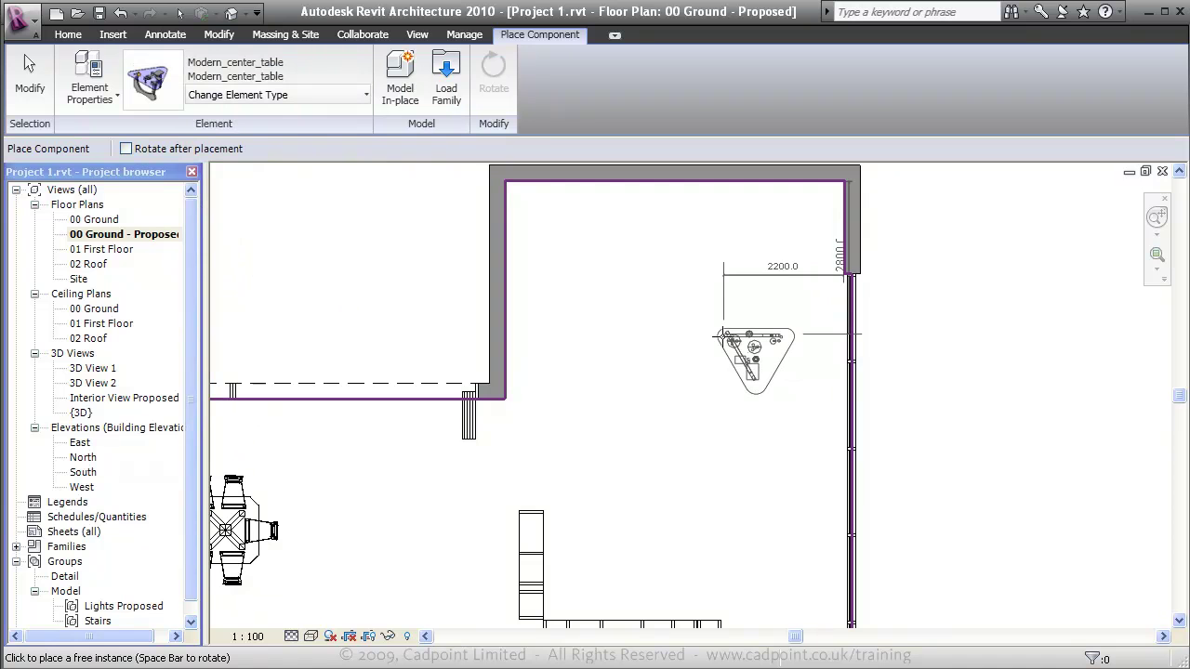
click(726, 345)
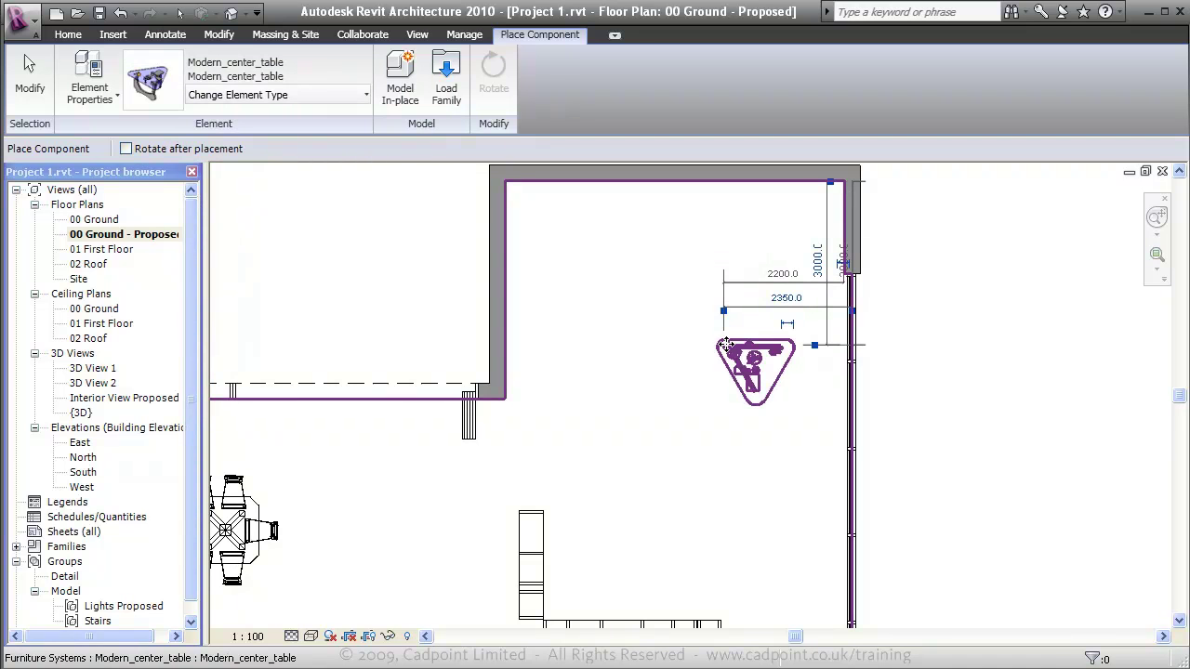
key(Escape)
key(Escape)
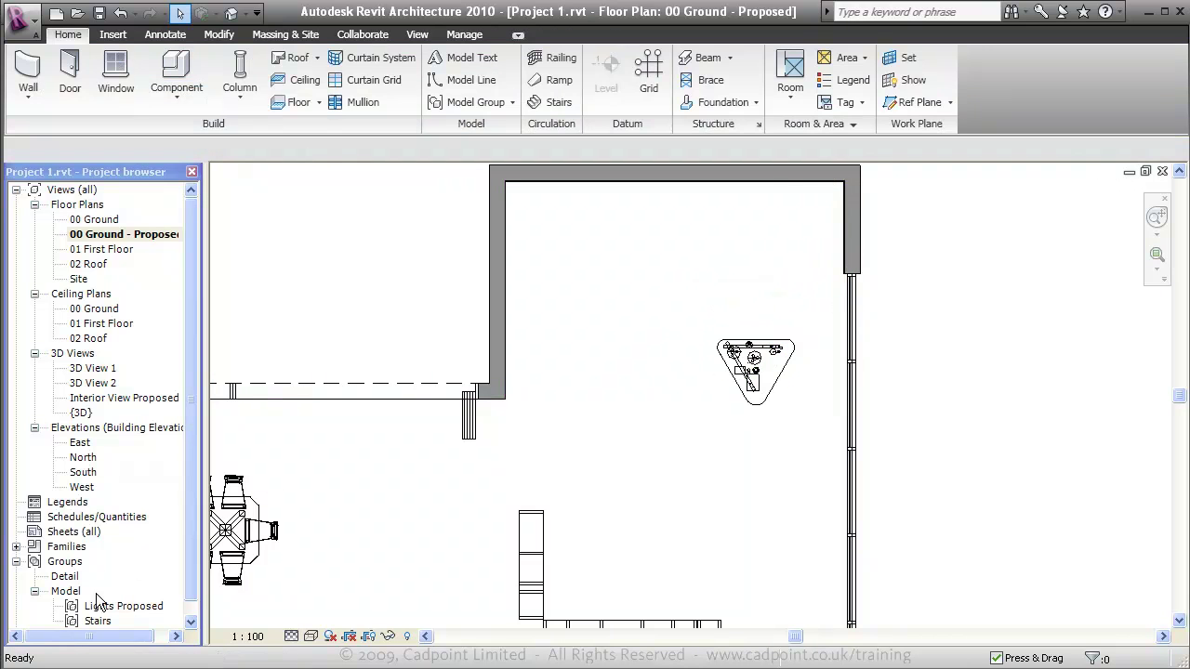
- Place the Stairs model group near the upper-left corner of the open room, beside the center table
scroll(184, 606, down, 1)
click(101, 607)
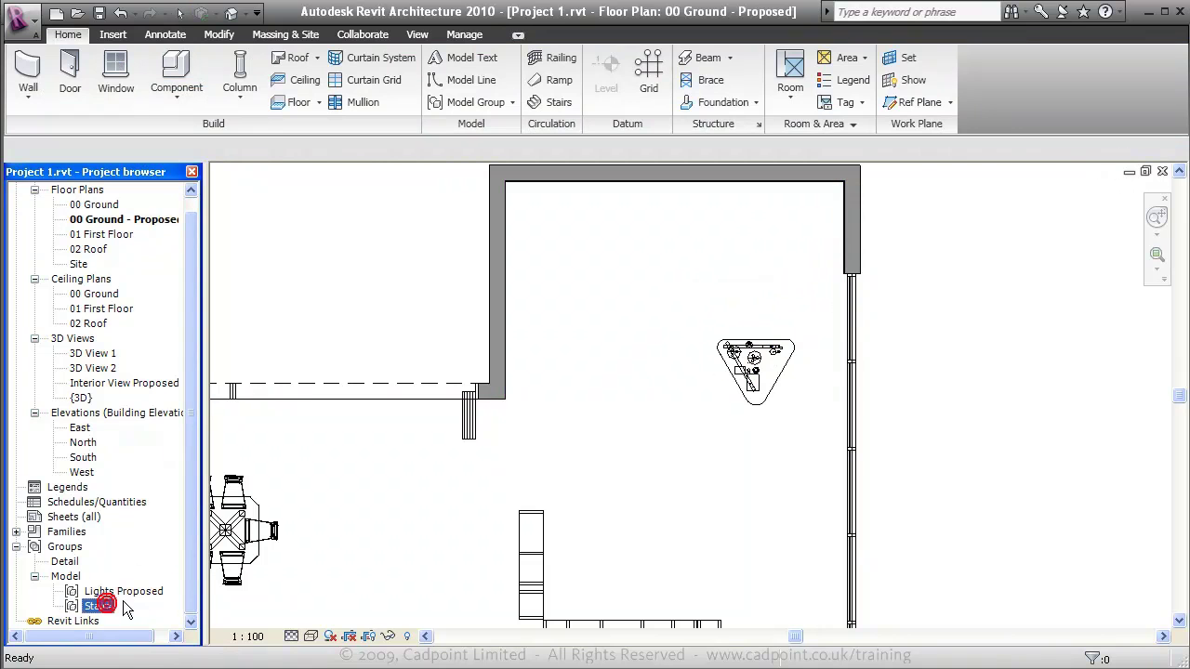
drag(621, 356, 610, 342)
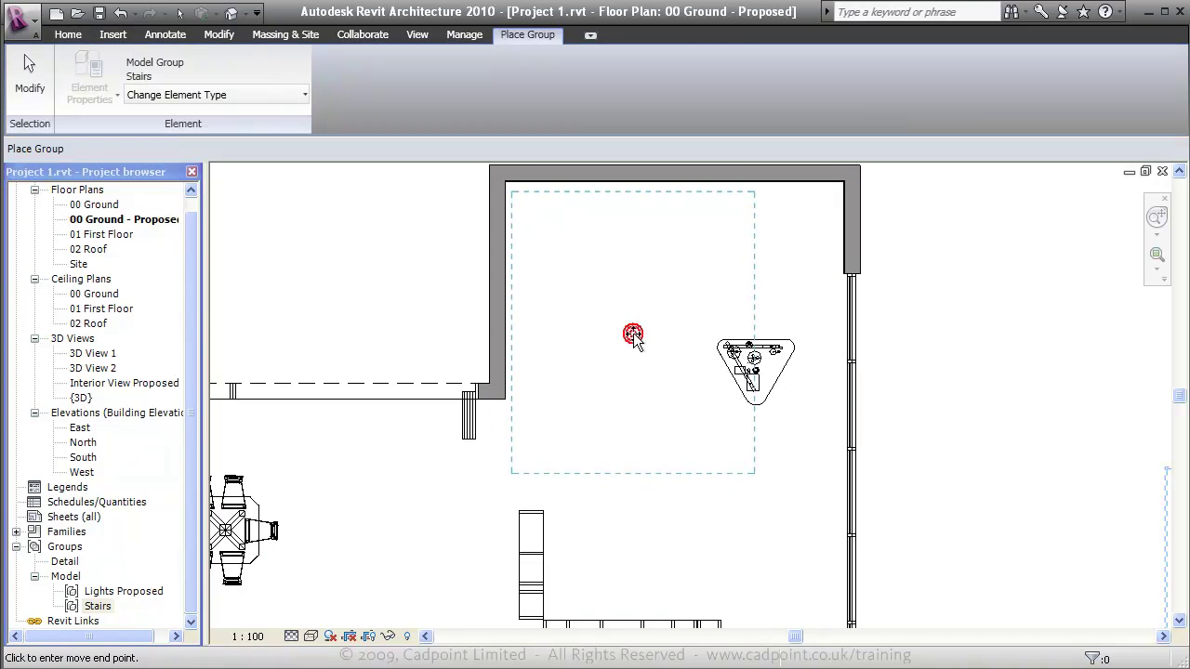
click(632, 335)
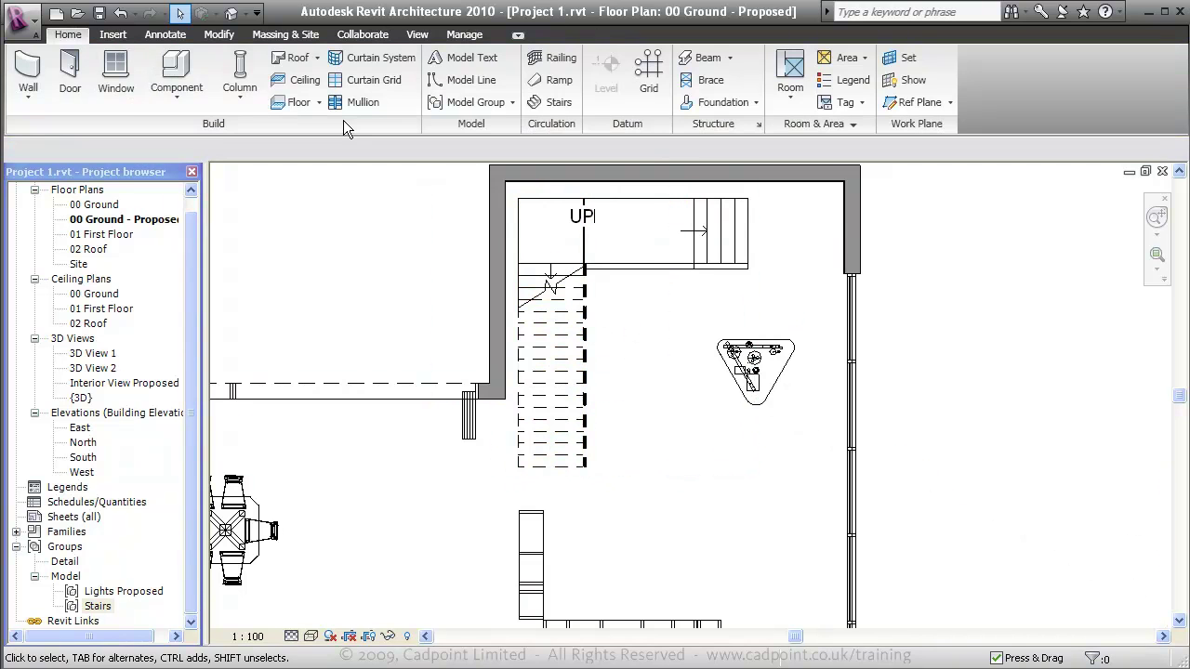
- Move the Stairs group so its upper-left corner meets the inside corner of the upper and left walls
click(537, 203)
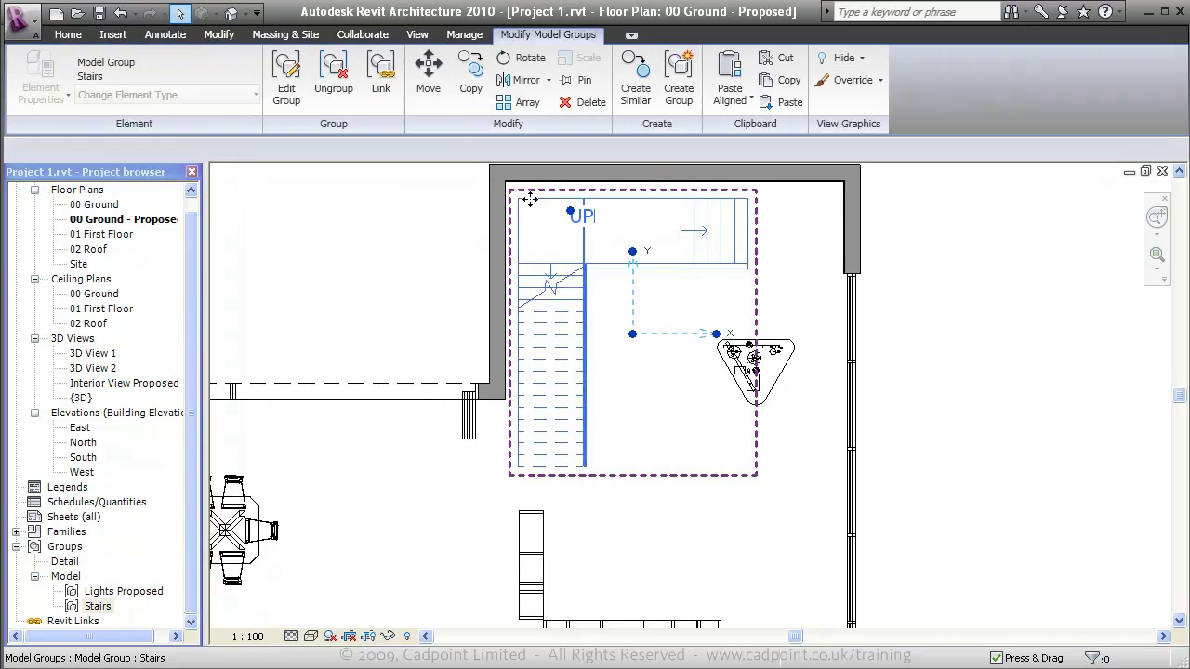
click(427, 72)
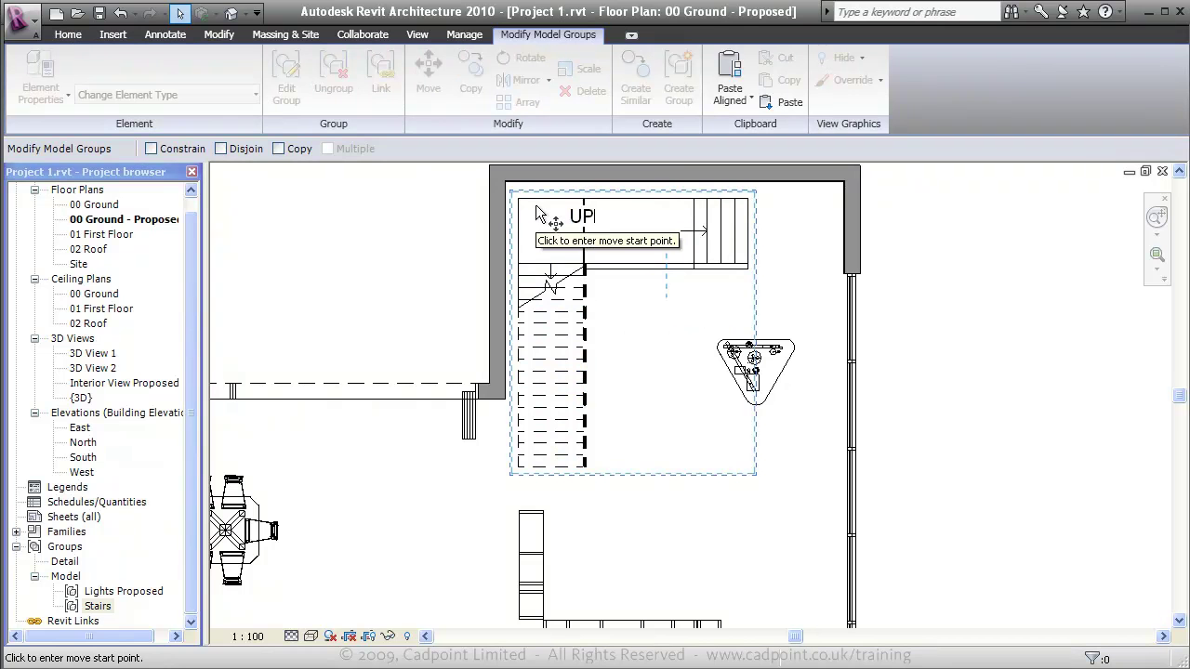
click(521, 201)
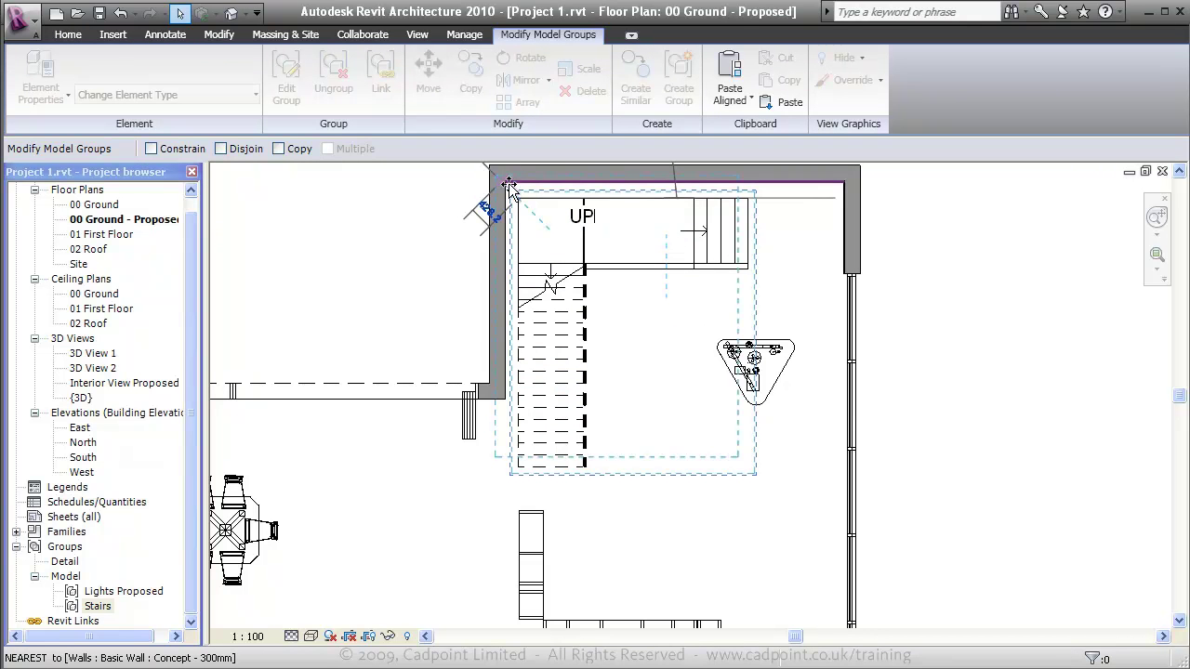
click(506, 184)
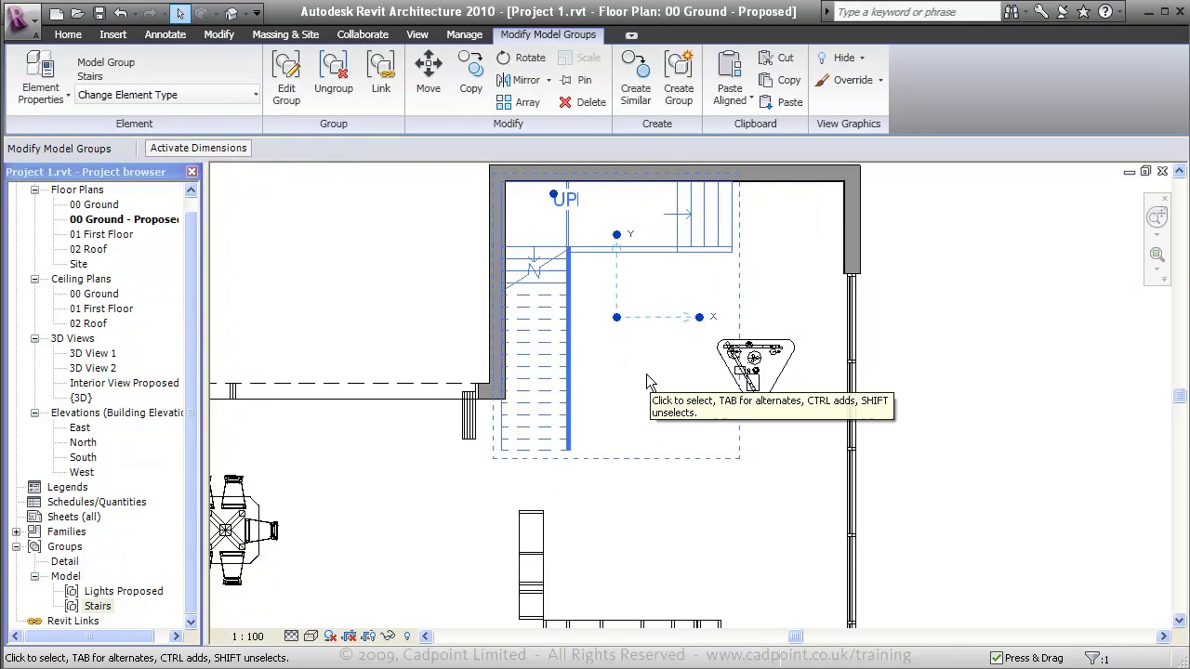
key(Escape)
- Set the Room Divider's material to Wood - Cherry in Interior View Proposed
double_click(147, 385)
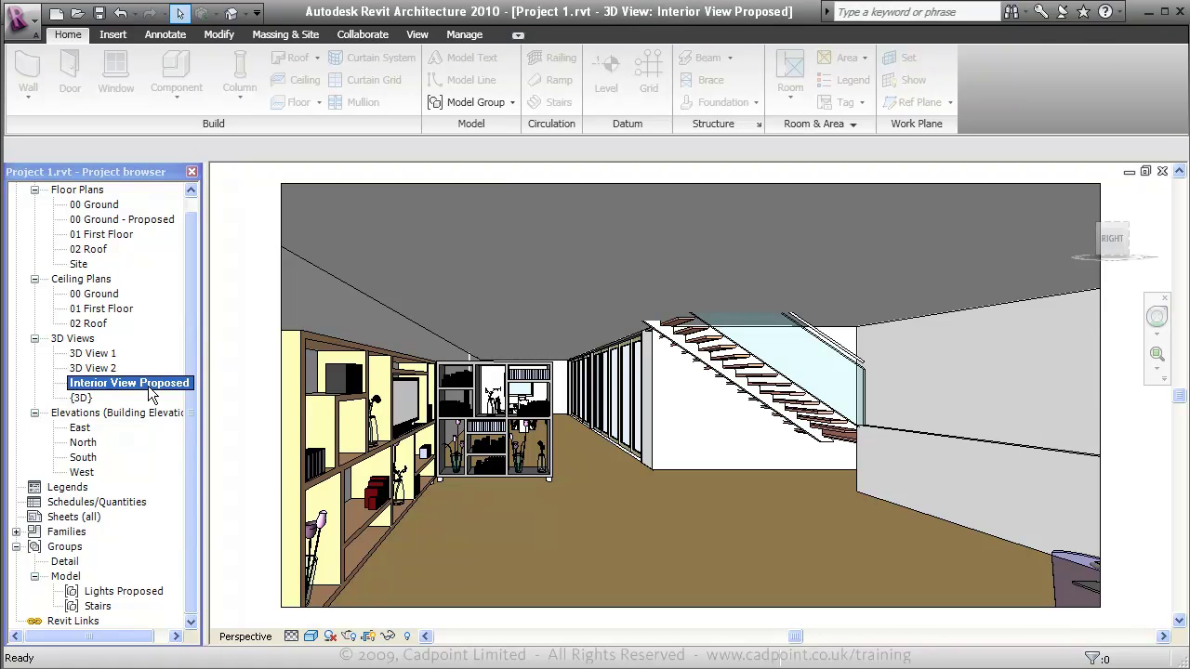
click(534, 474)
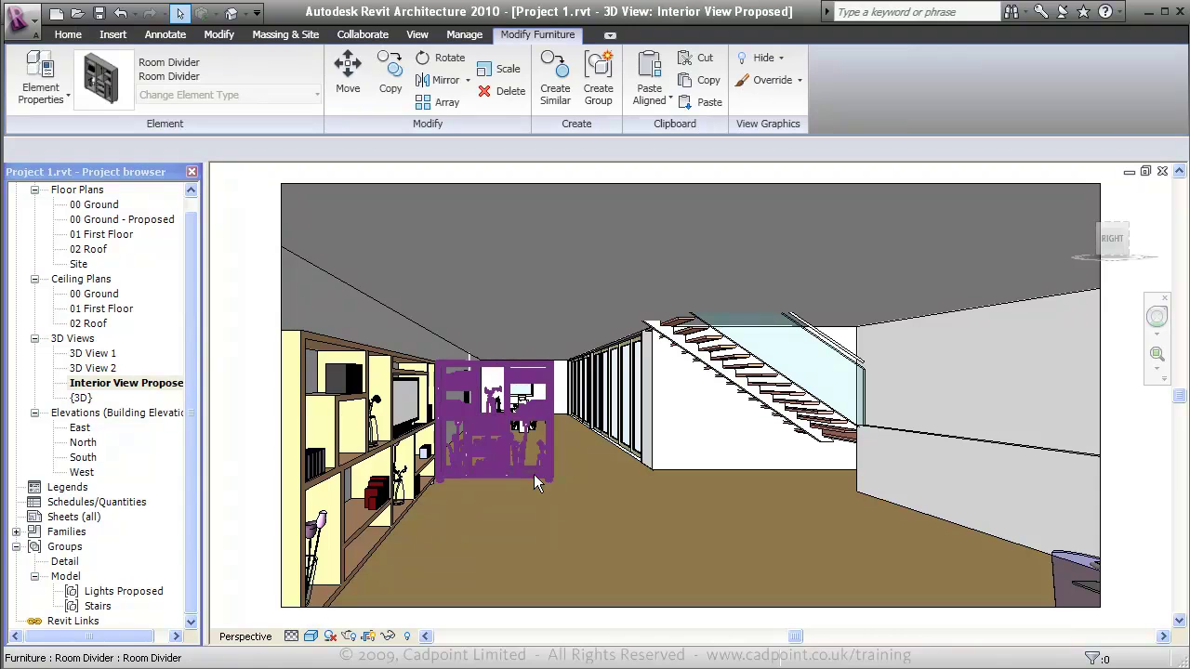
click(52, 73)
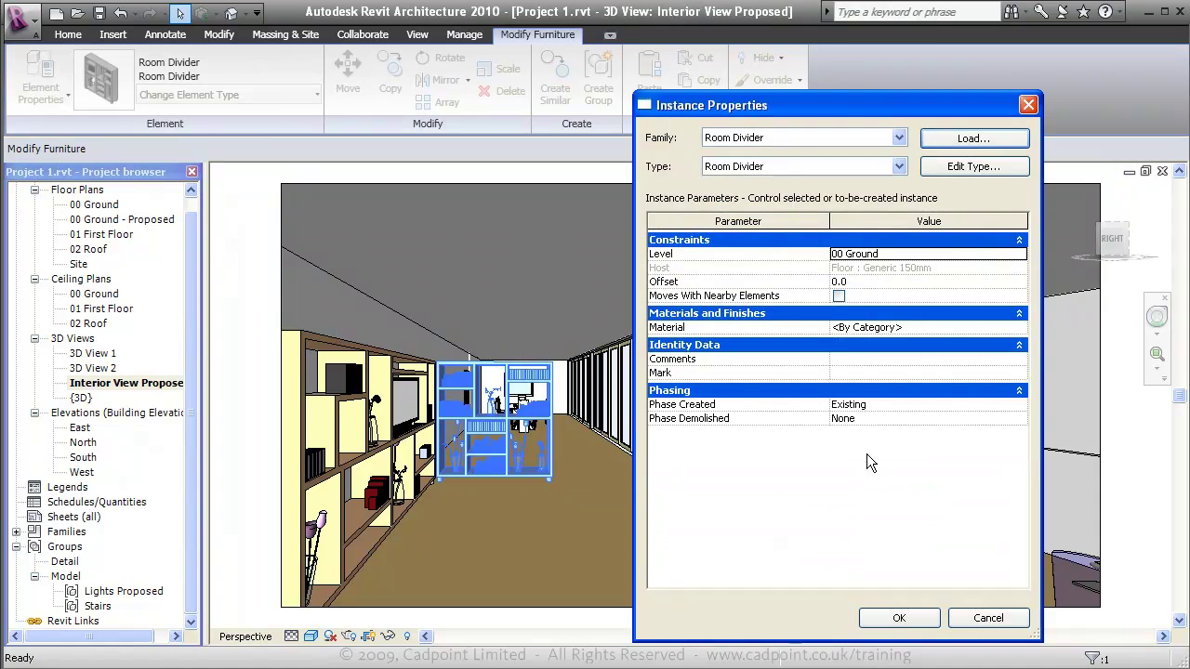
click(1022, 327)
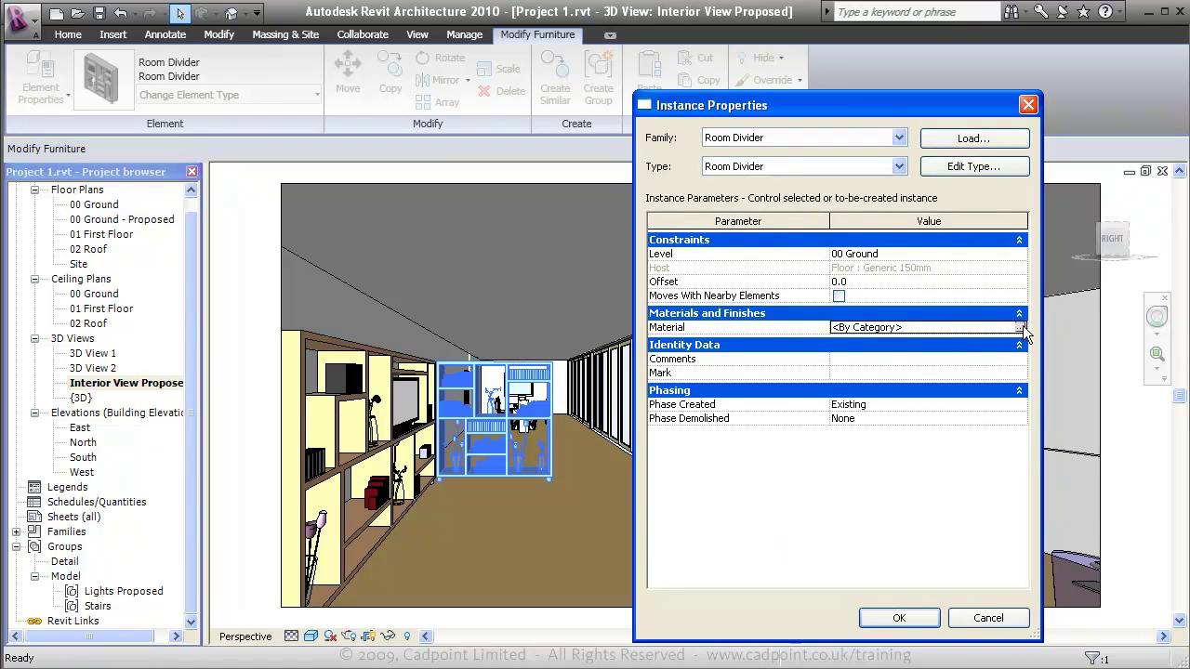
click(1021, 328)
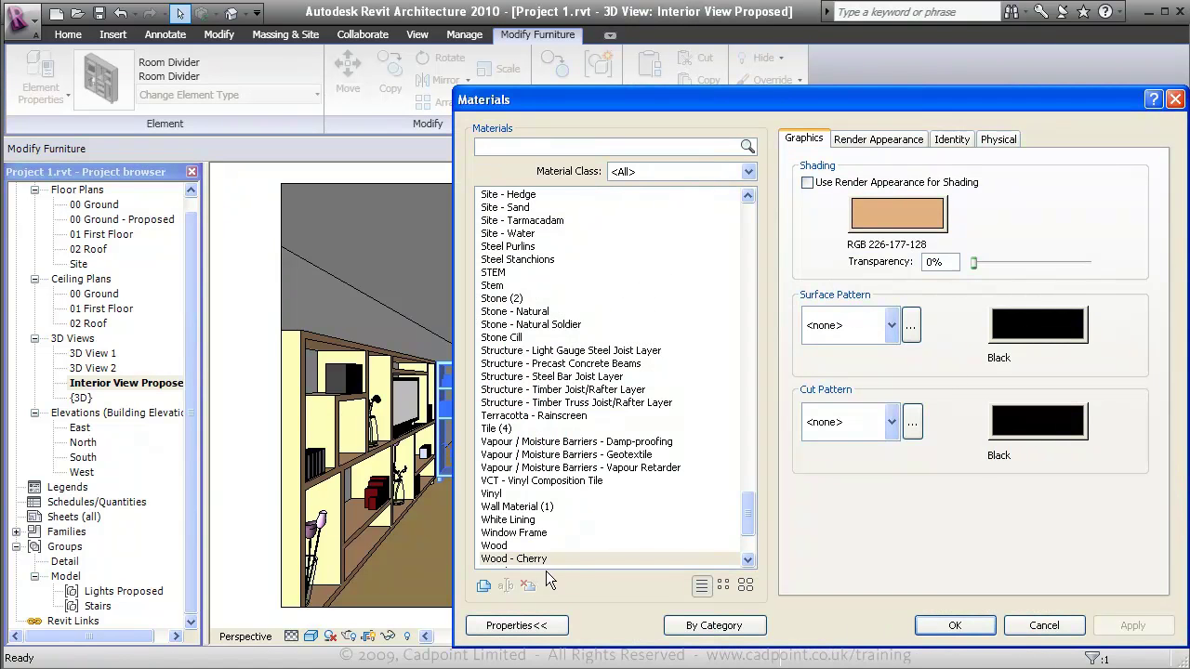
click(525, 560)
click(945, 625)
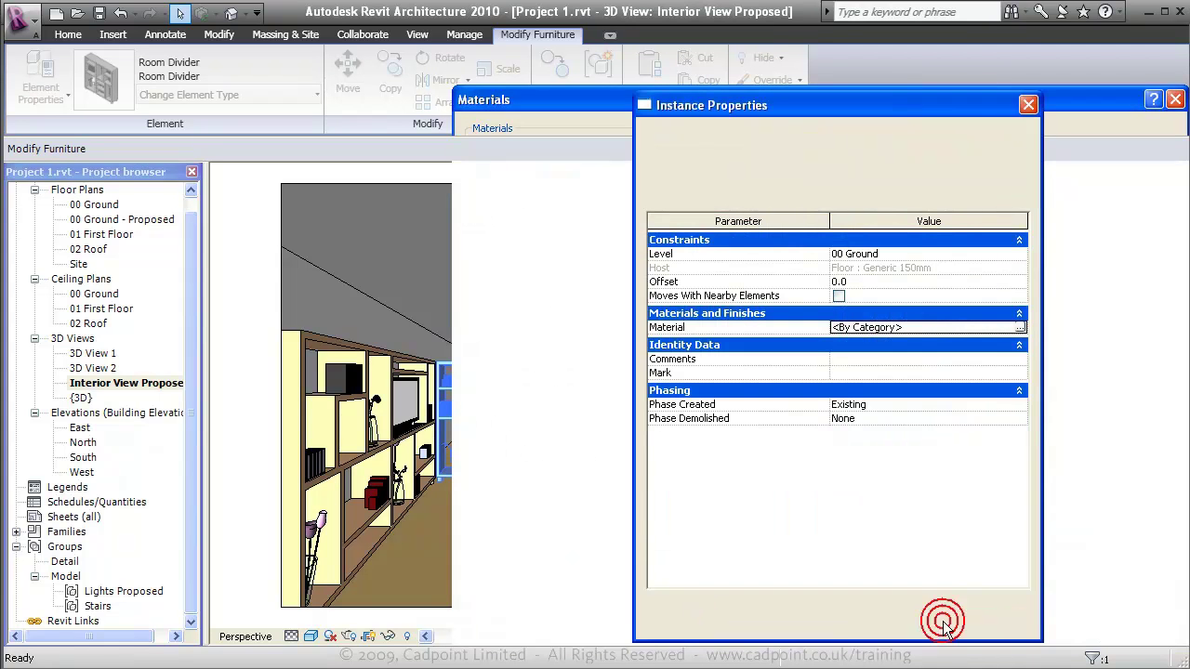
click(893, 619)
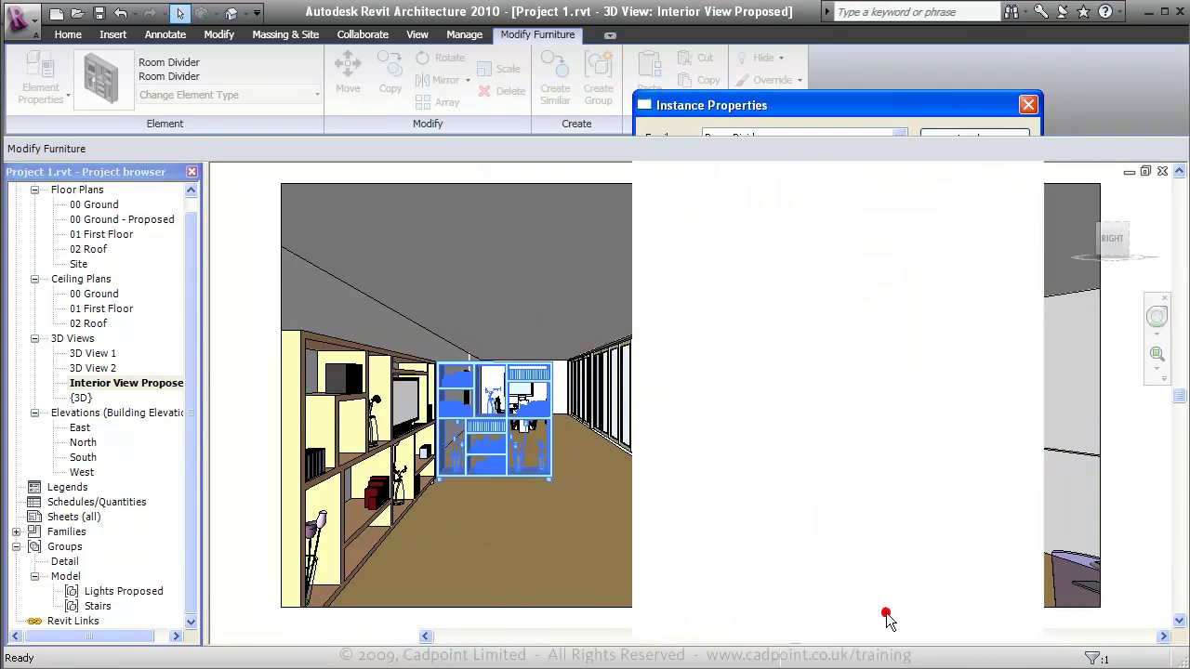
key(Escape)
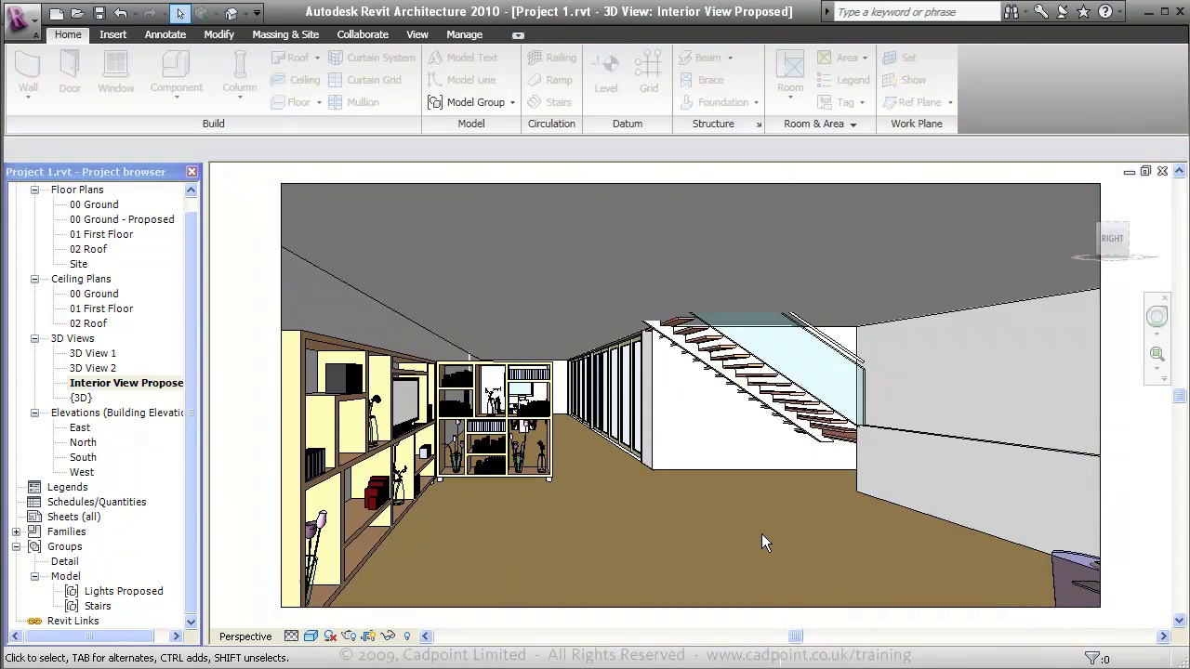
- Edit the ceiling's boundary in the 00 Ground ceiling plan, drawing lines along the stair's lower edge and up its right edge to the upper wall
click(846, 332)
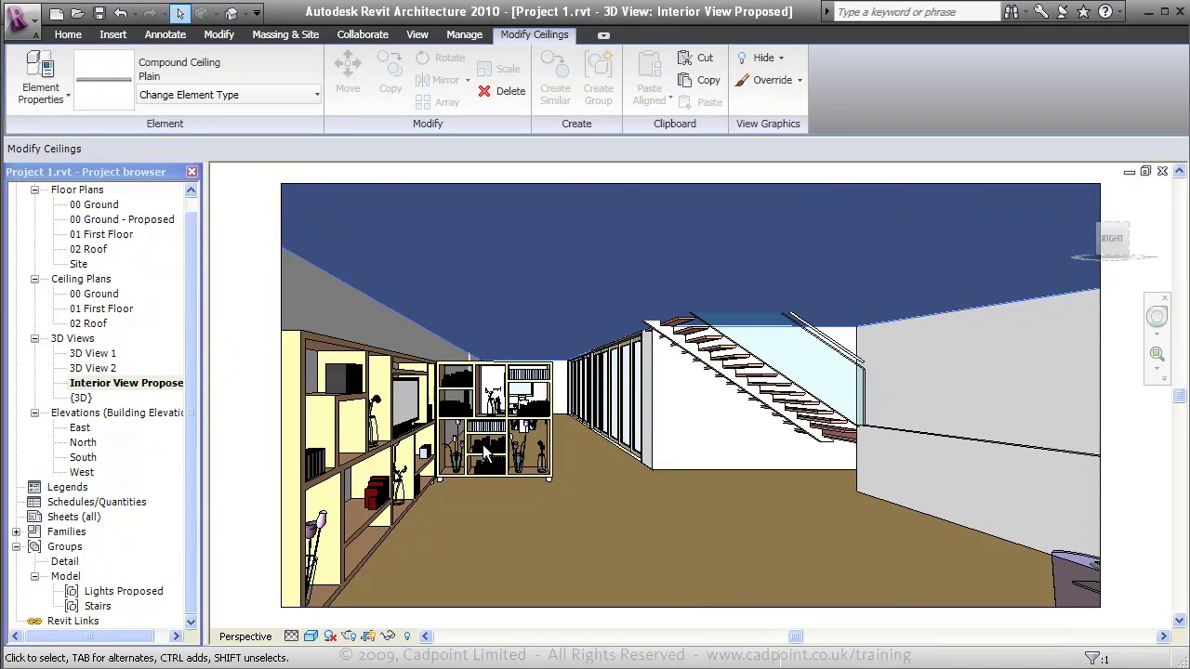
double_click(102, 295)
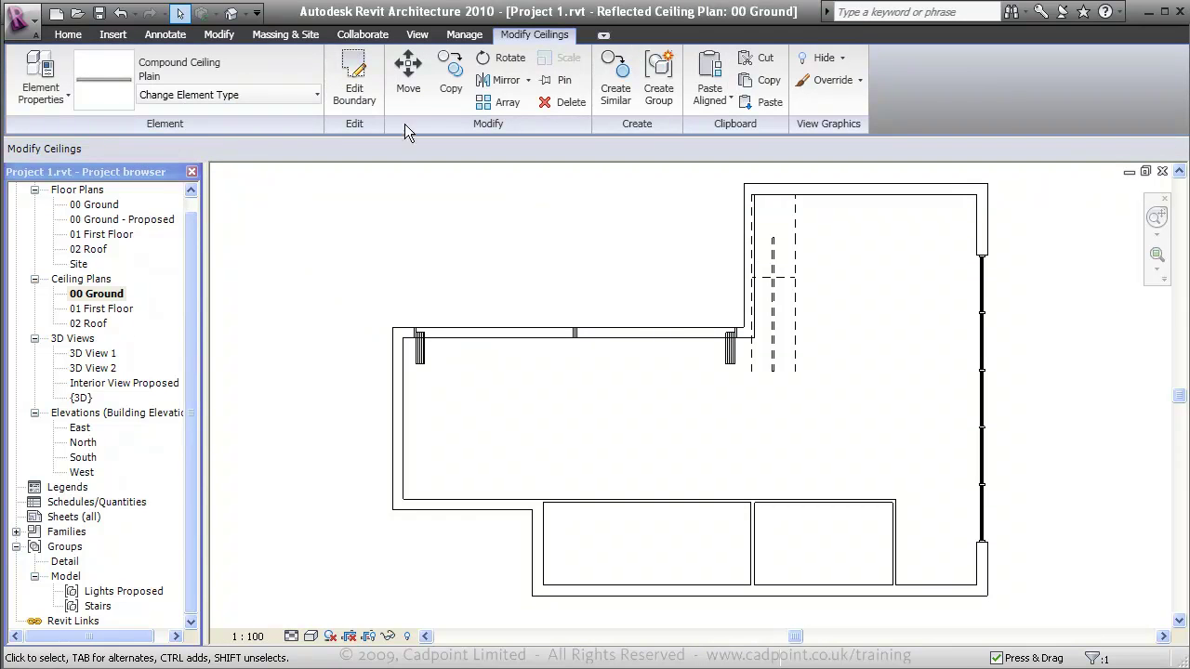
click(363, 83)
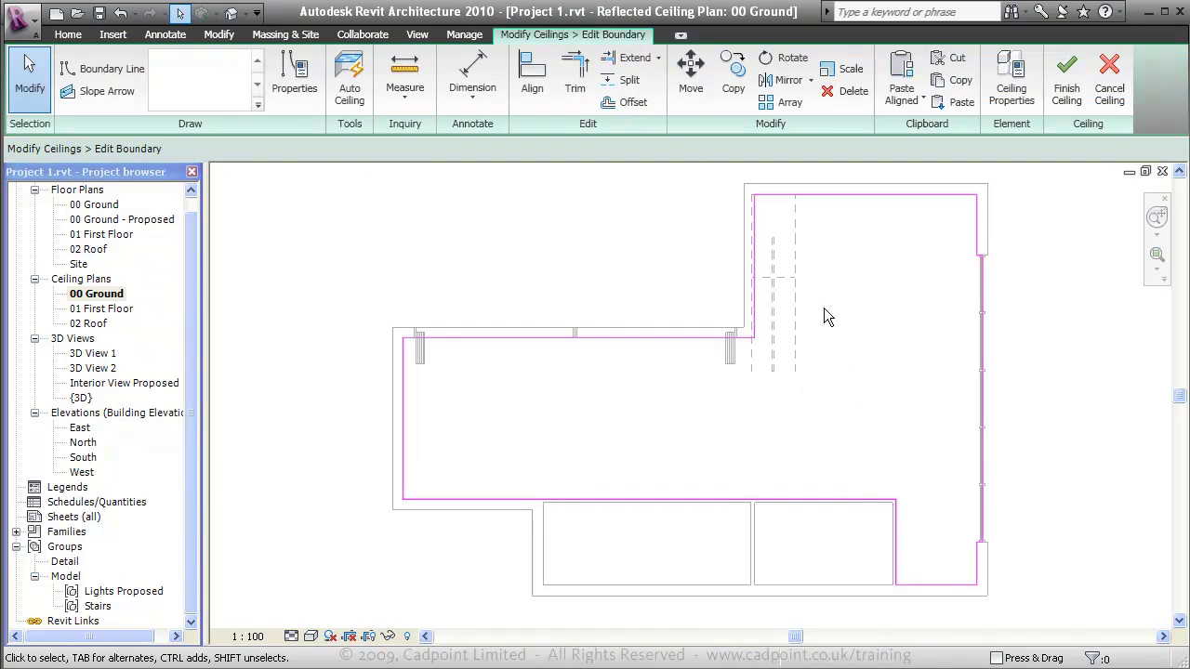
click(104, 69)
click(156, 67)
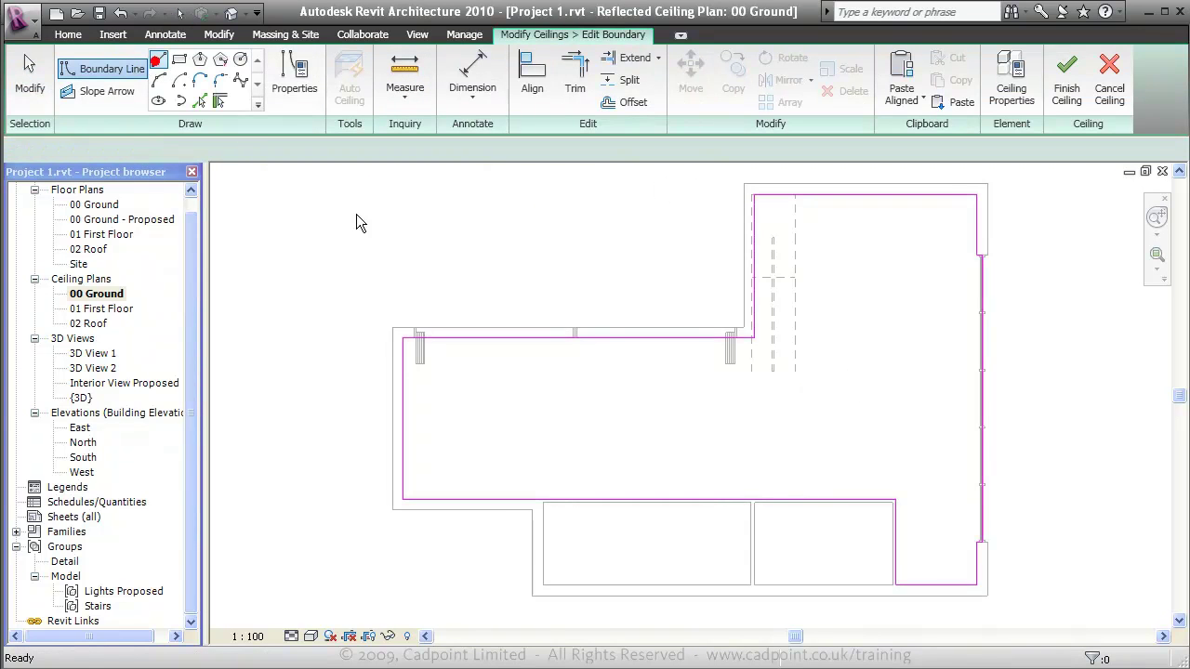
click(793, 371)
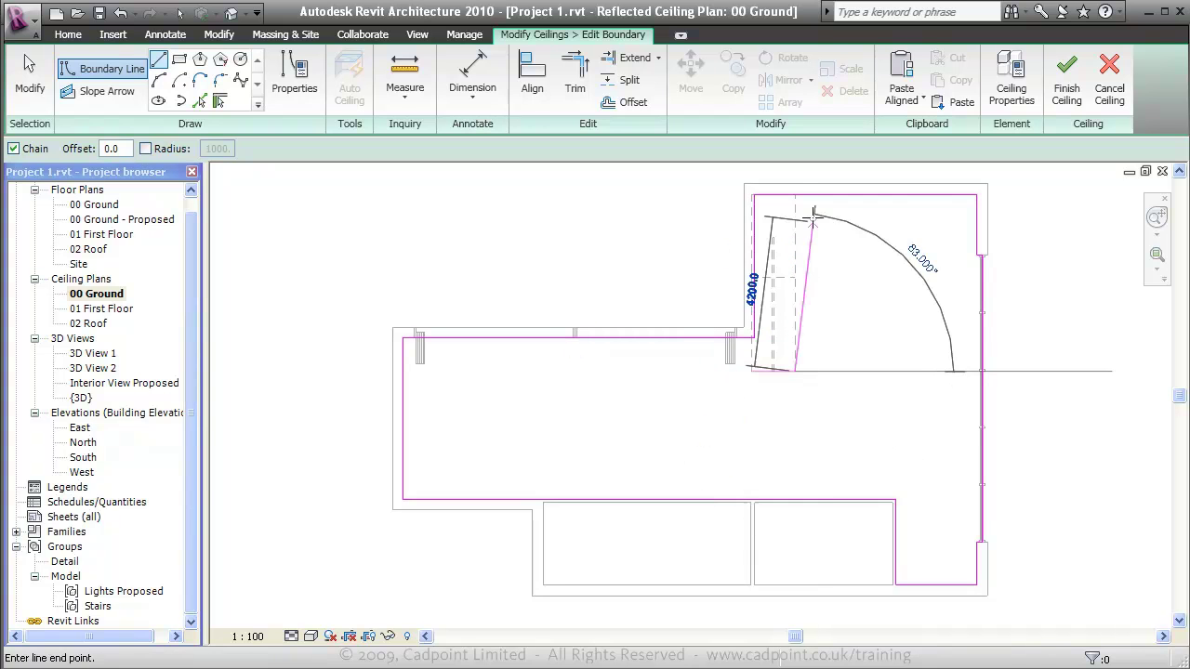
click(795, 196)
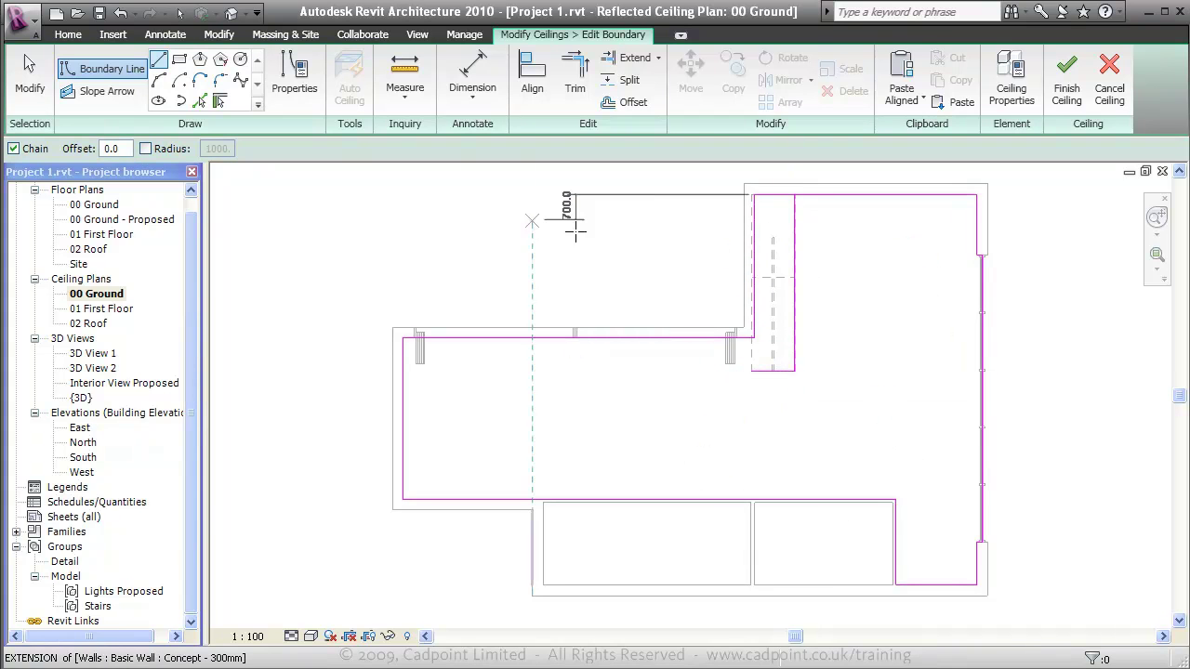
- Trim the ceiling boundary into a closed outline around the stair opening, finish the ceiling, and show it in Interior View Proposed
click(584, 98)
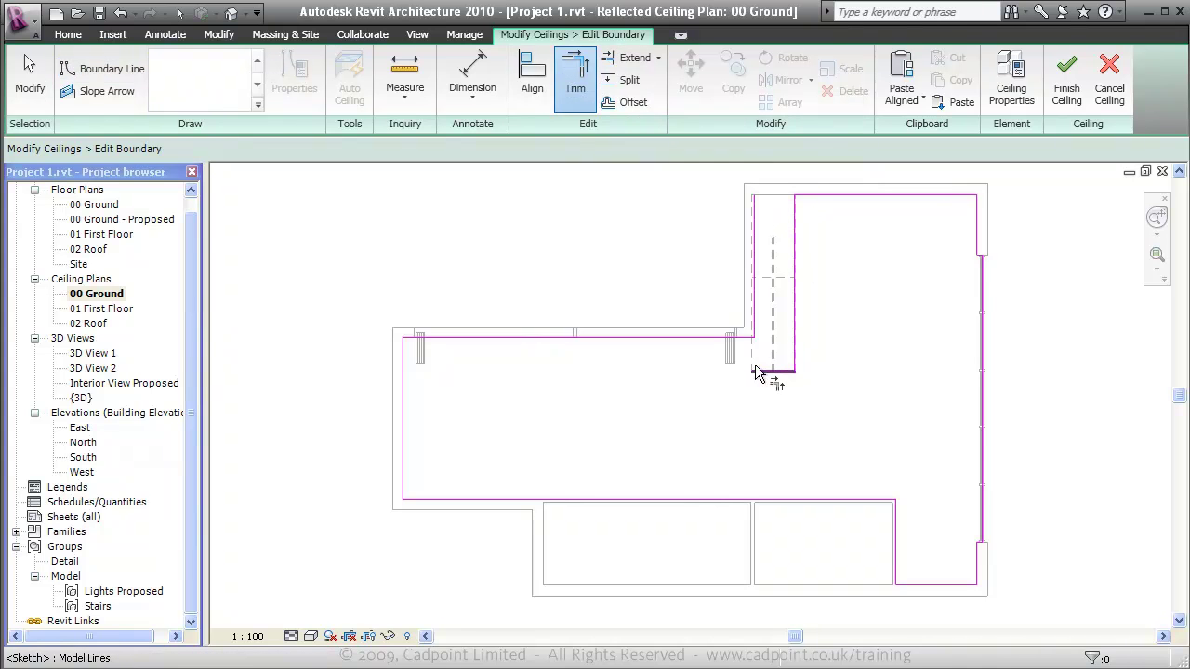
click(761, 327)
click(770, 372)
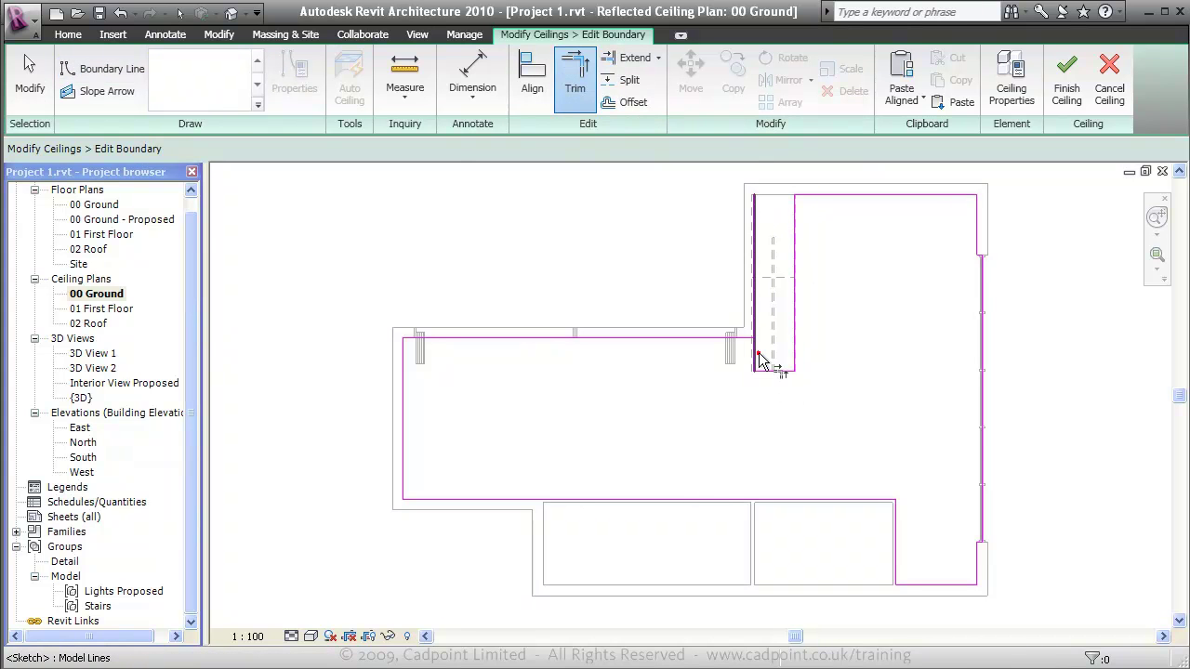
key(Escape)
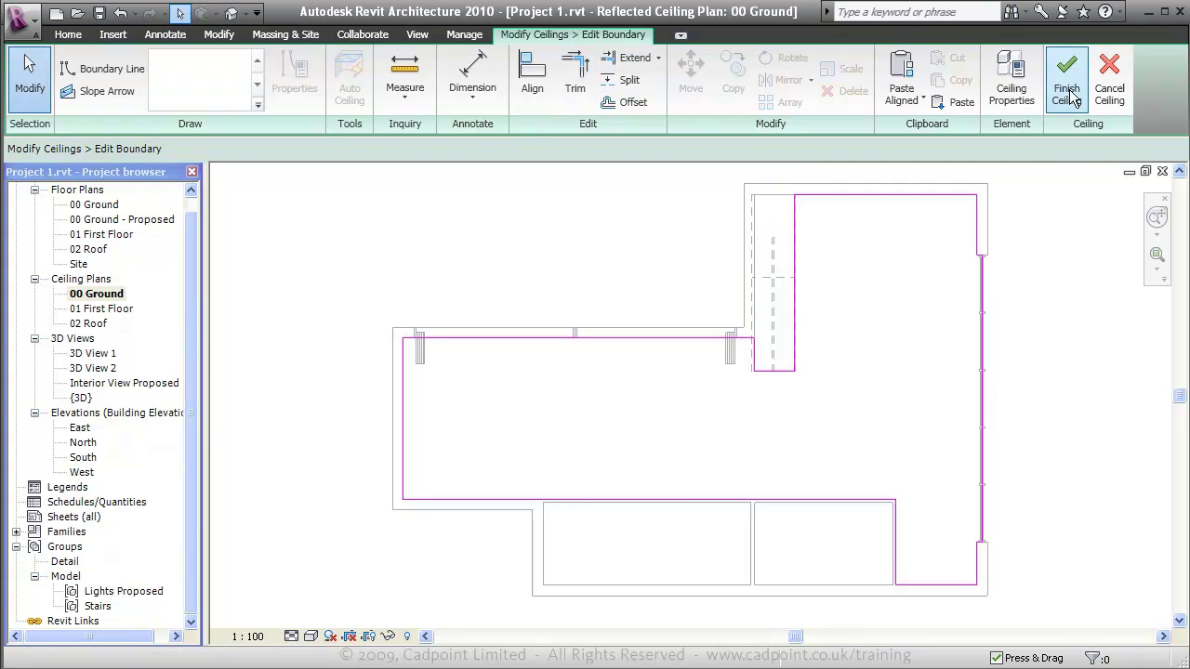
click(1069, 82)
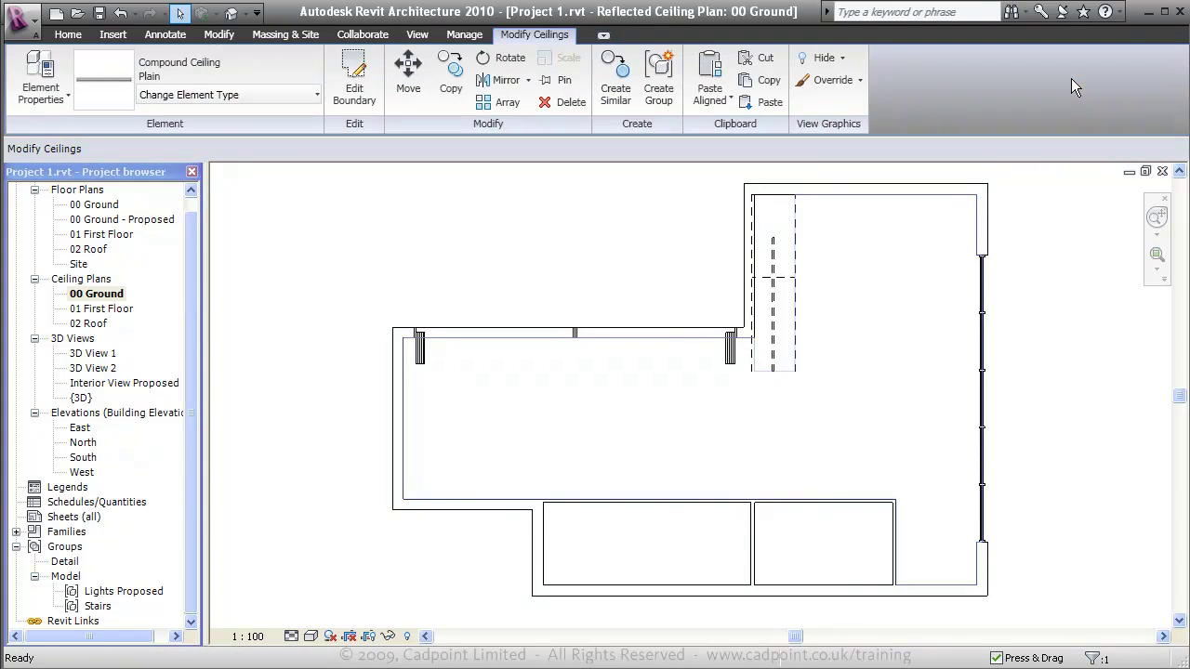
double_click(121, 383)
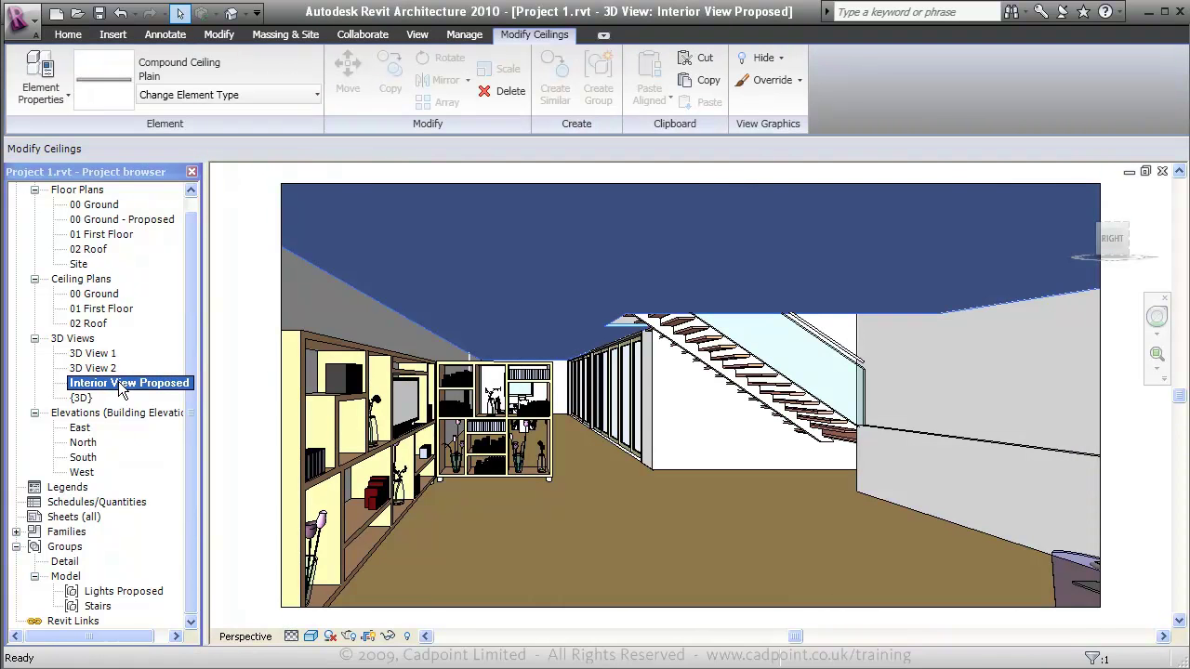
- Place an Enzo_Modular_Sofa_1757 in 00 Ground - Proposed, rotated to run along the right side of the stairs and face the center table
double_click(107, 223)
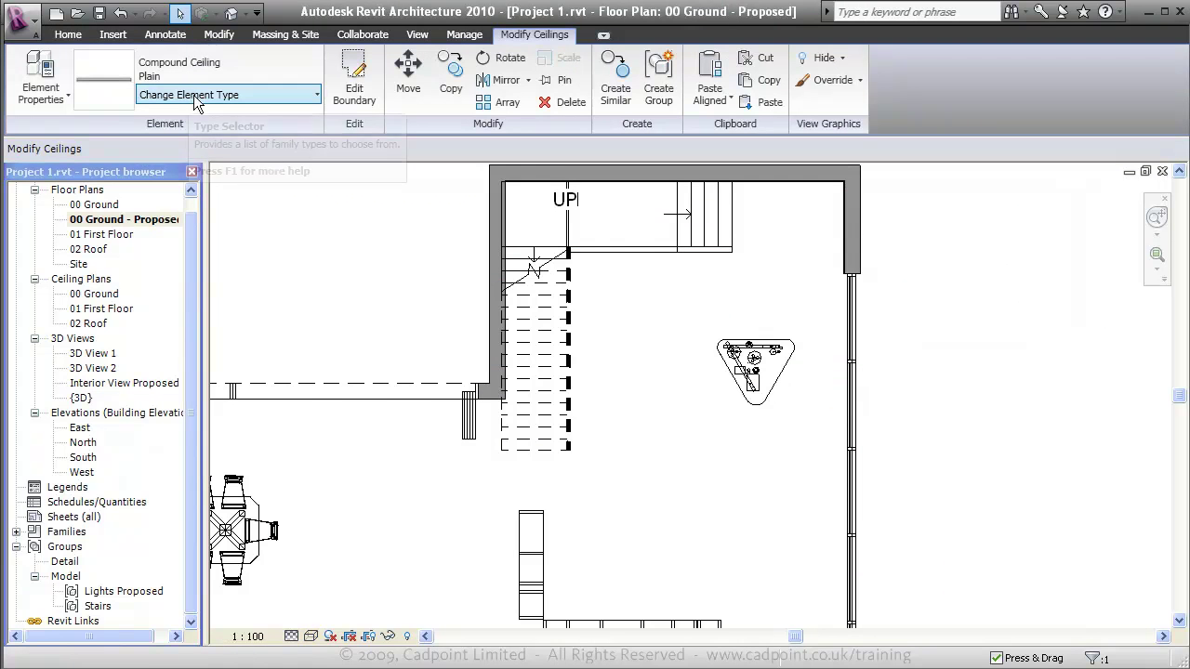
click(67, 35)
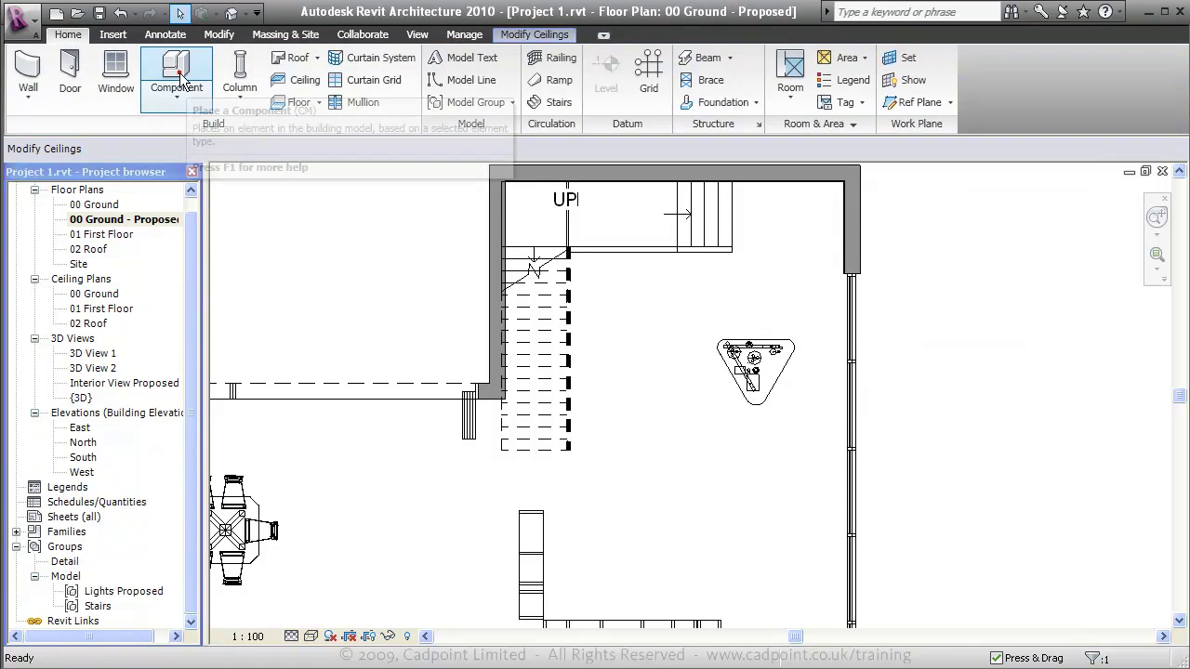
click(177, 77)
click(289, 96)
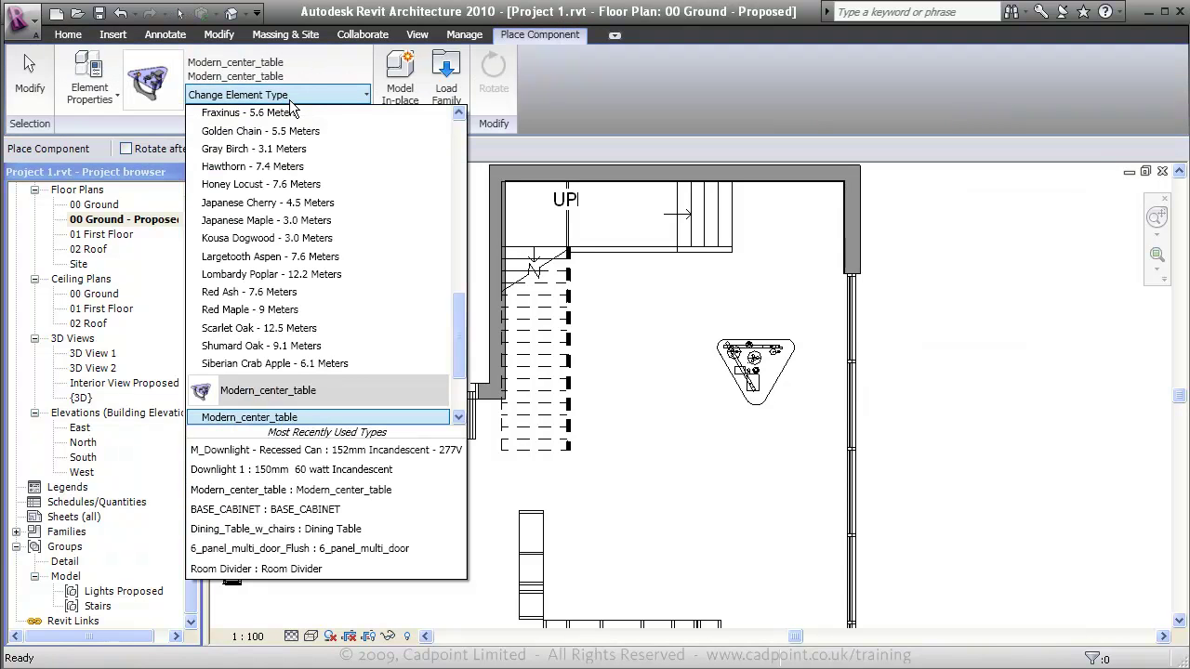
scroll(333, 257, up, 1)
scroll(333, 257, up, 10)
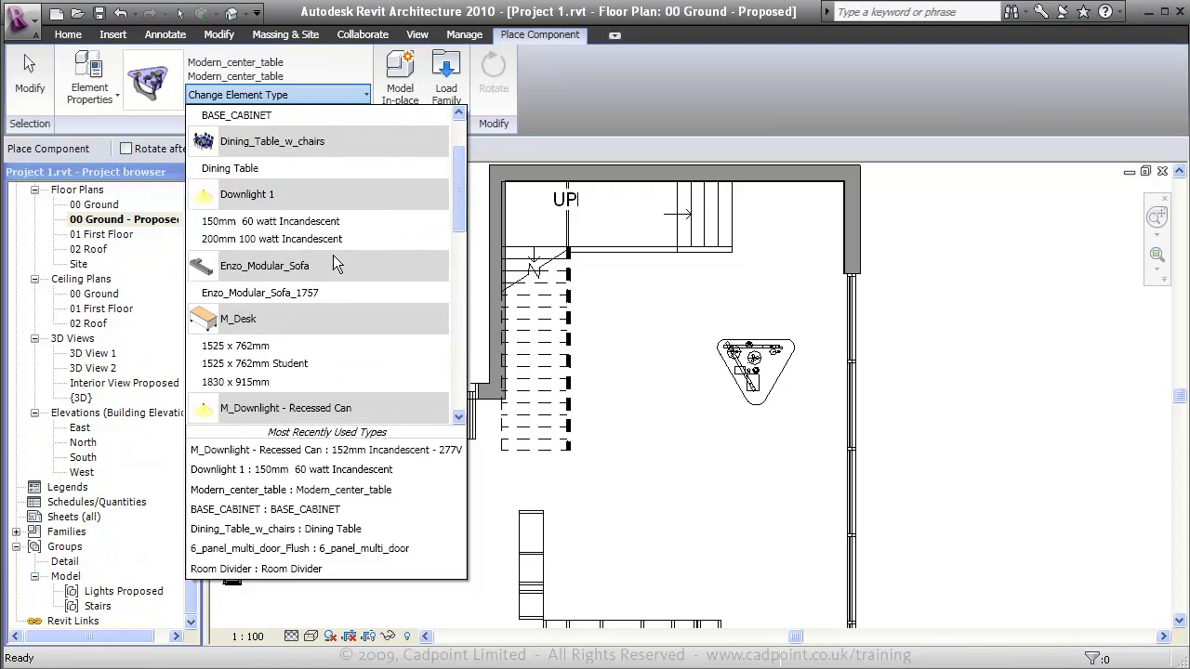
click(287, 294)
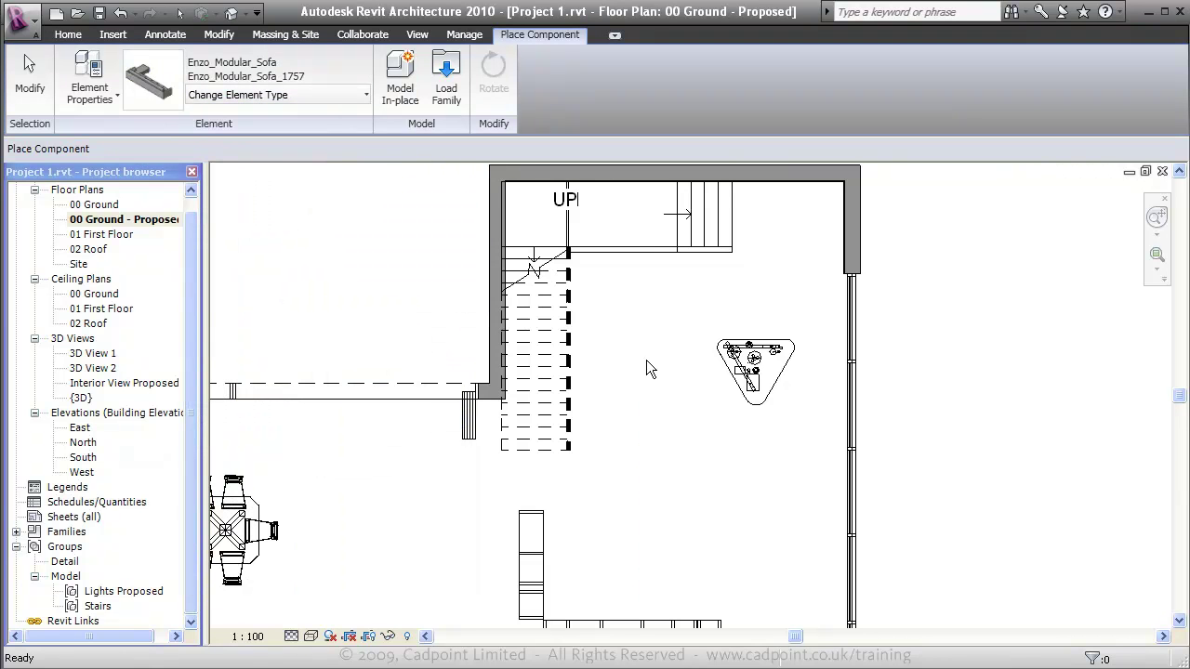
key(space)
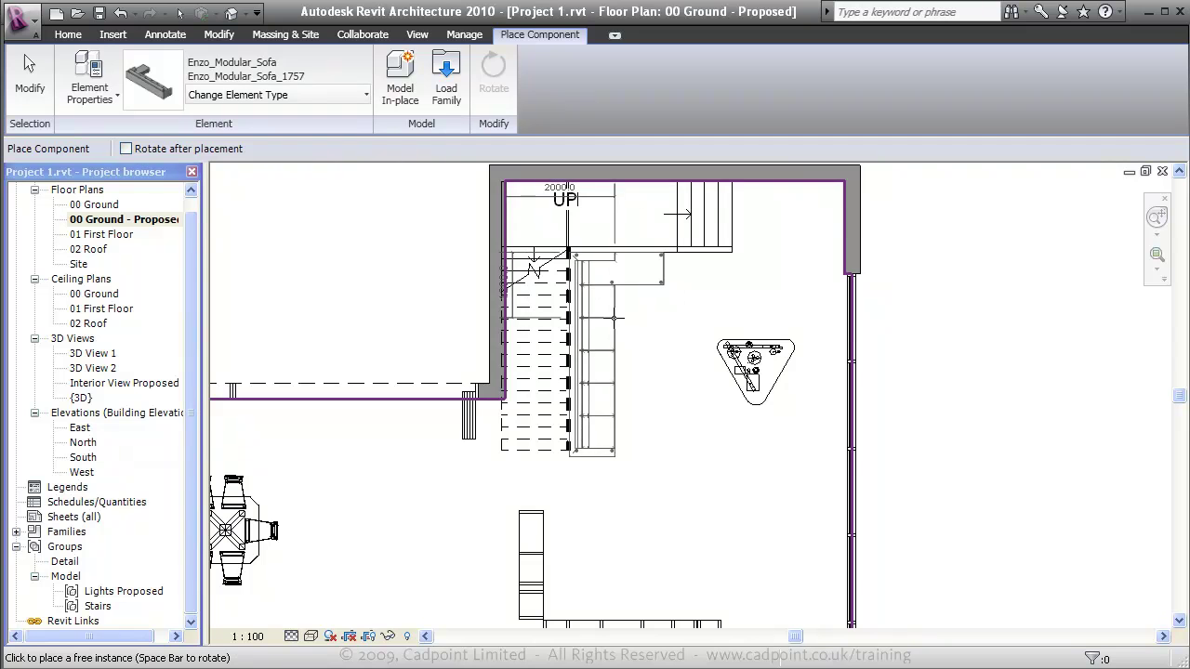
click(614, 318)
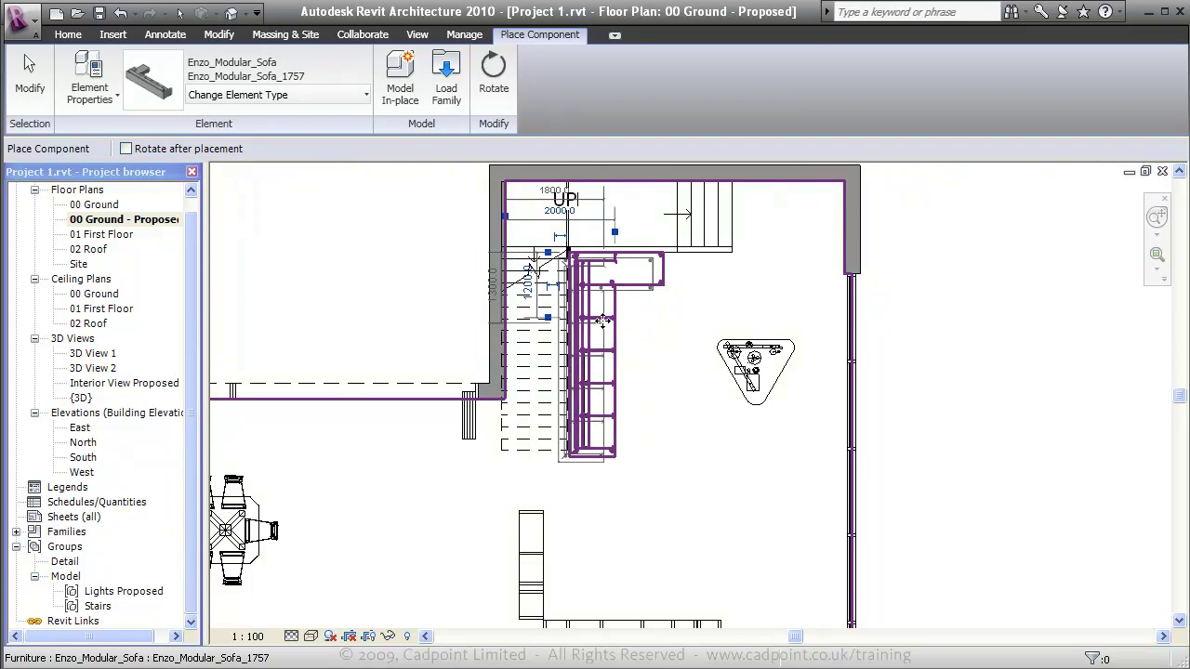
key(Escape)
key(Escape)
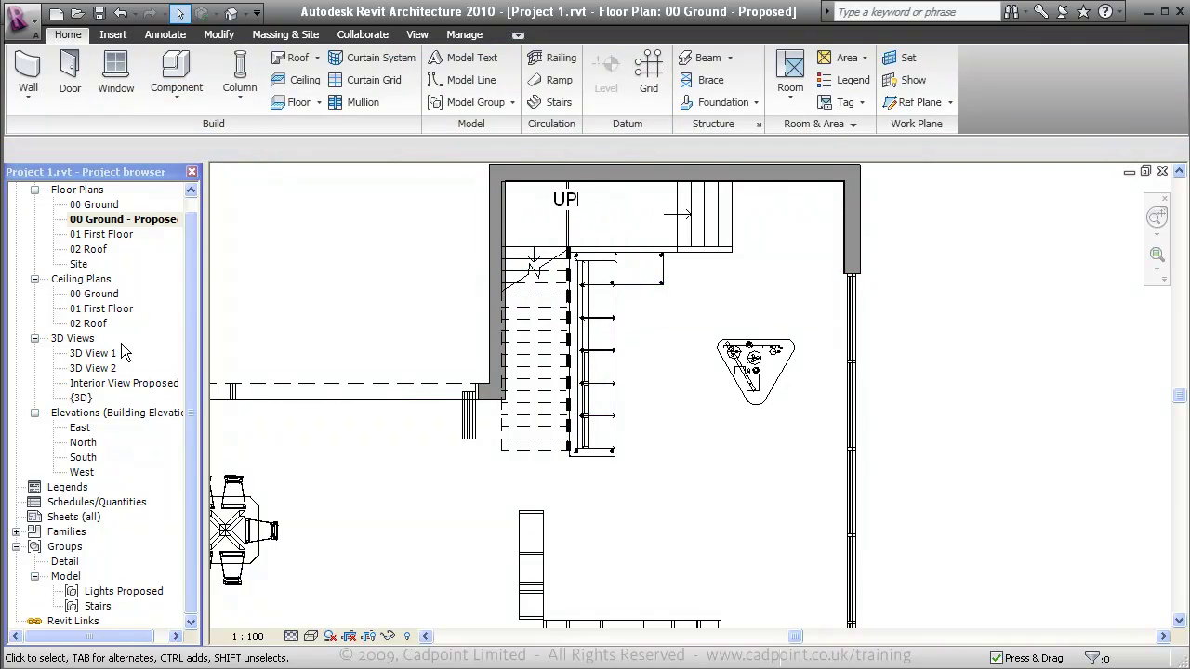
- Place the Lights Proposed model group across the ground floor rooms in the 00 Ground ceiling plan
click(97, 293)
double_click(98, 294)
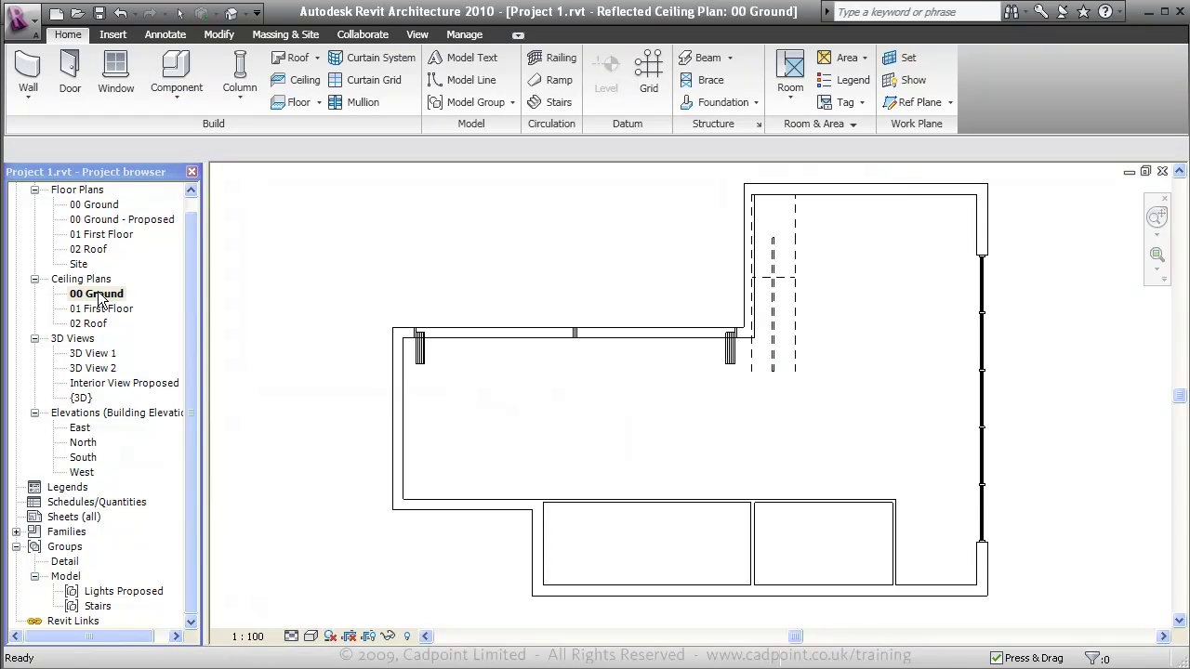
click(98, 593)
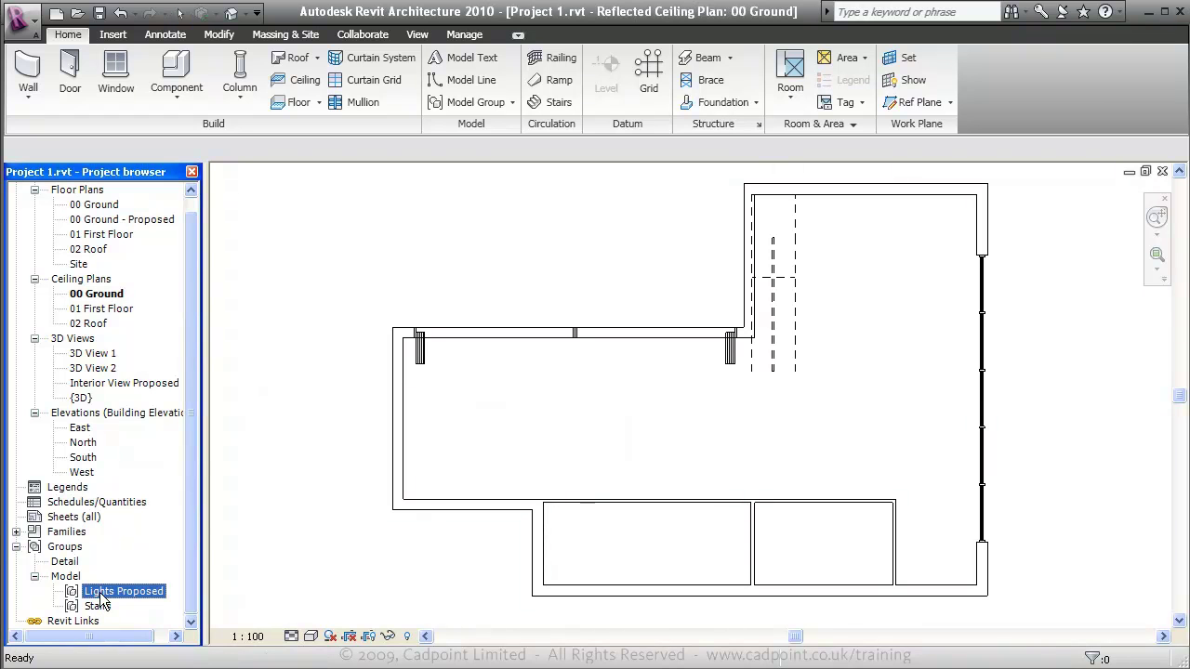
drag(101, 596, 743, 449)
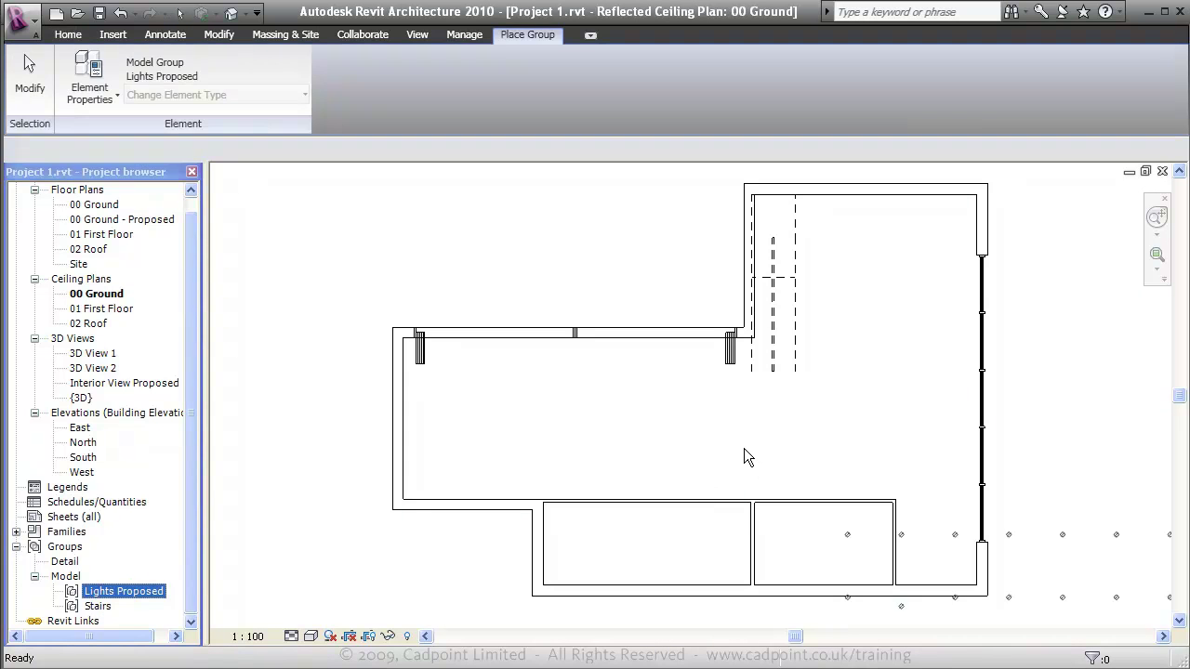
click(743, 448)
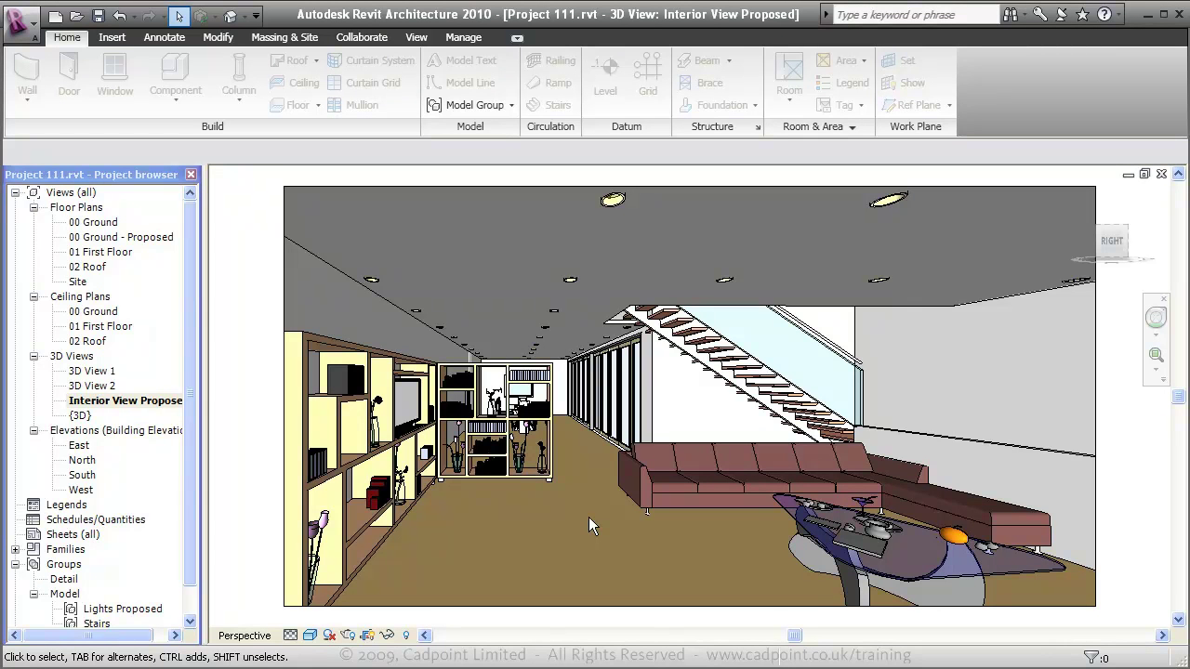
- Render Interior View Proposed at Medium quality and screen resolution, using the interior sun and artificial lighting scheme
click(348, 636)
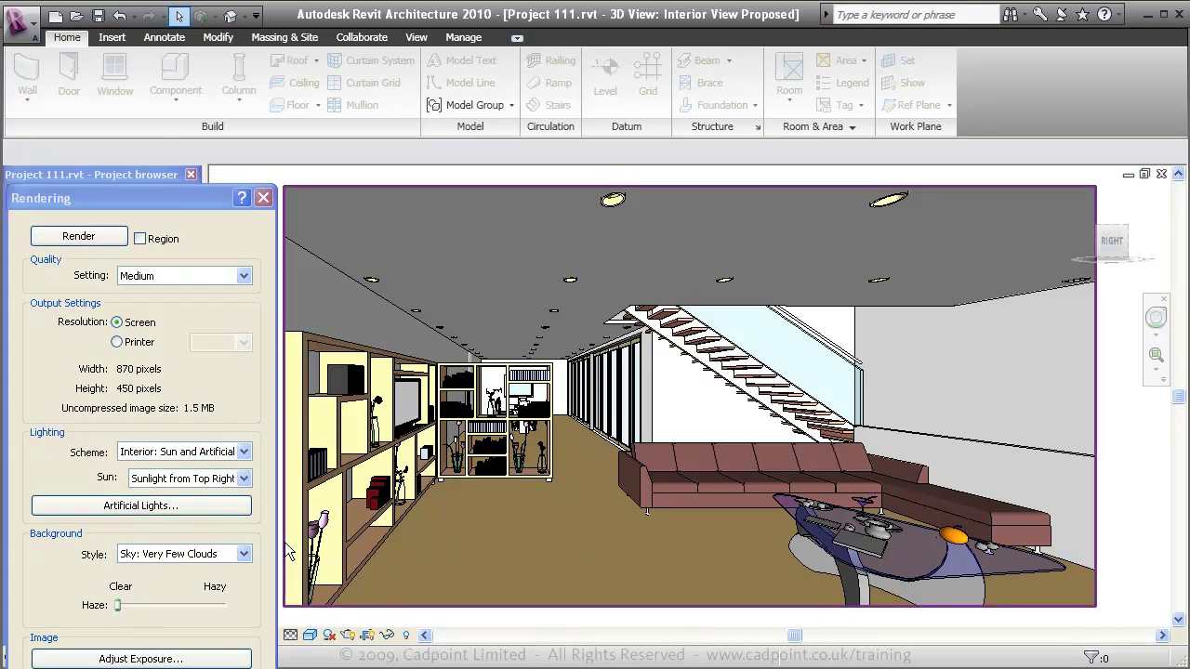
click(246, 274)
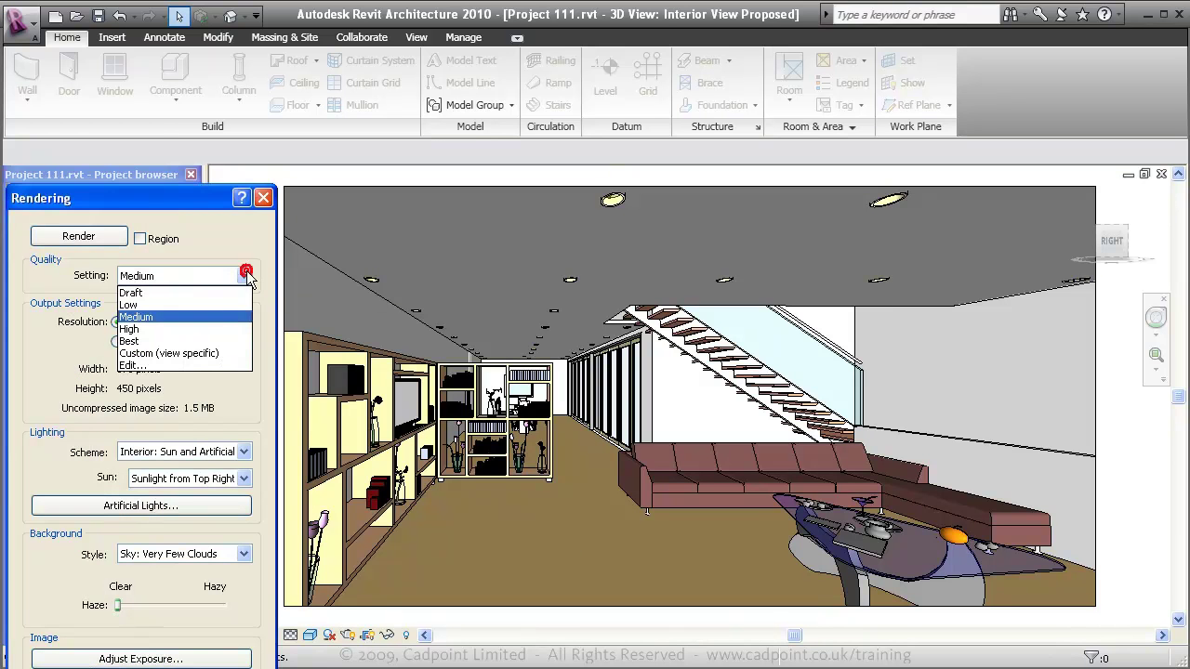
click(207, 319)
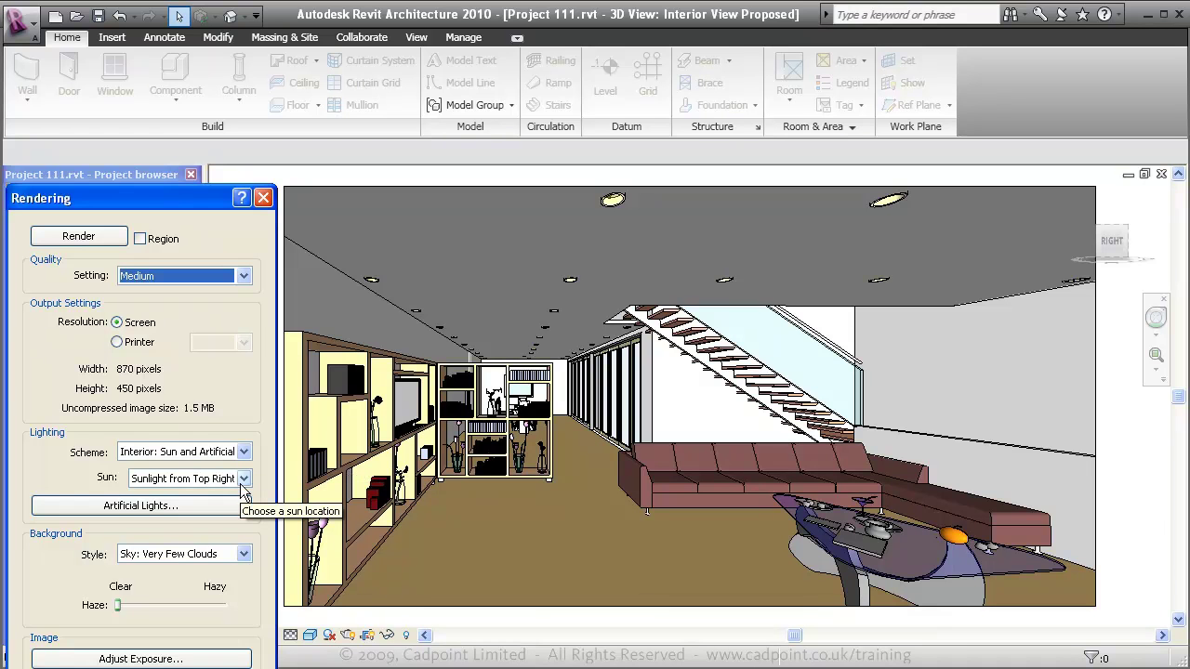
click(78, 236)
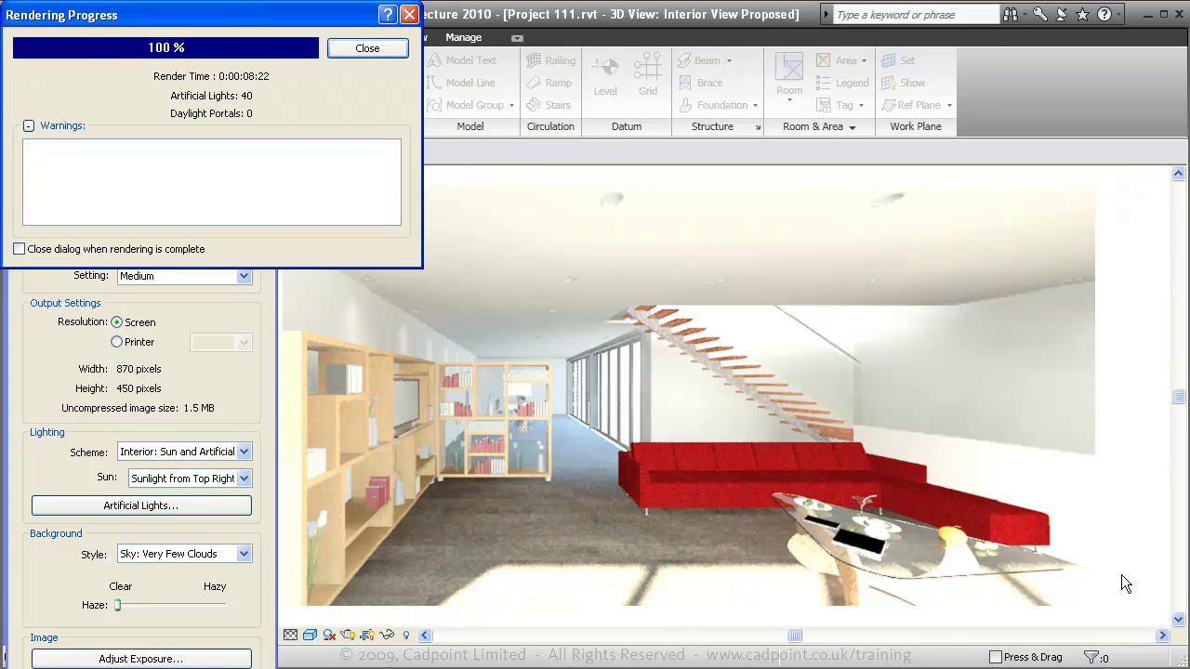
click(366, 48)
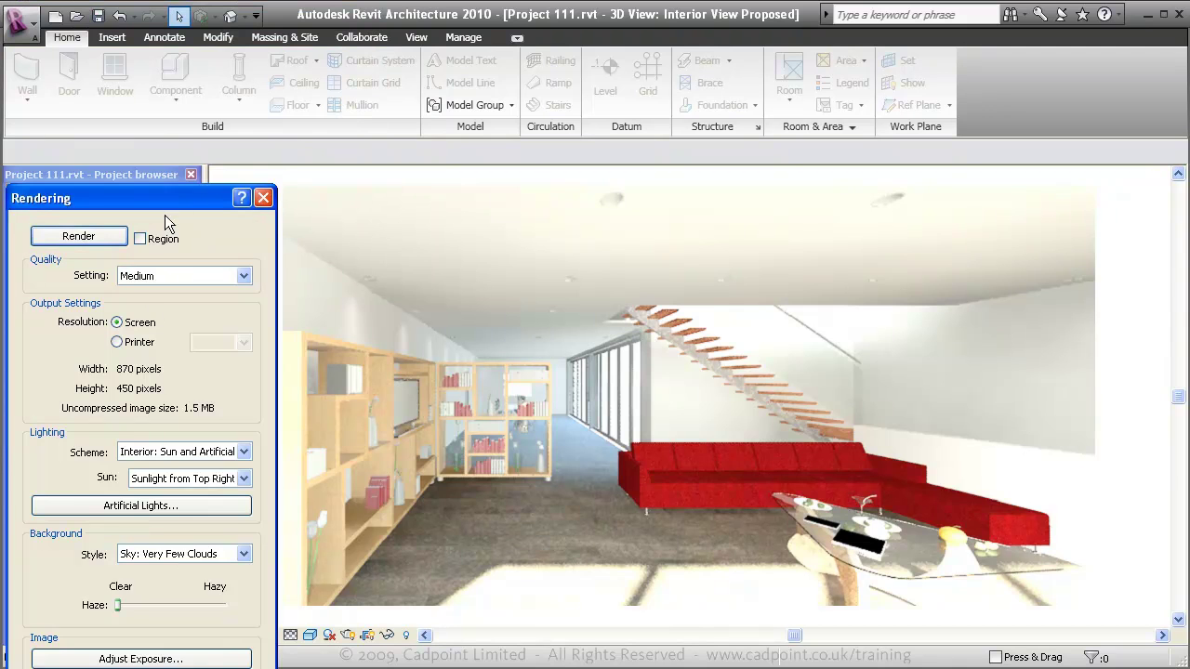
- Save the rendered image to the project as "Interior View Proposed" and leave the rendering settings
drag(173, 199, 182, 144)
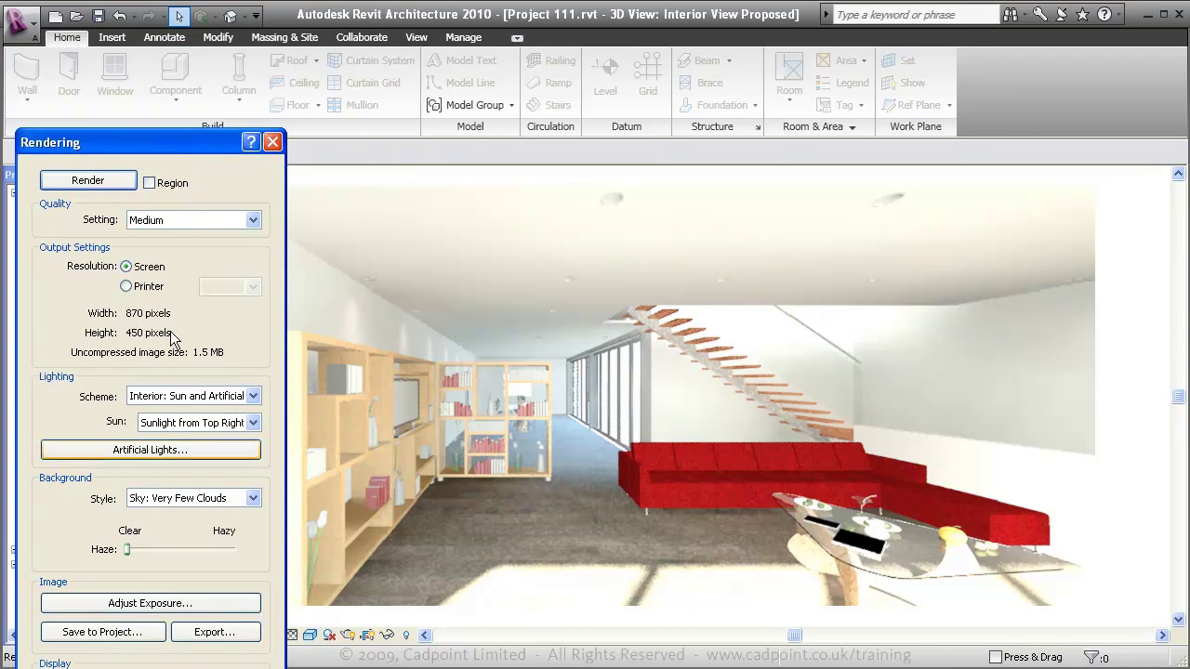
click(109, 634)
click(681, 452)
key(BackSpace)
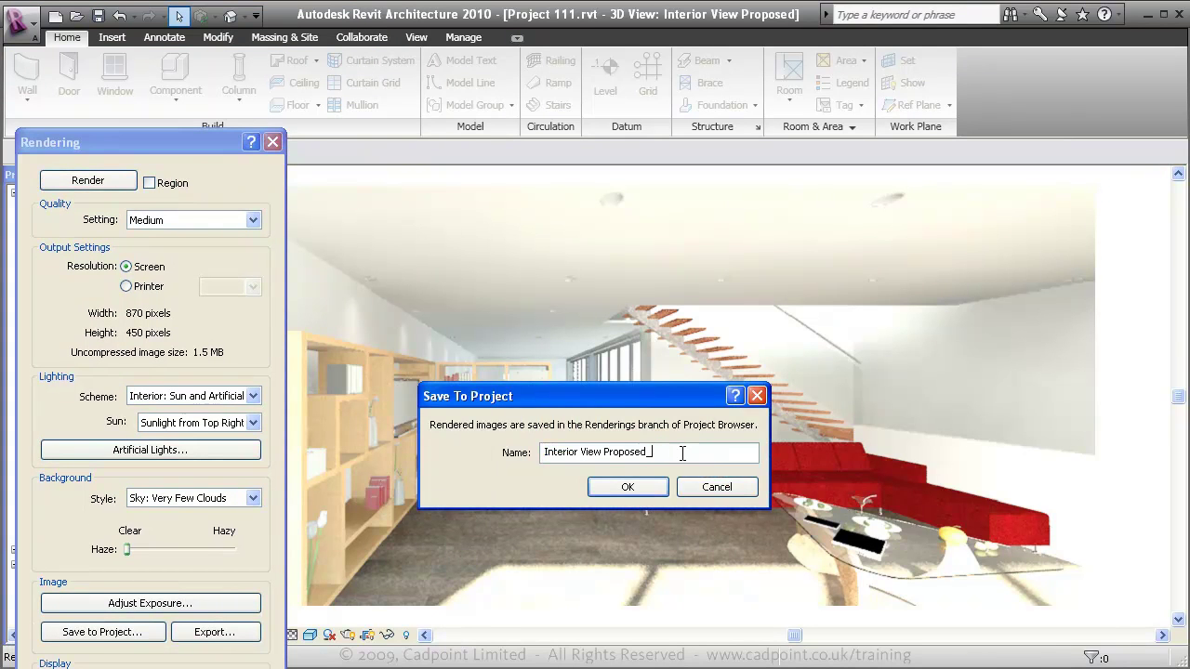
key(BackSpace)
click(628, 487)
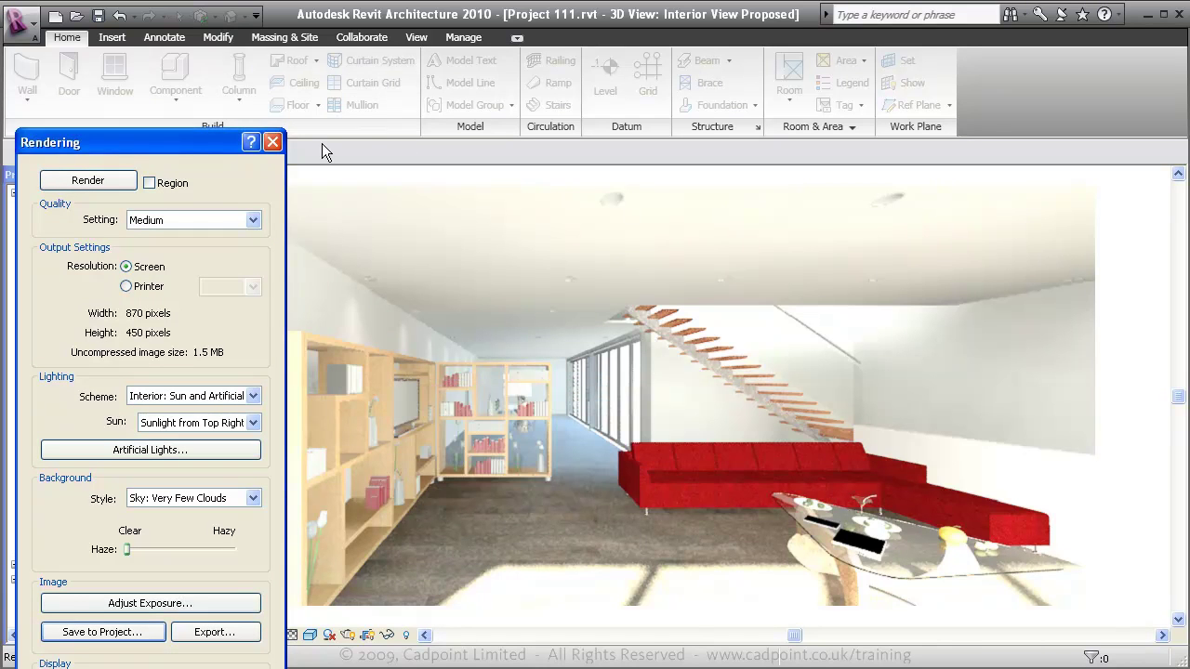
click(272, 142)
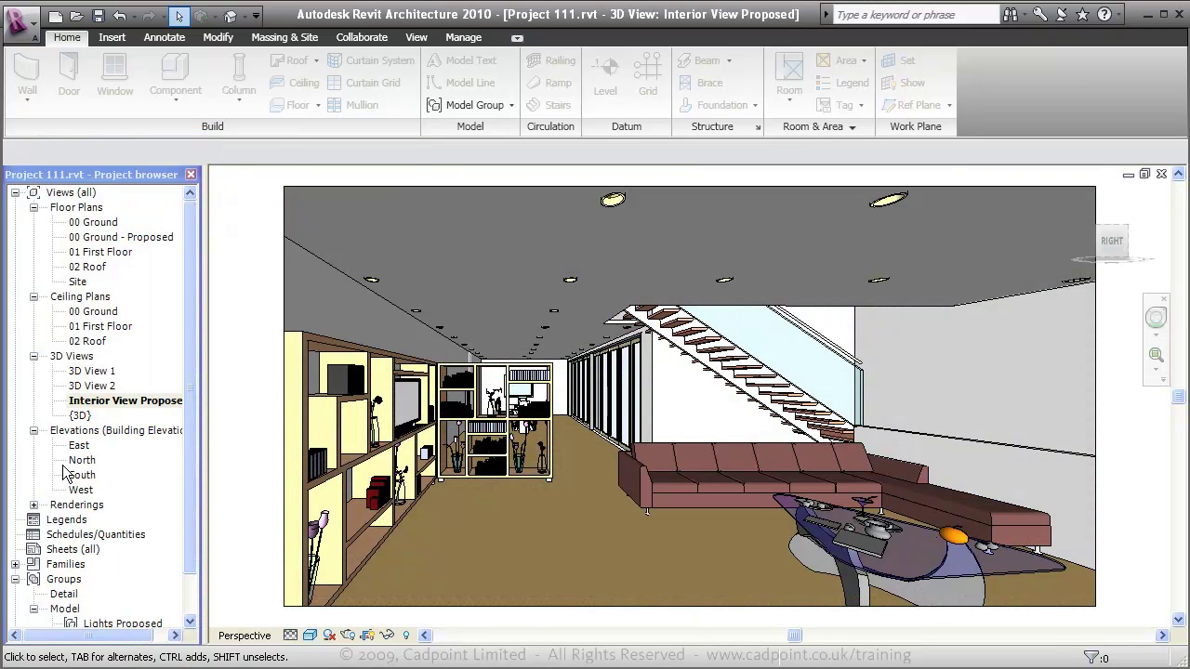
- Open the saved Interior View Proposed image from the project's renderings
click(33, 505)
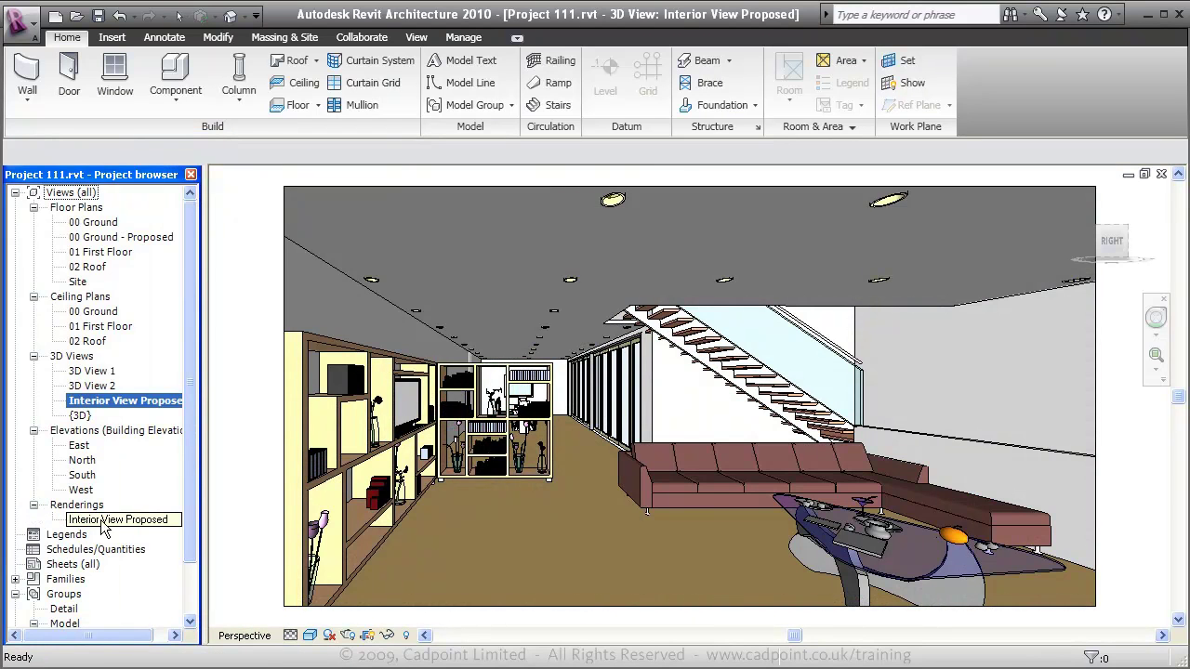
click(103, 520)
double_click(102, 520)
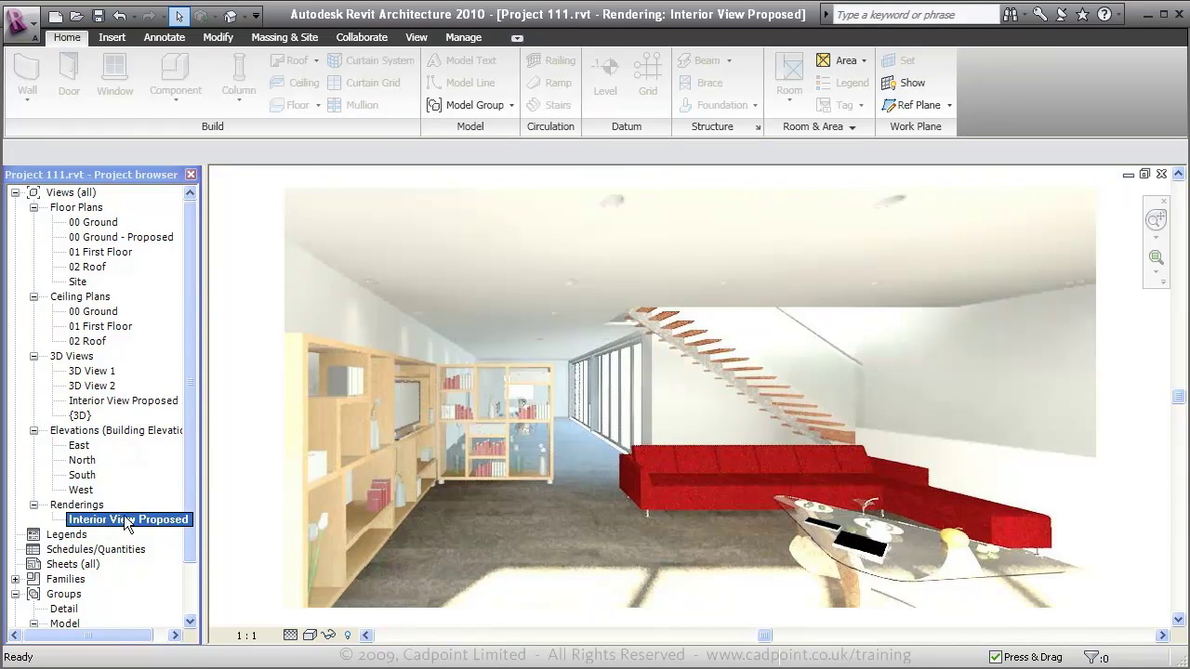